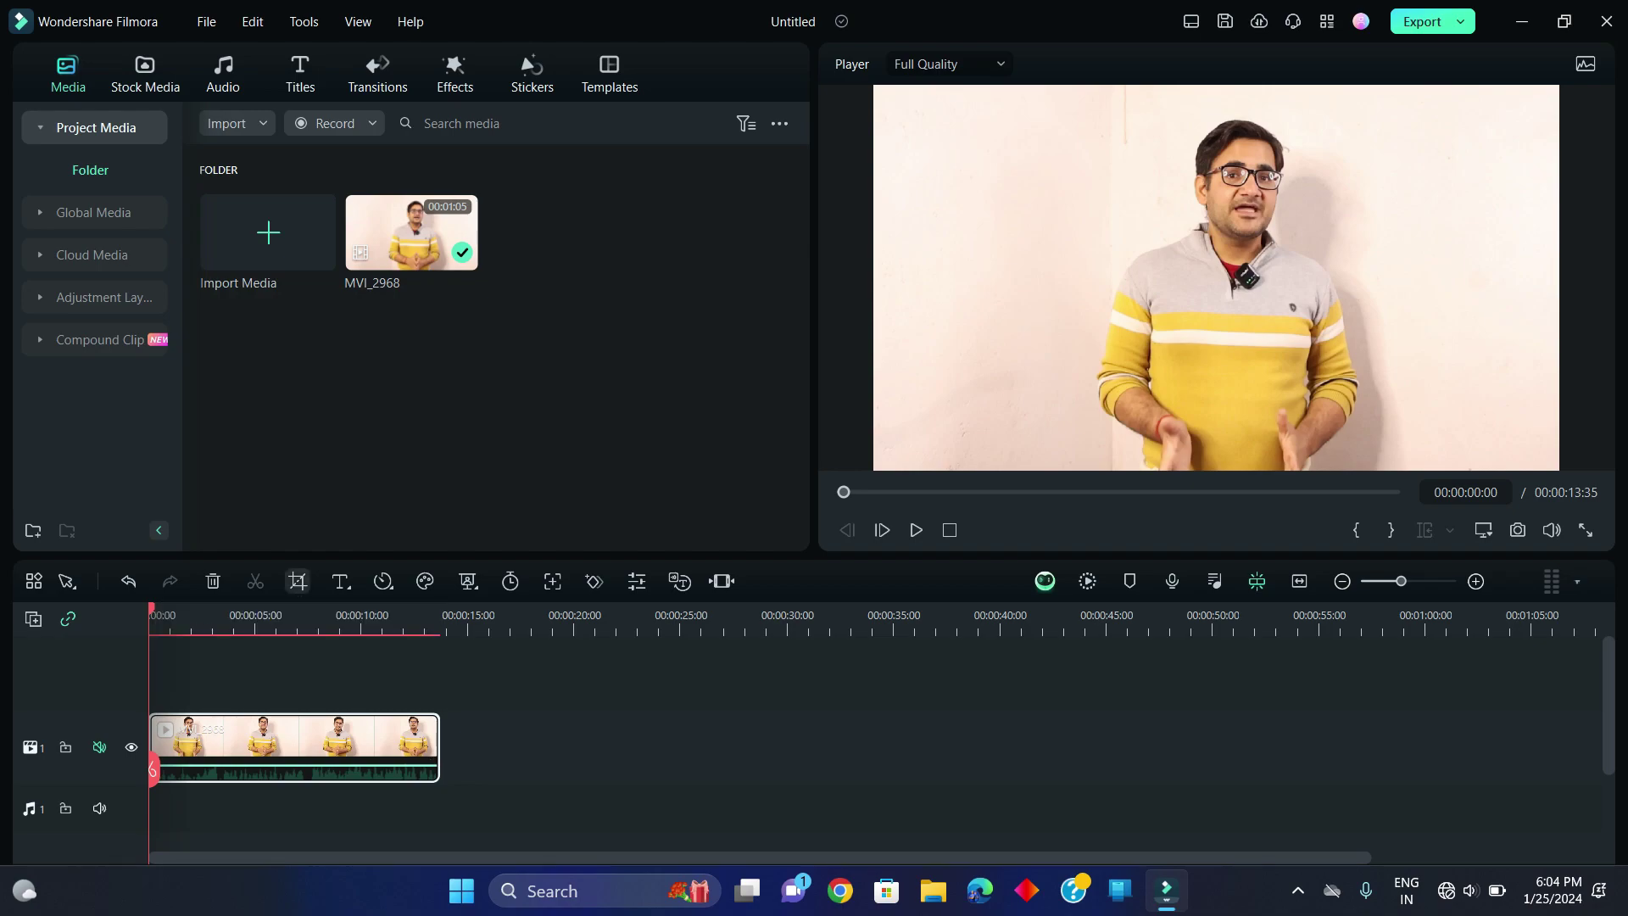
- Apply a Pan & Zoom to the clip with the 960 x 540 End frame moved up over the presenter's face, and play the result
{"action": "left_click", "coordinate": [298, 581]}
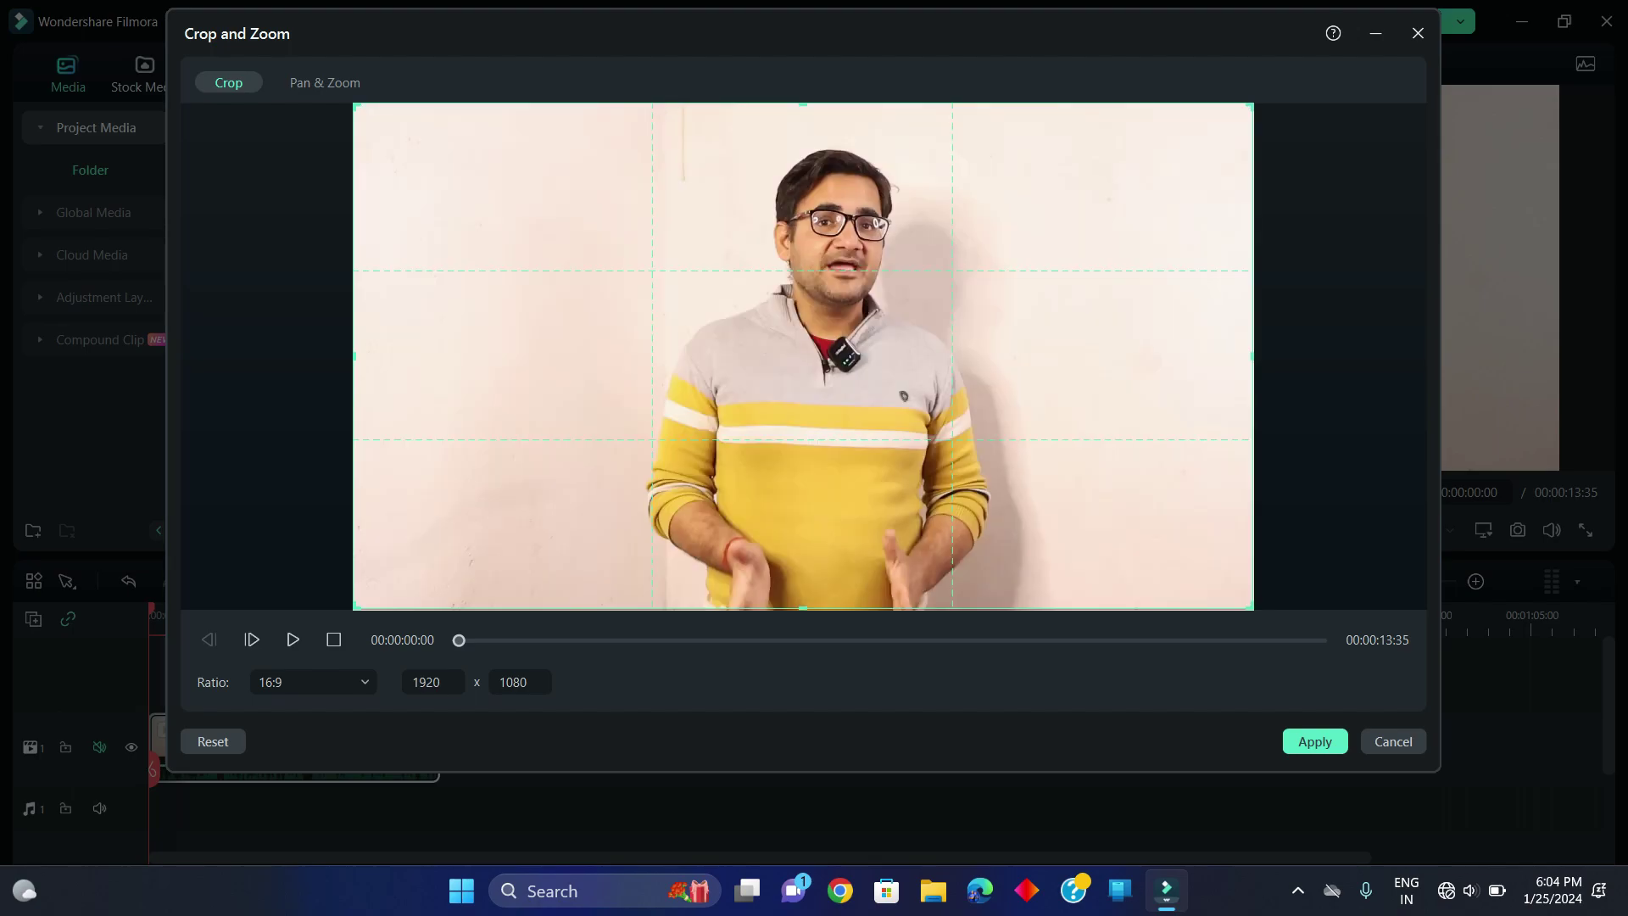
{"action": "left_click", "coordinate": [325, 82]}
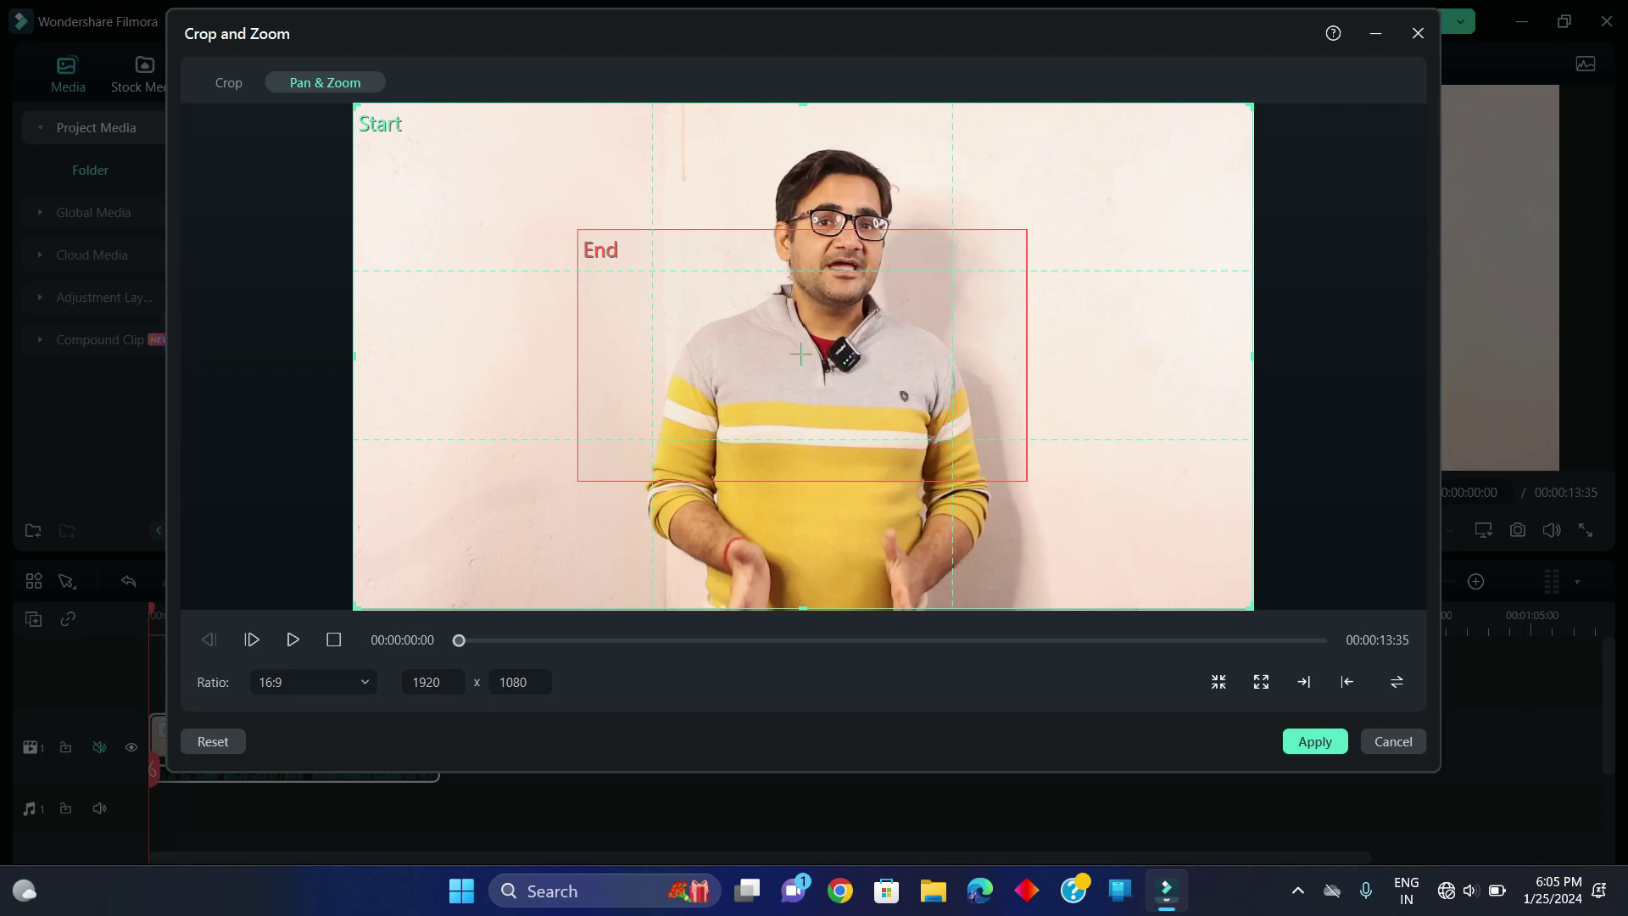
{"action": "left_click", "coordinate": [801, 354]}
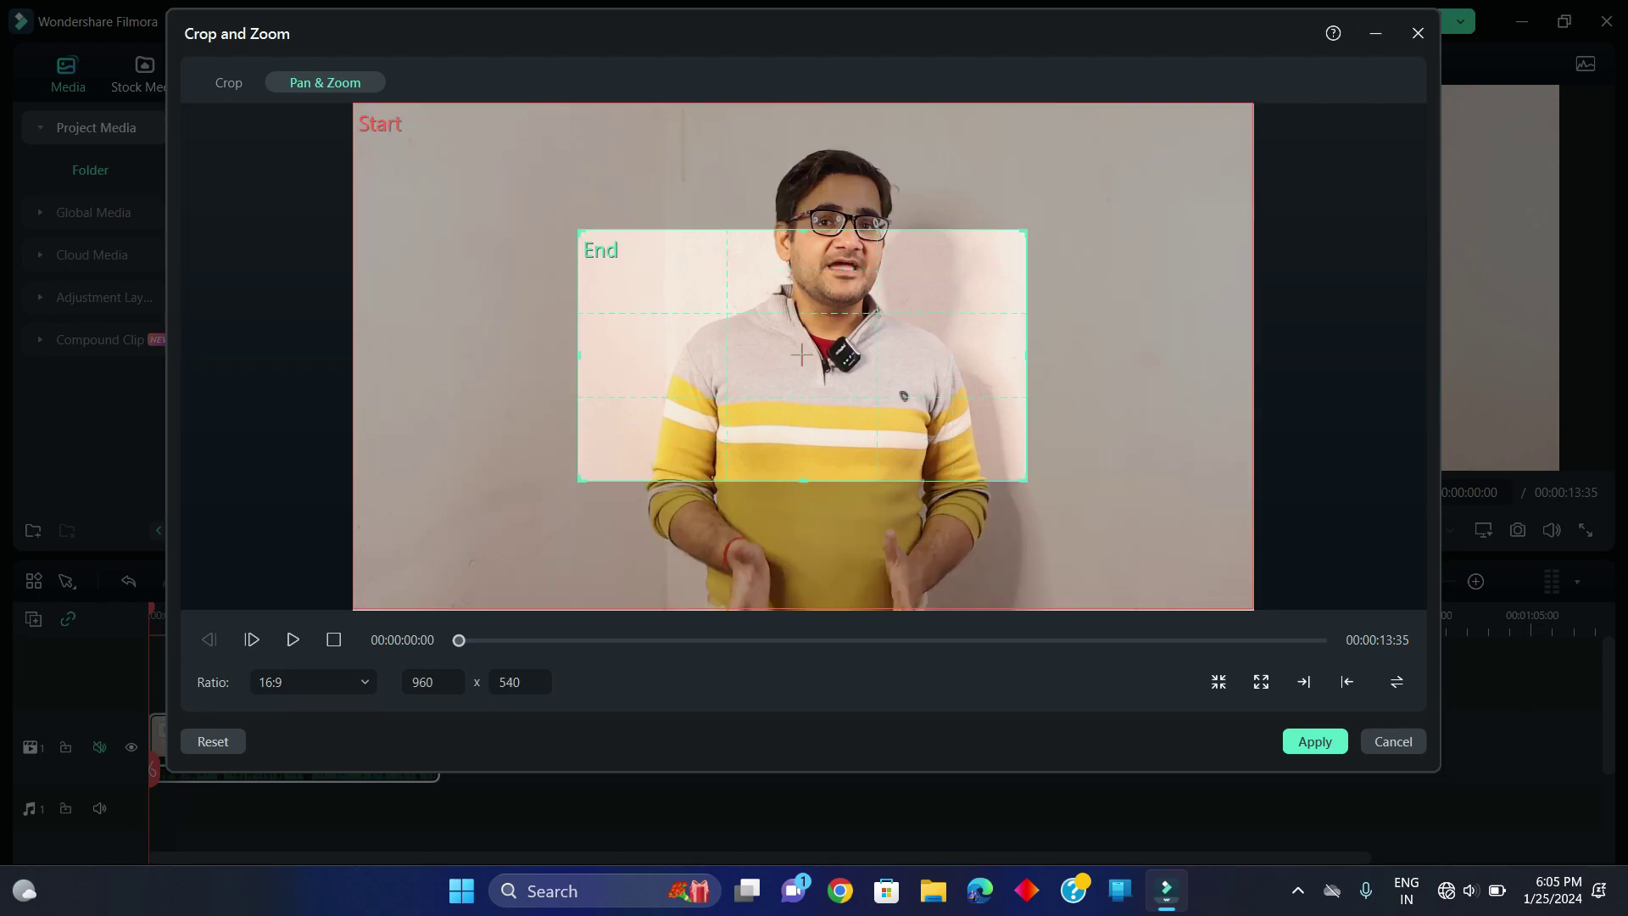
{"action": "left_click", "coordinate": [380, 124]}
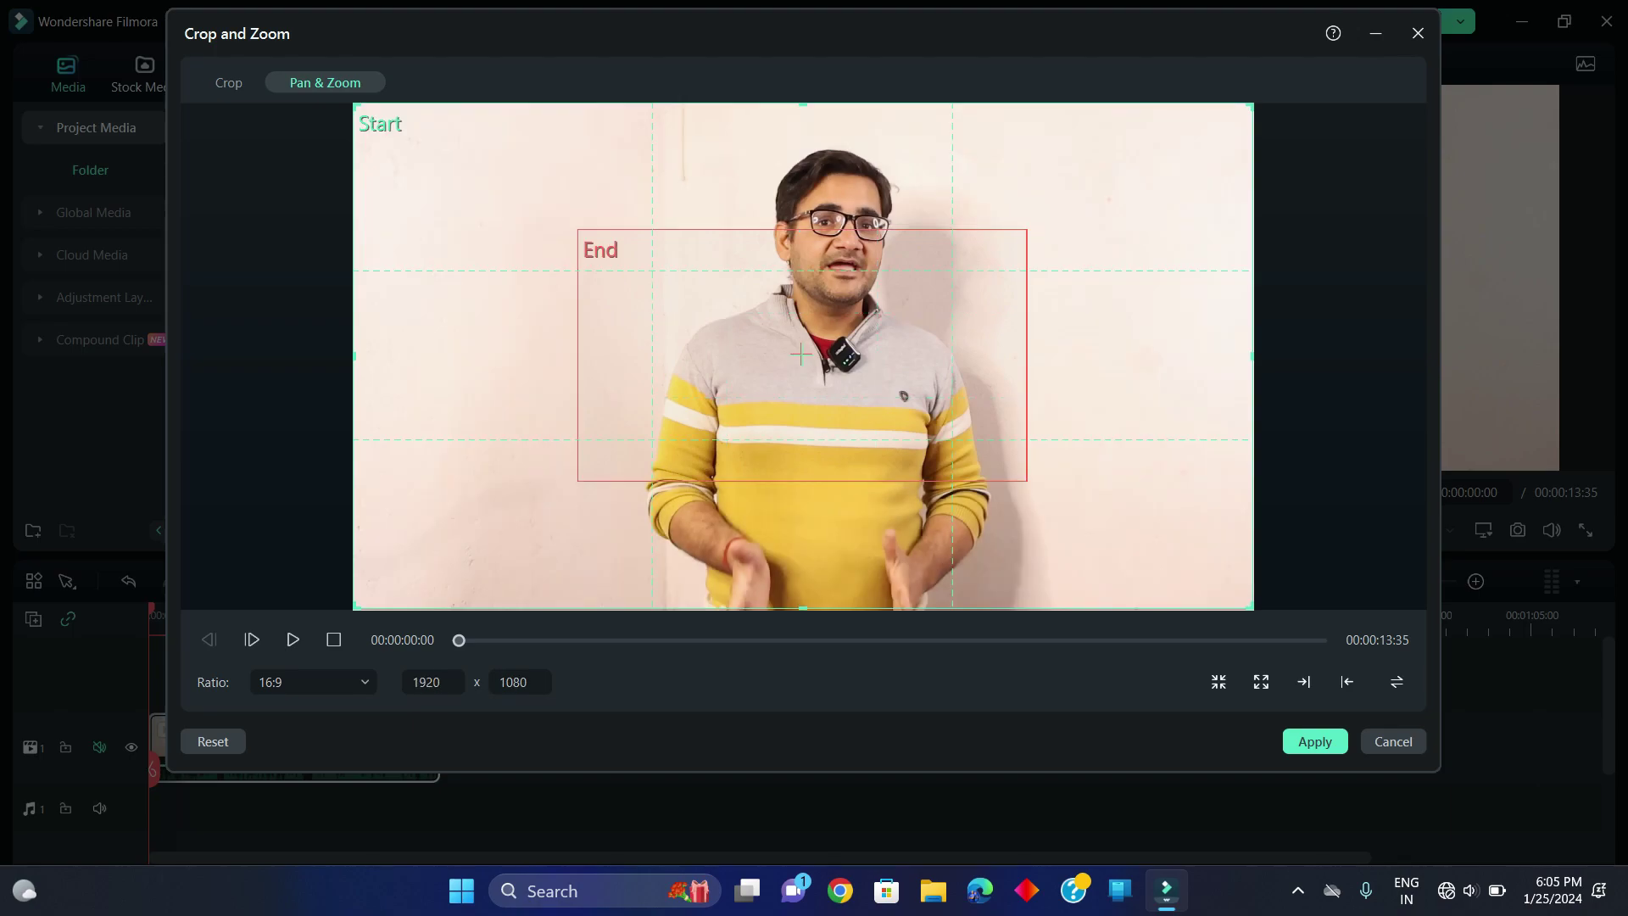
{"action": "left_click", "coordinate": [802, 355]}
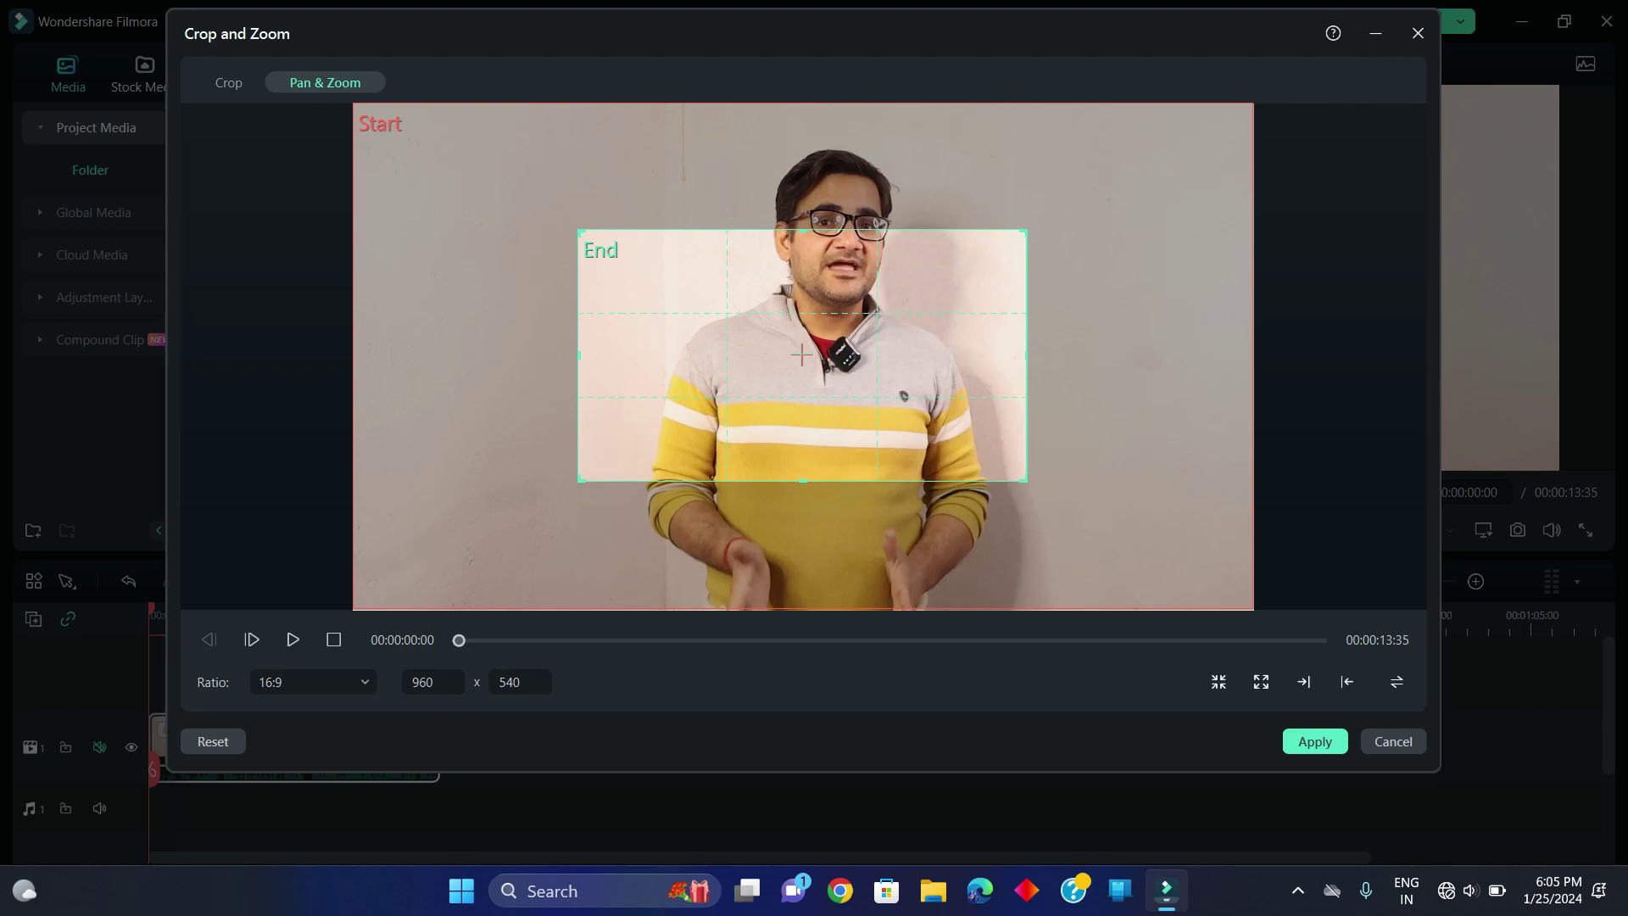
{"action": "left_click_drag", "start_coordinate": [801, 354], "coordinate": [839, 252]}
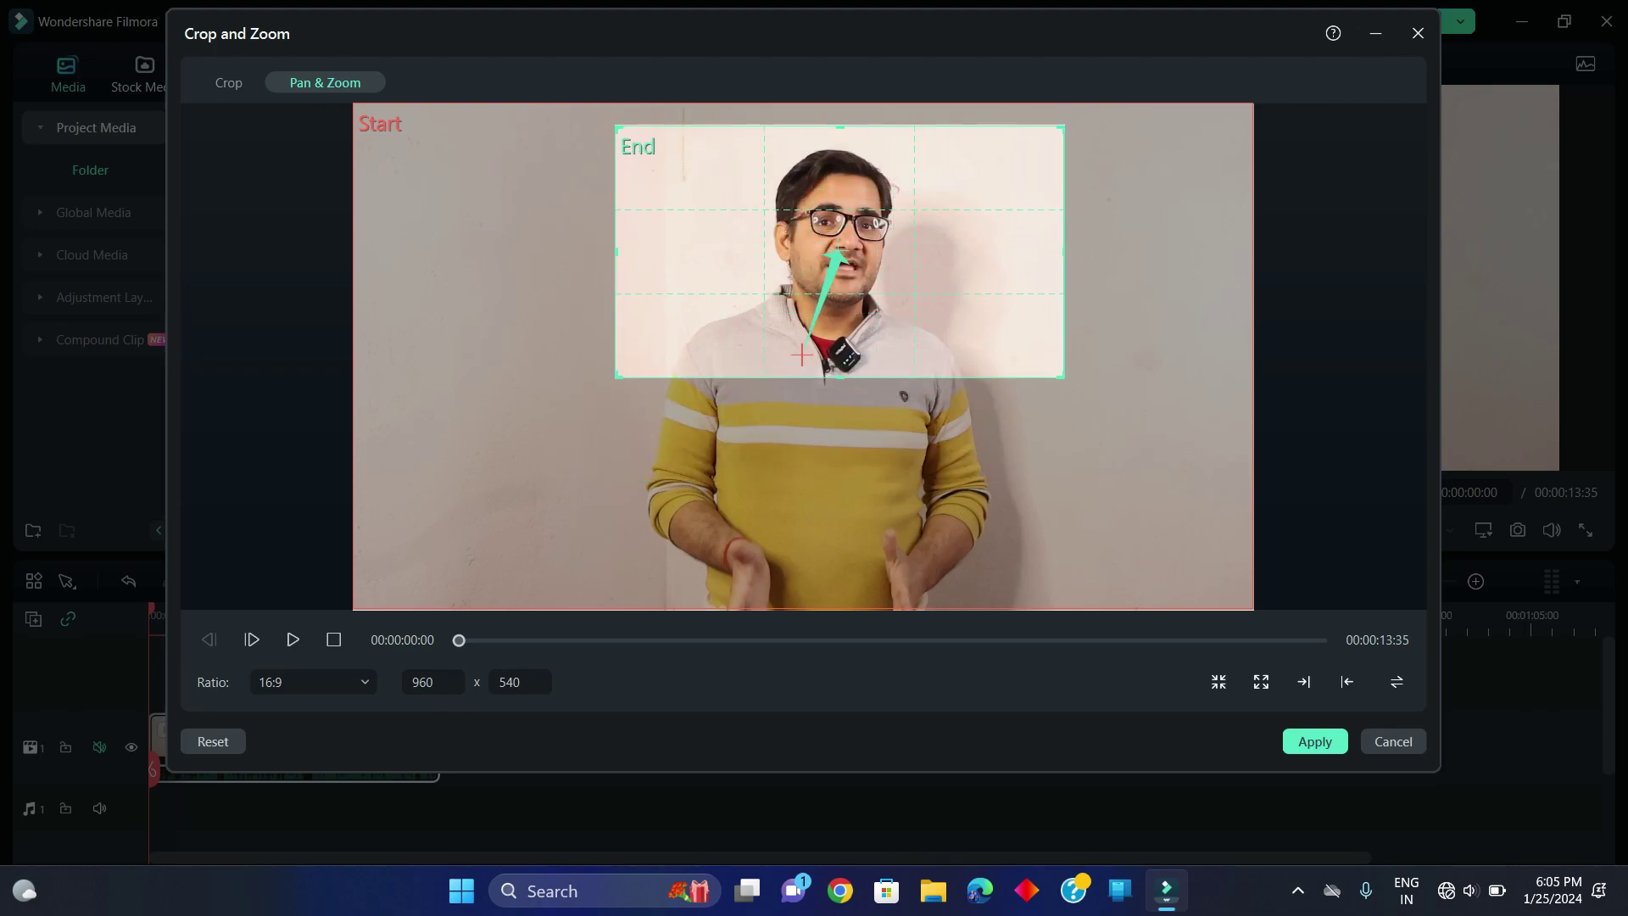
{"action": "left_click", "coordinate": [934, 439]}
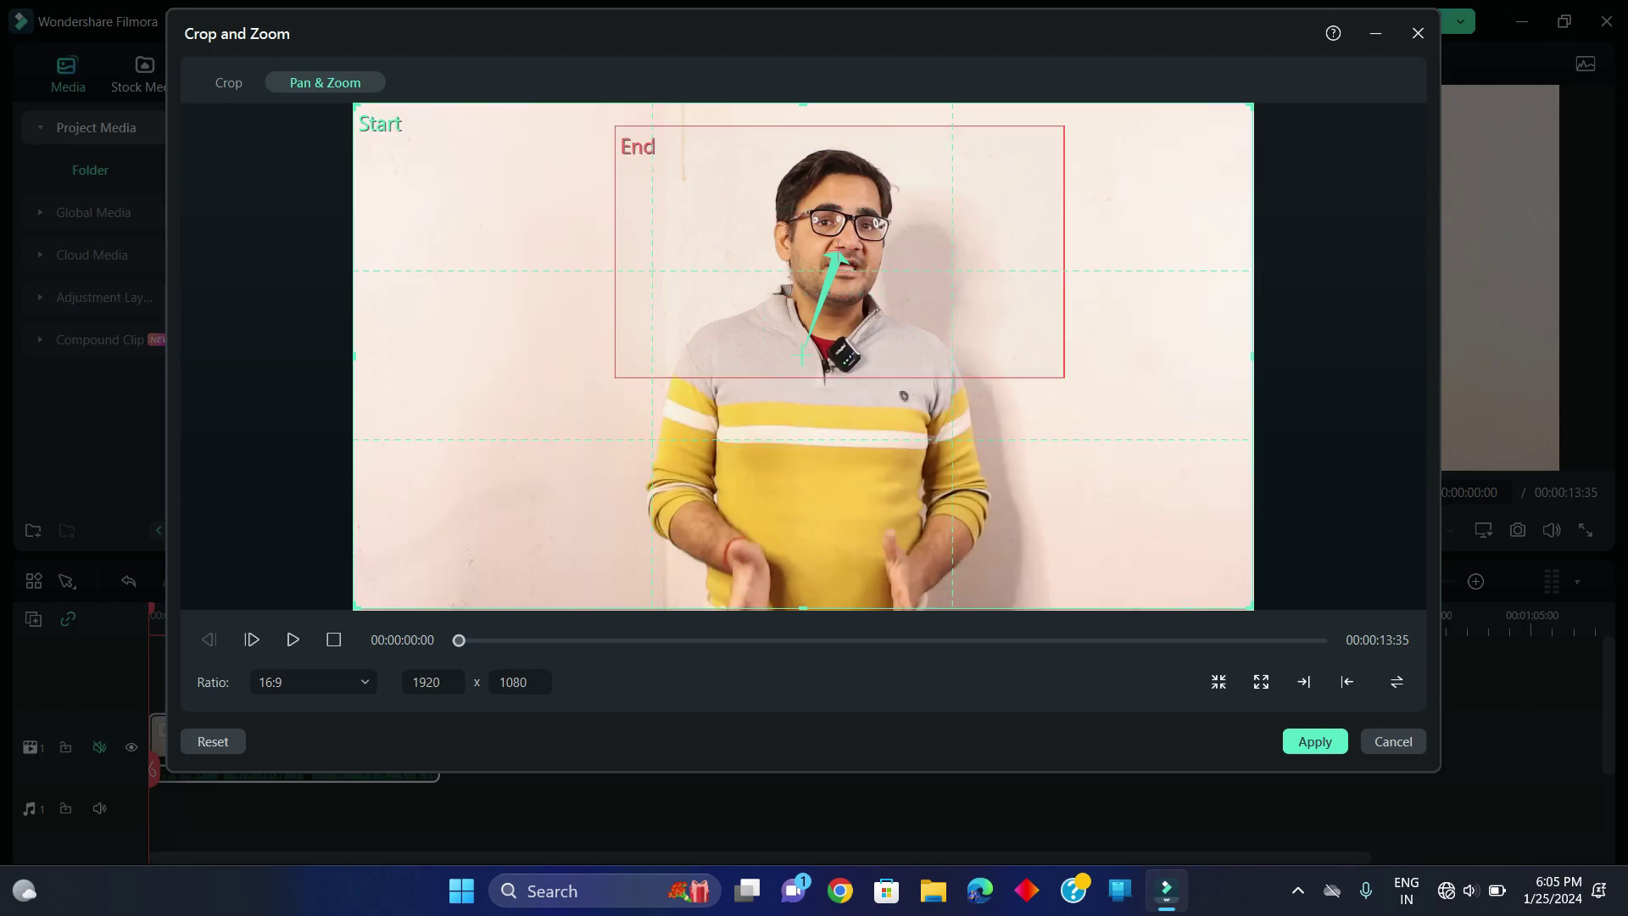
{"action": "left_click", "coordinate": [839, 251]}
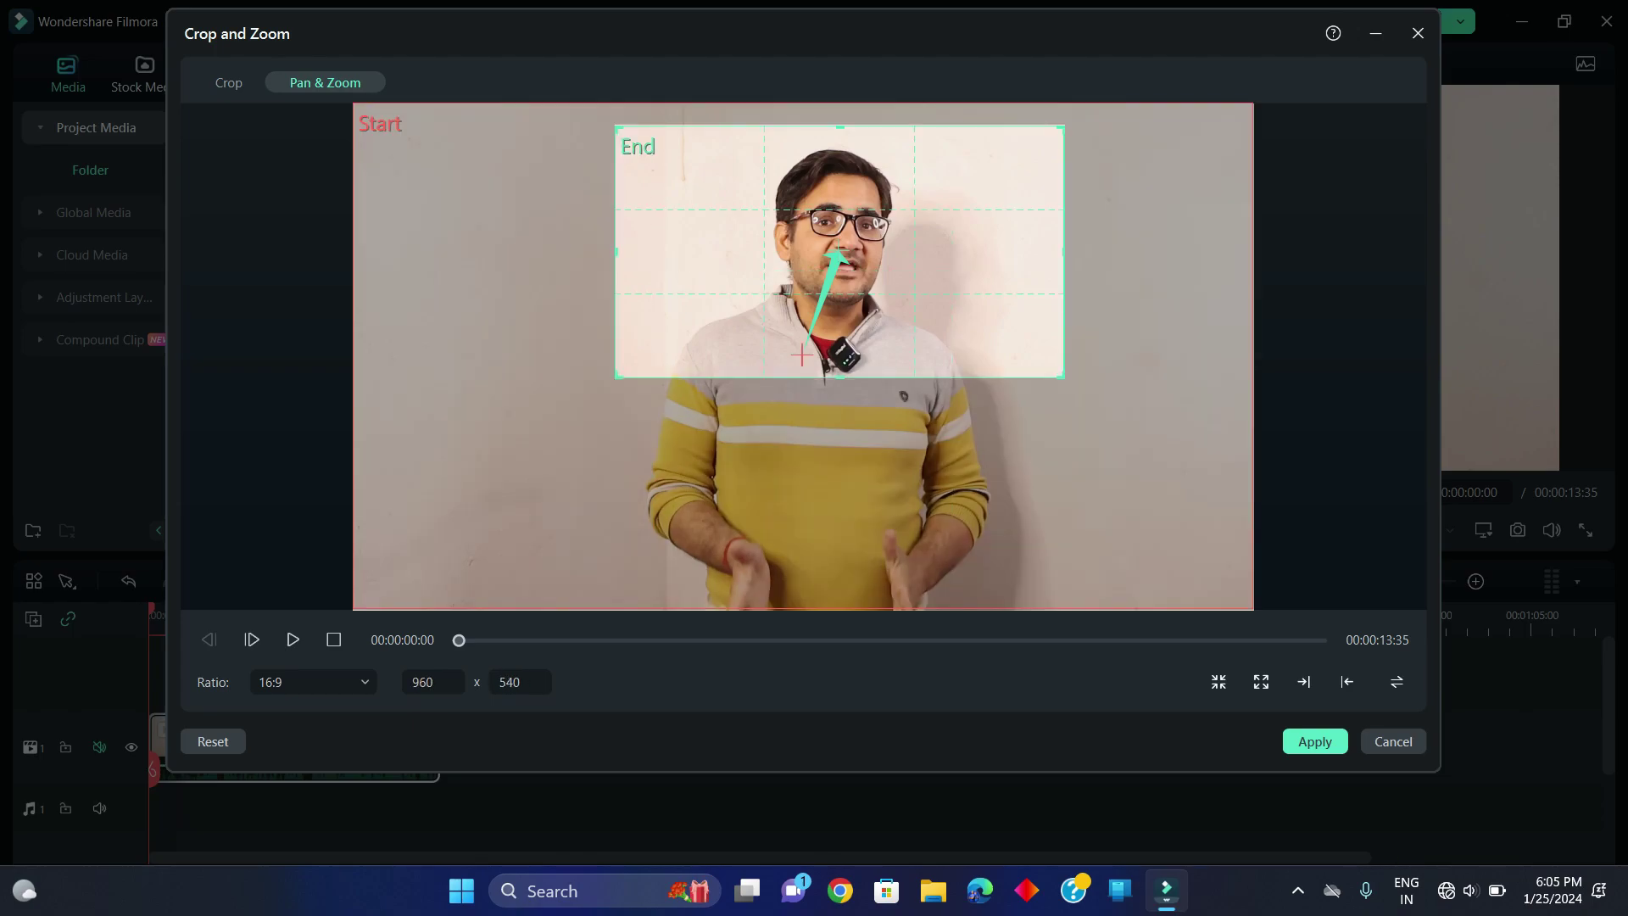
{"action": "left_click", "coordinate": [1314, 742]}
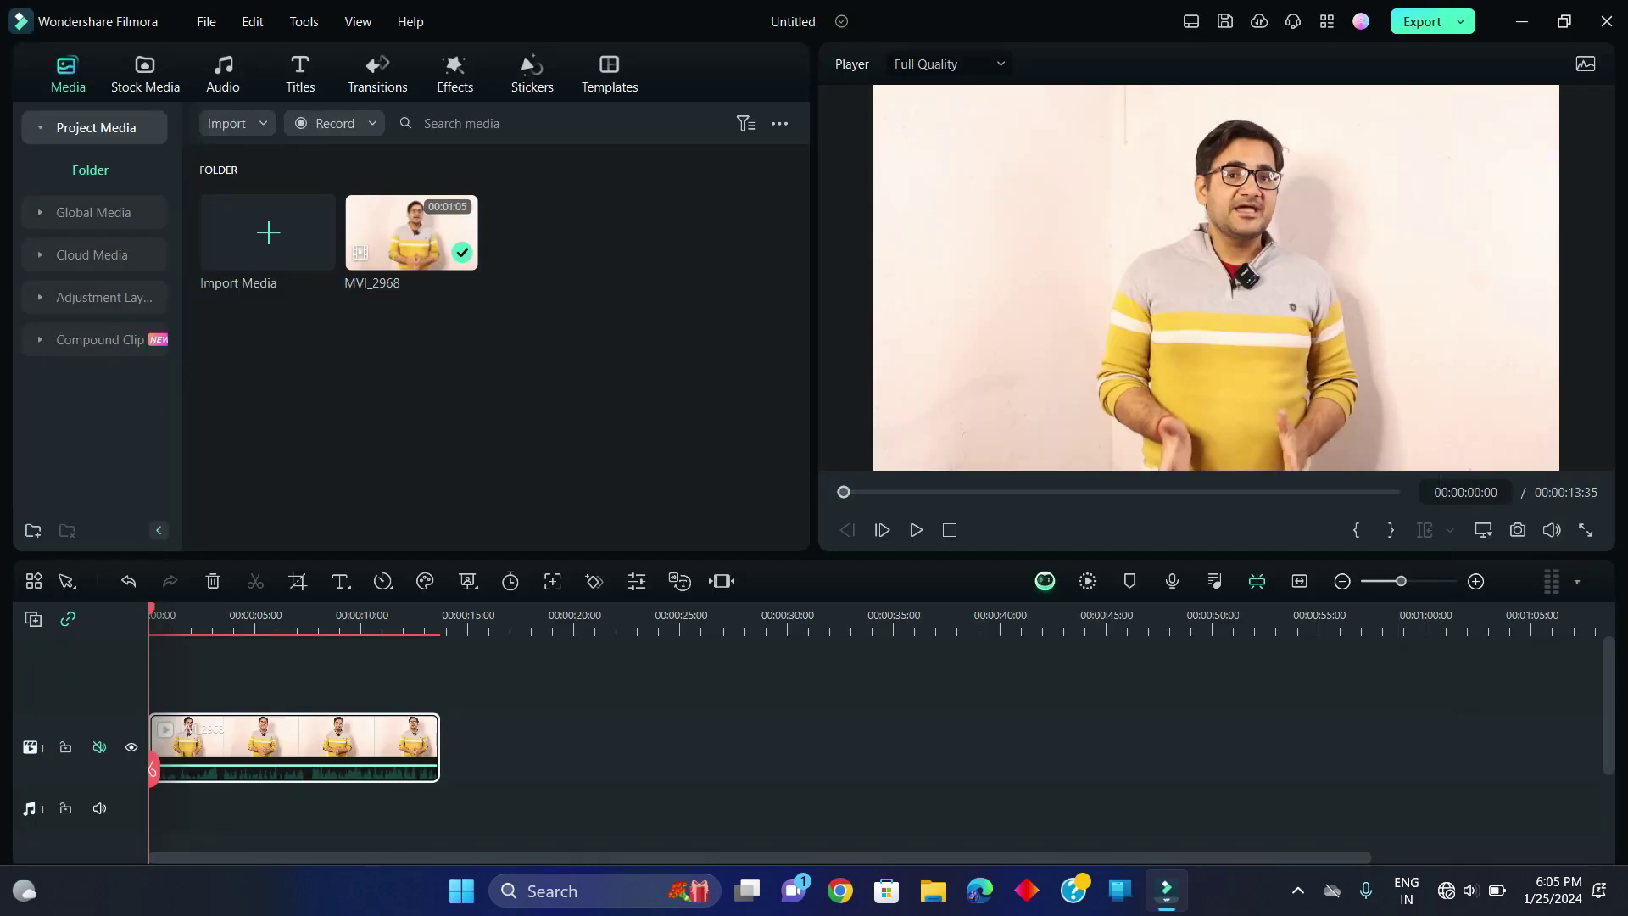
{"action": "key", "text": "space"}
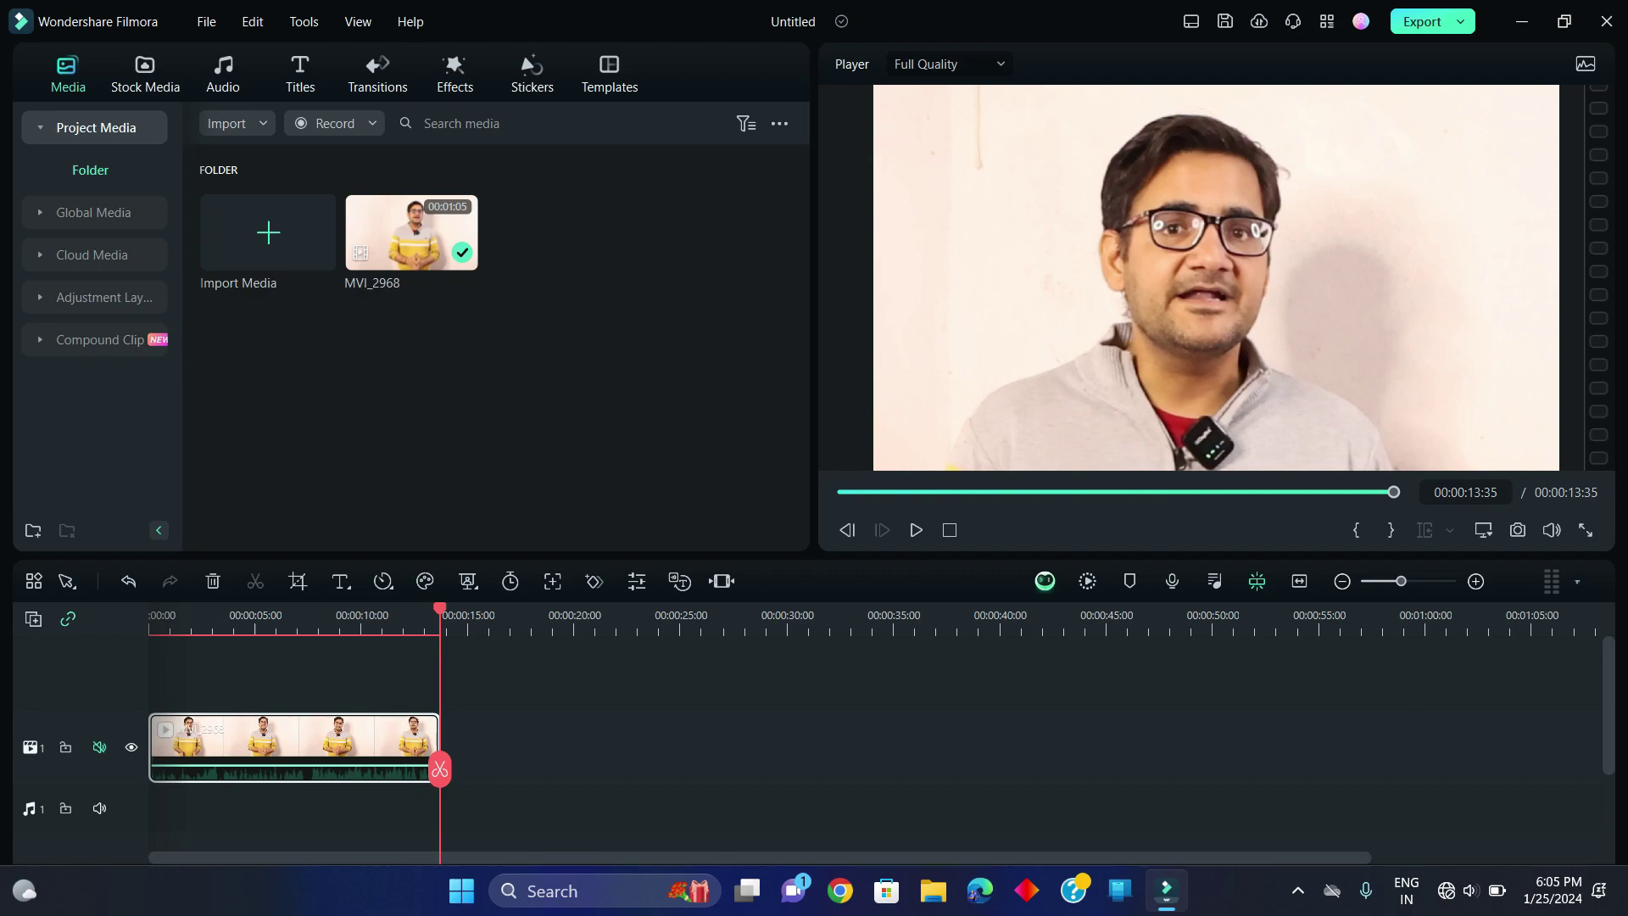
- Split the clip at 00:00:03:04 and 00:00:07:48 and select the middle segment
{"action": "left_click", "coordinate": [245, 624]}
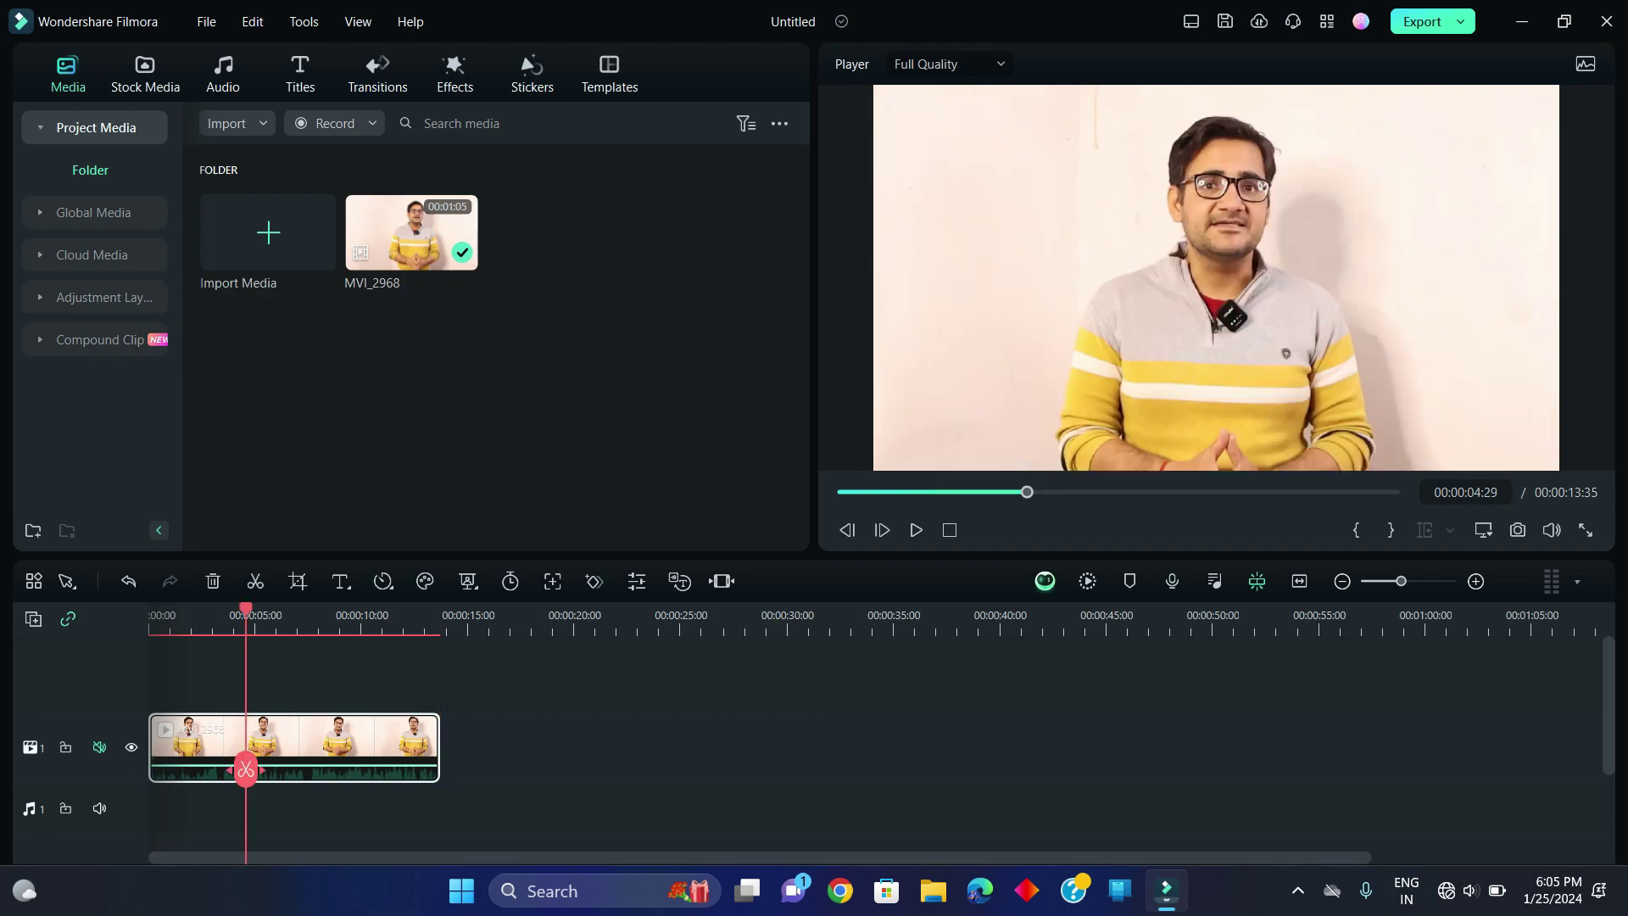
{"action": "left_click_drag", "start_coordinate": [245, 770], "coordinate": [161, 768]}
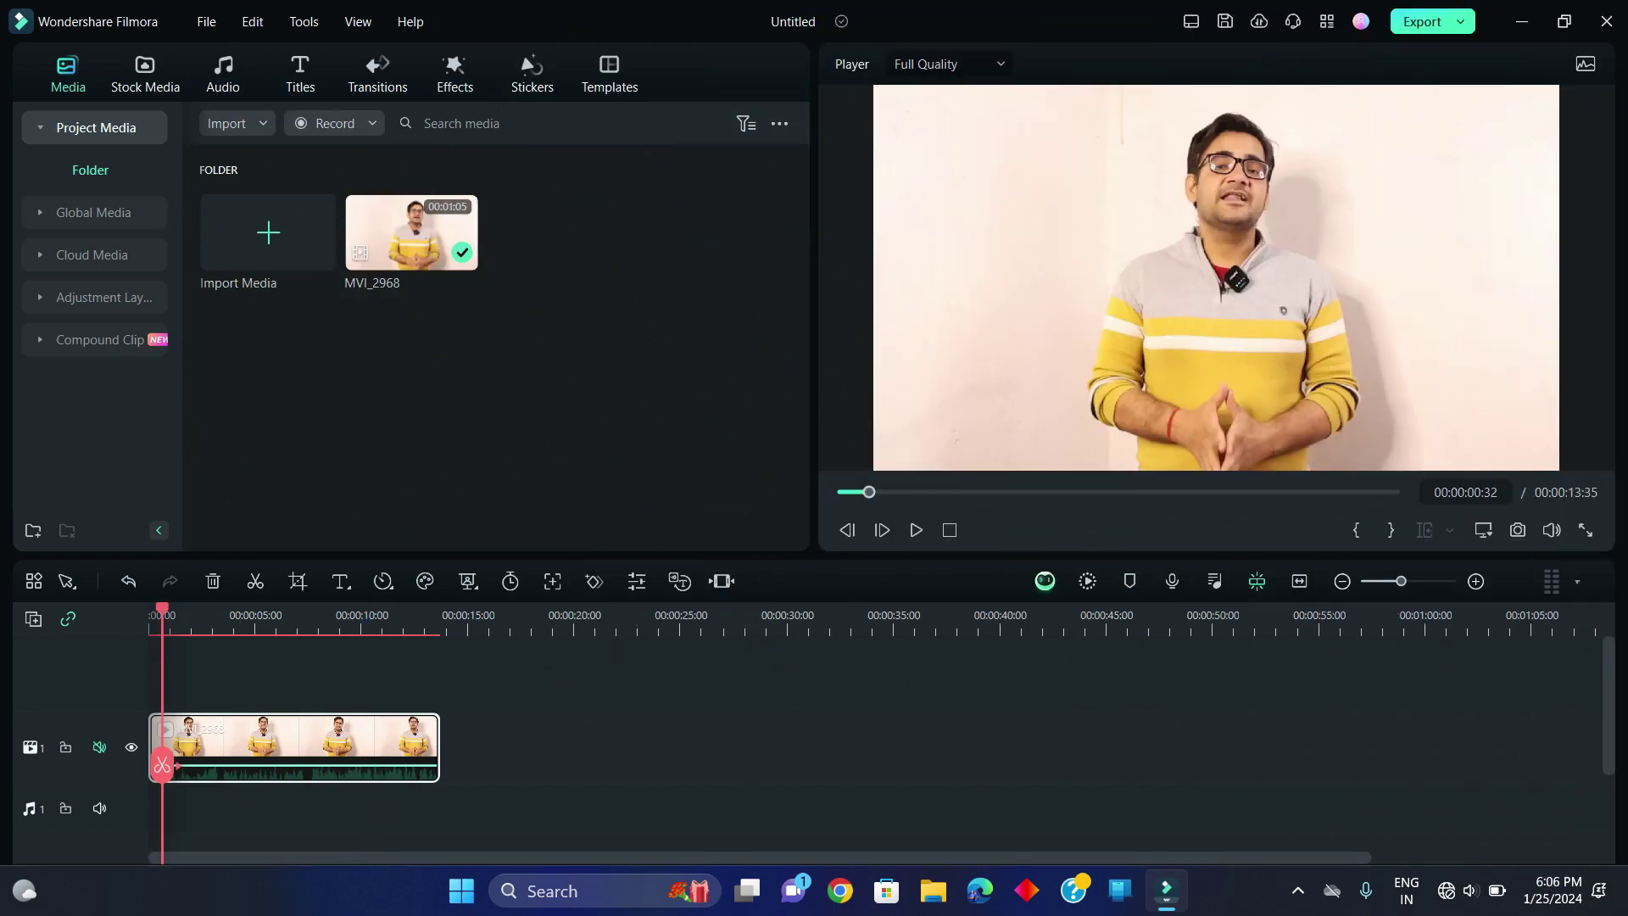
{"action": "left_click_drag", "start_coordinate": [161, 766], "coordinate": [214, 769]}
{"action": "left_click", "coordinate": [214, 769]}
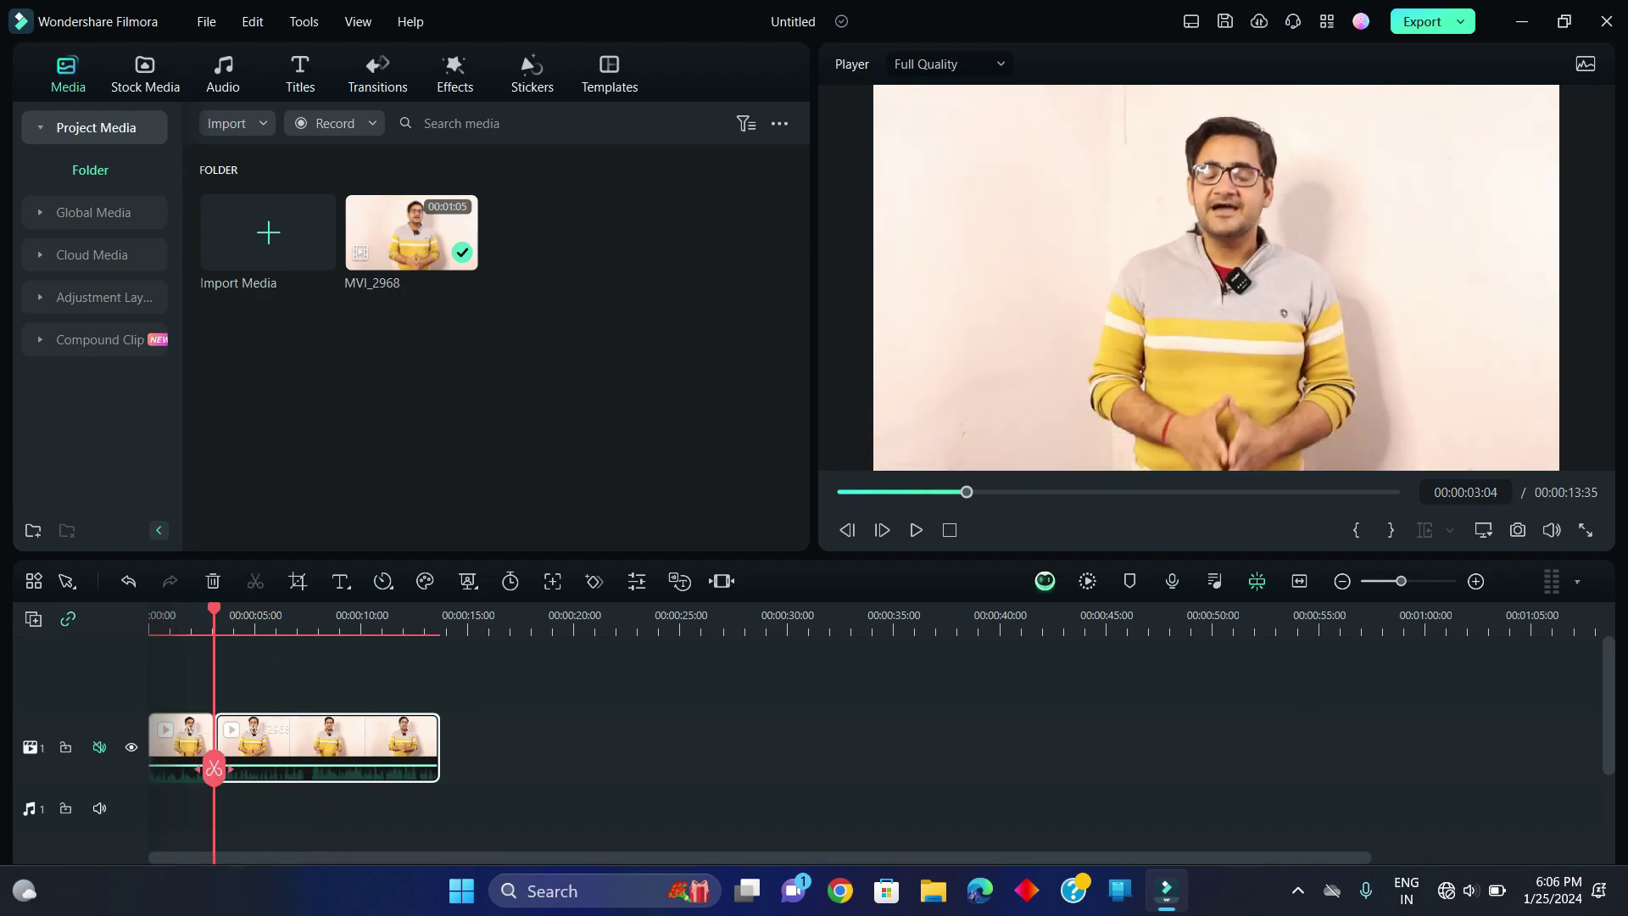
{"action": "left_click", "coordinate": [318, 769]}
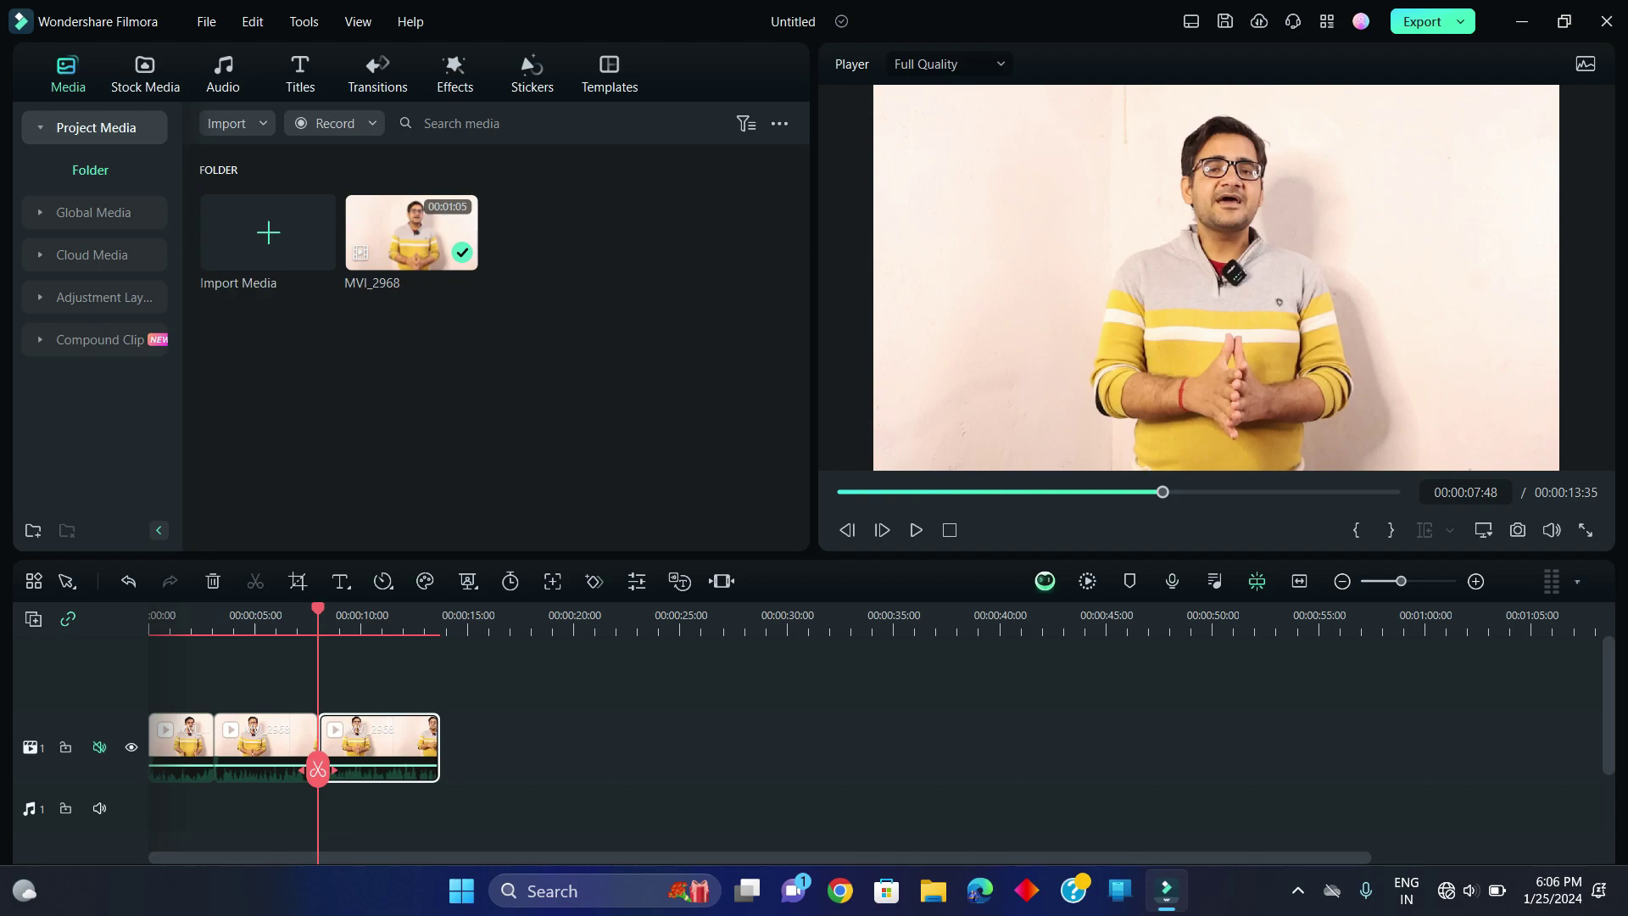
{"action": "left_click", "coordinate": [318, 769]}
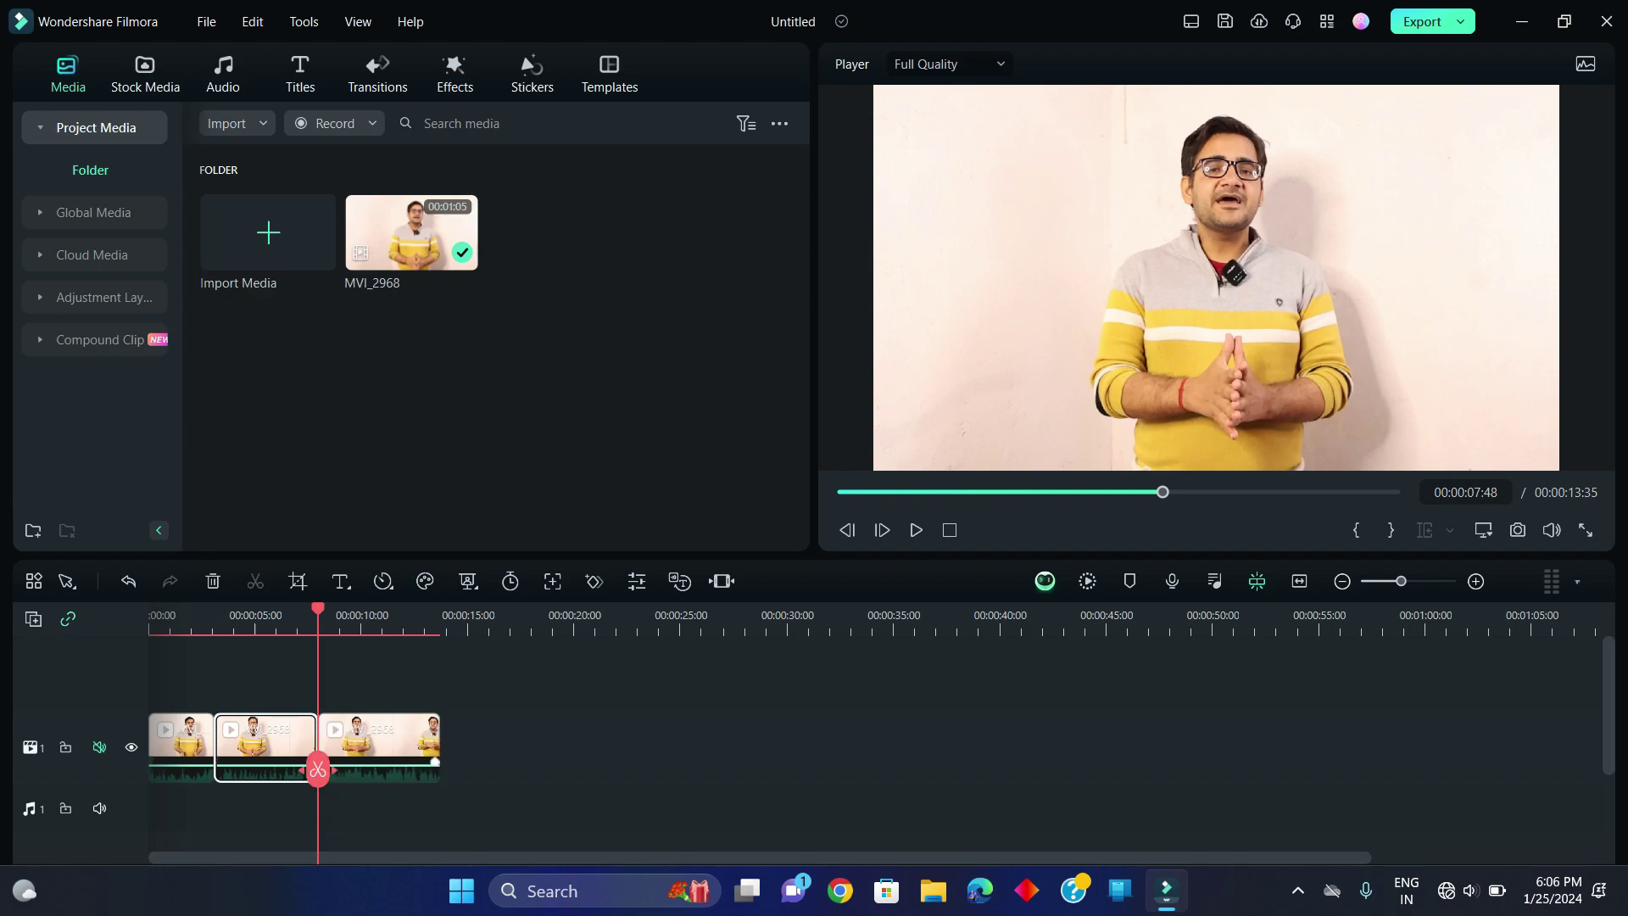
{"action": "left_click_drag", "start_coordinate": [318, 773], "coordinate": [239, 777]}
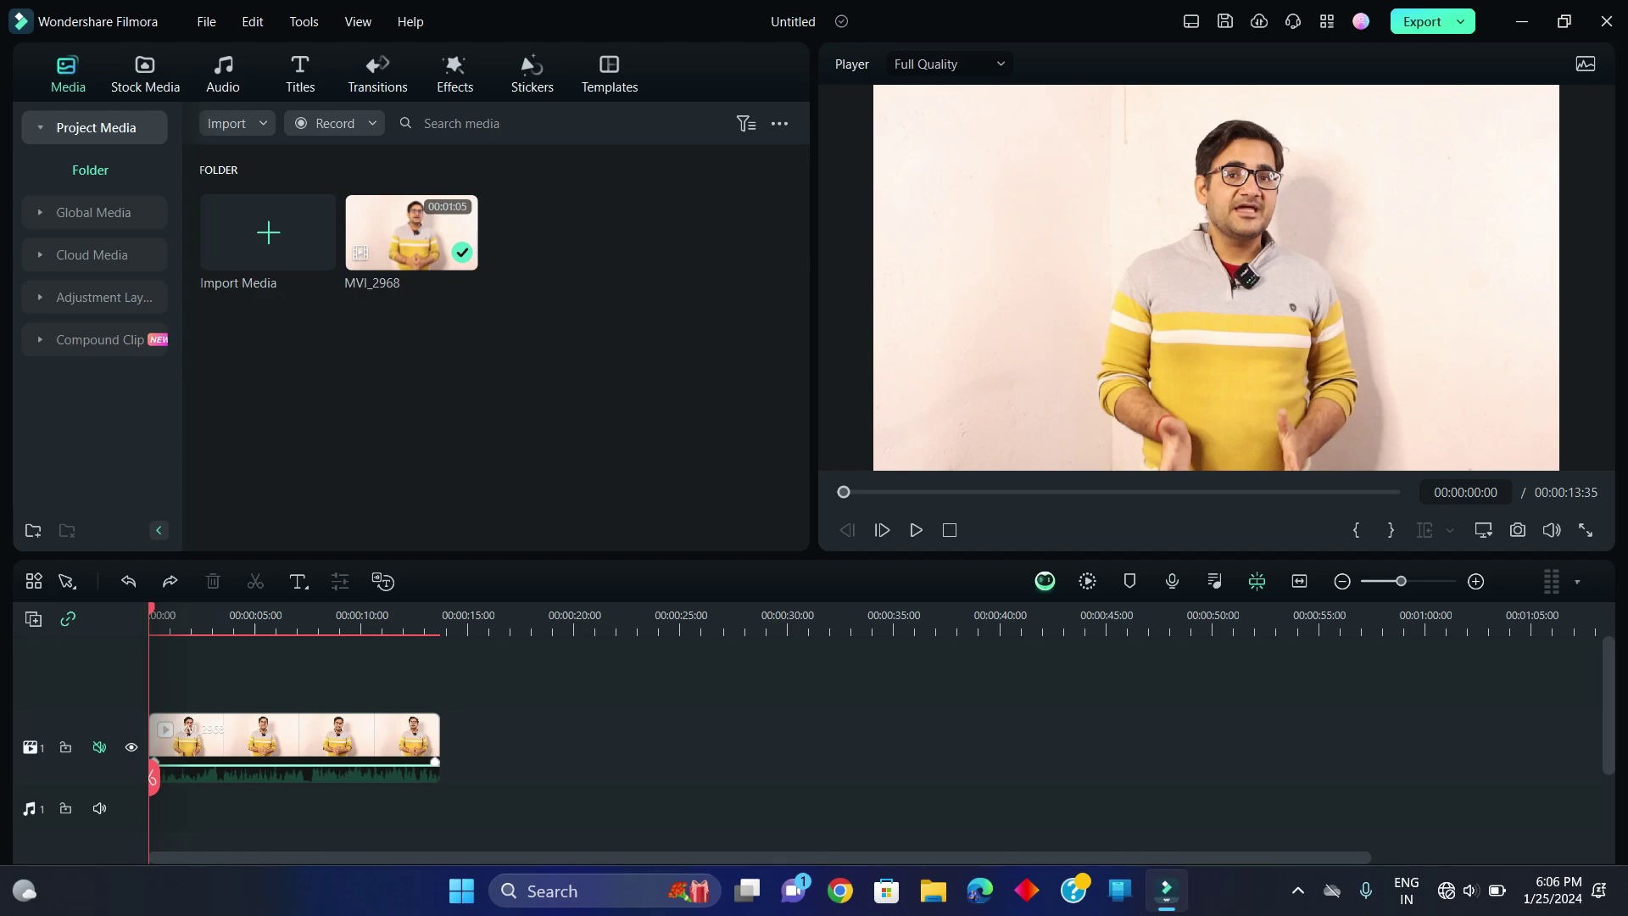
- Reopen the whole clip's Pan & Zoom settings and try swapping the Start and End frames and the horizontal pan presets
{"action": "left_click", "coordinate": [294, 738]}
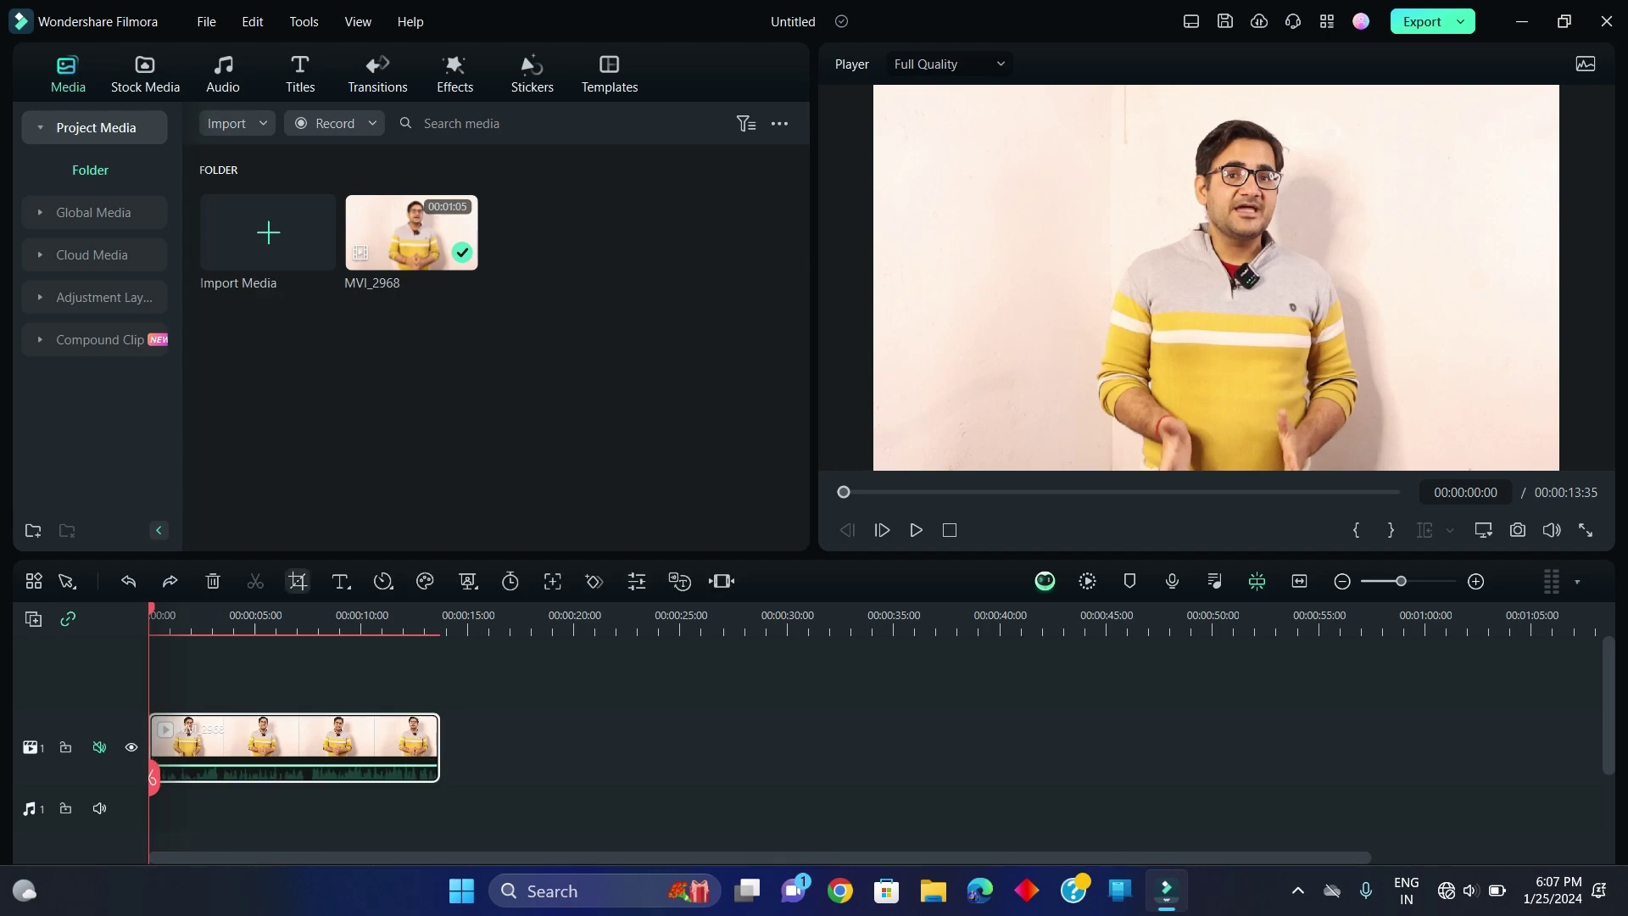
{"action": "left_click", "coordinate": [297, 581]}
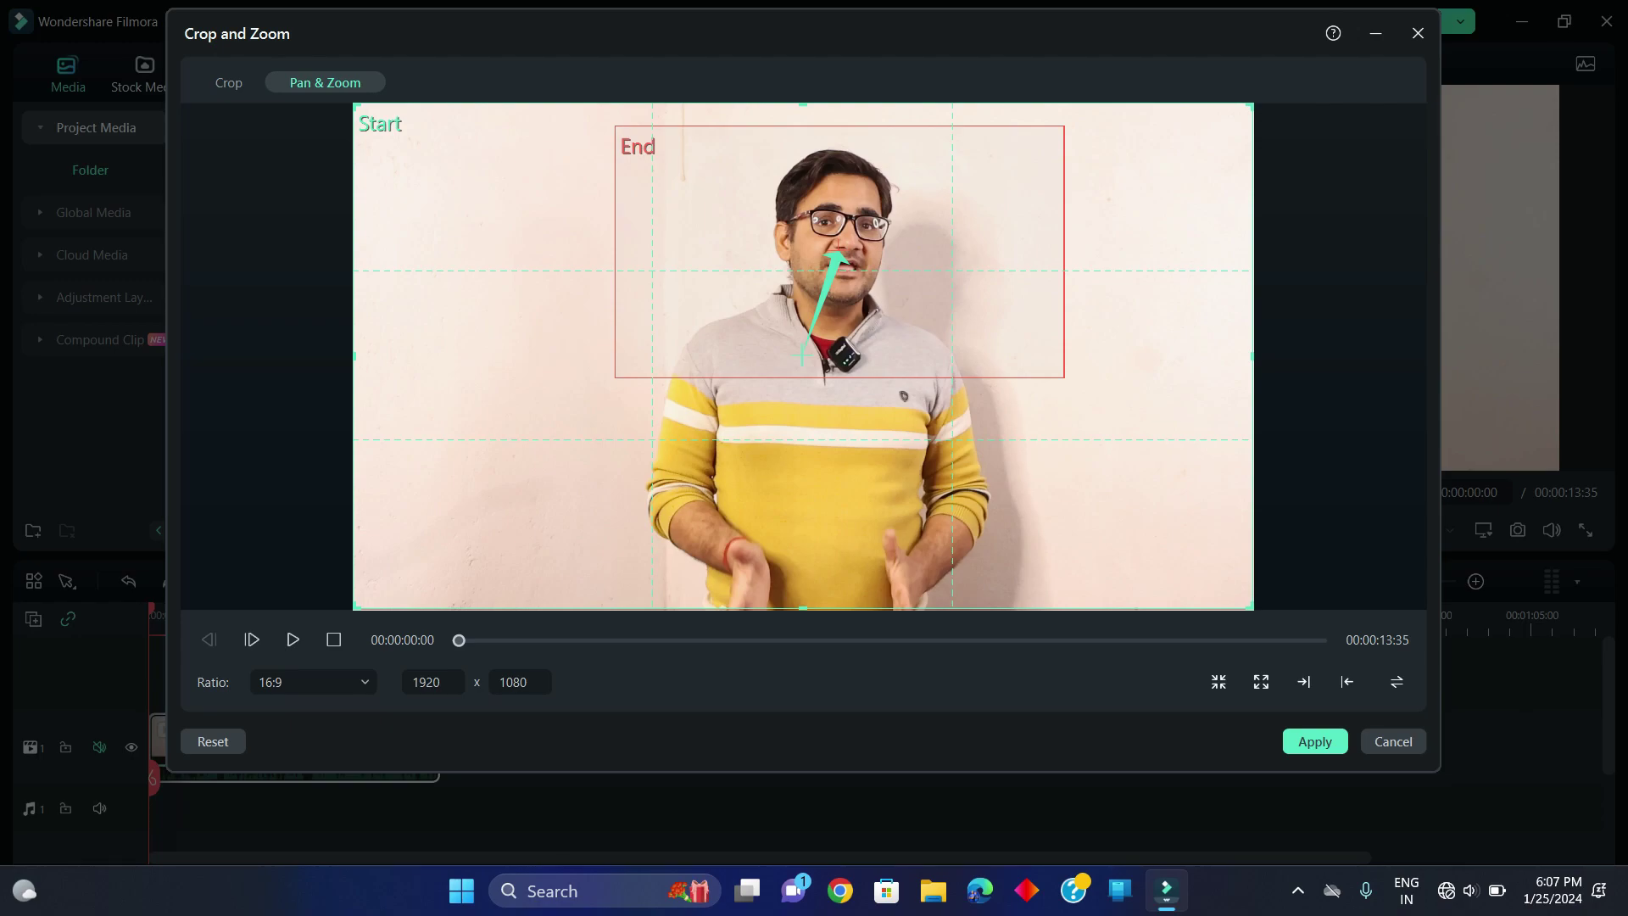
{"action": "left_click", "coordinate": [839, 252]}
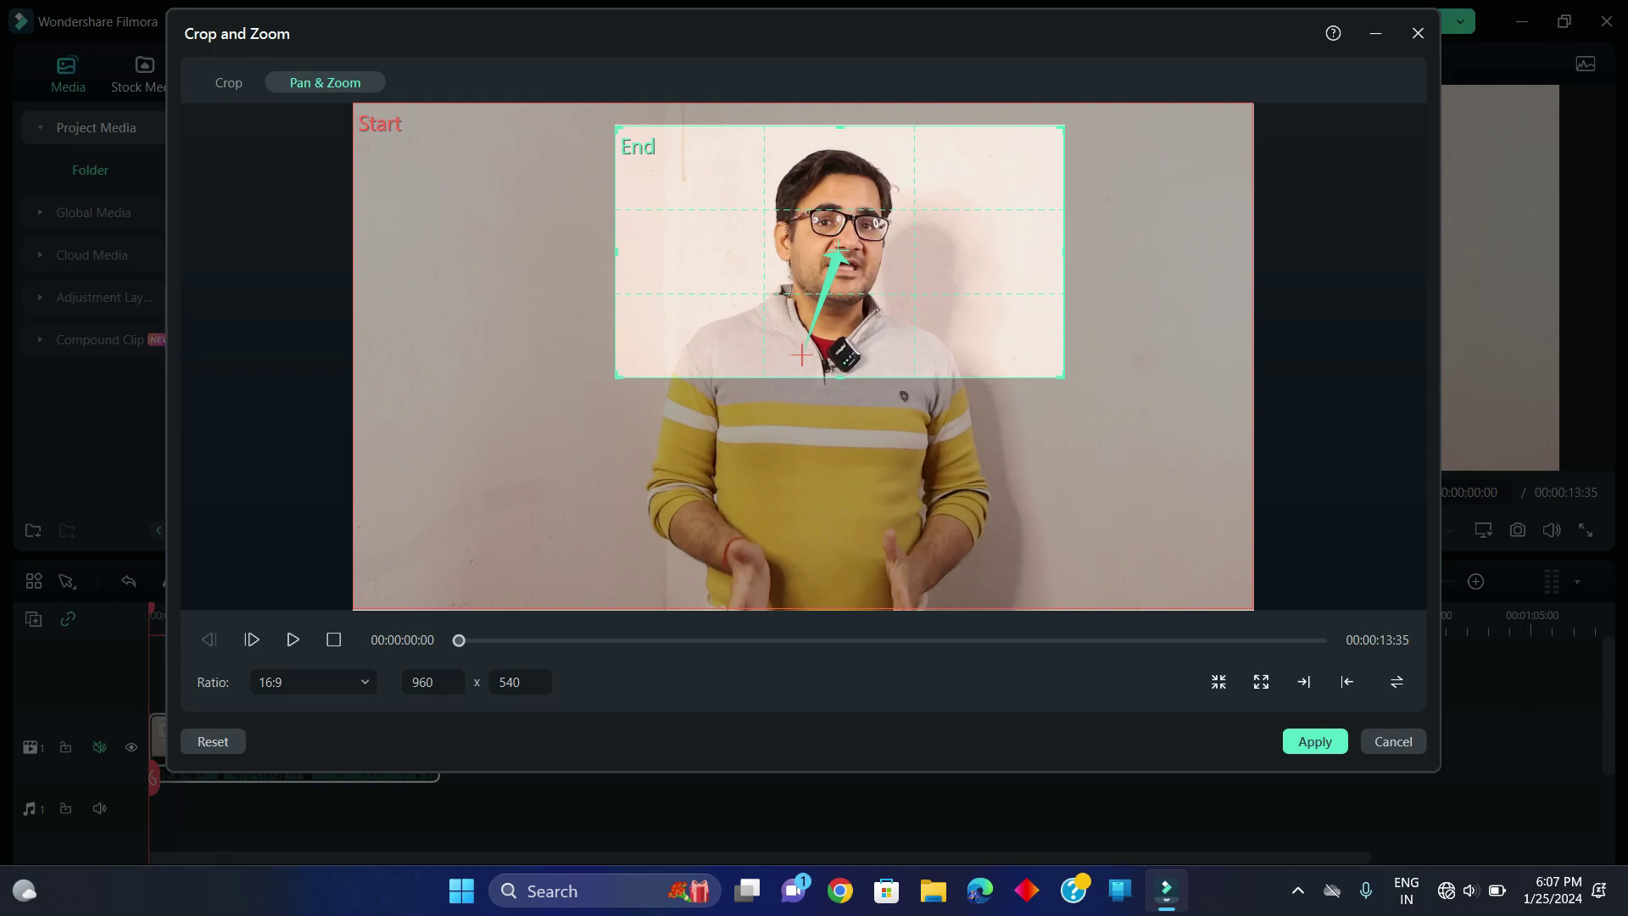
{"action": "left_click", "coordinate": [1397, 682]}
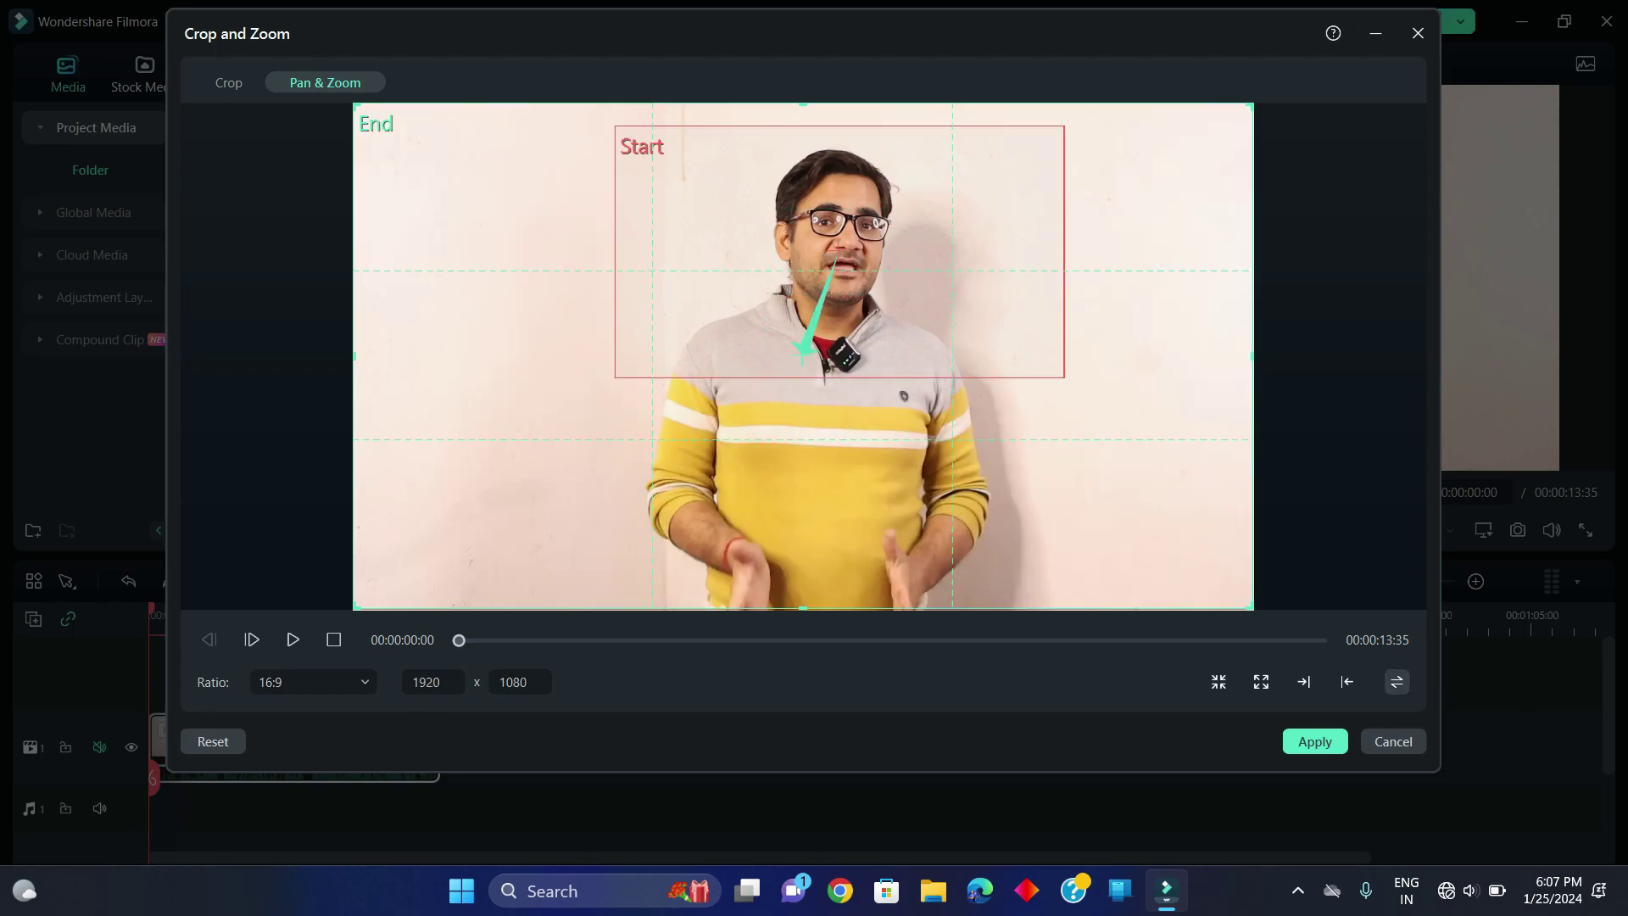
{"action": "left_click", "coordinate": [1347, 682]}
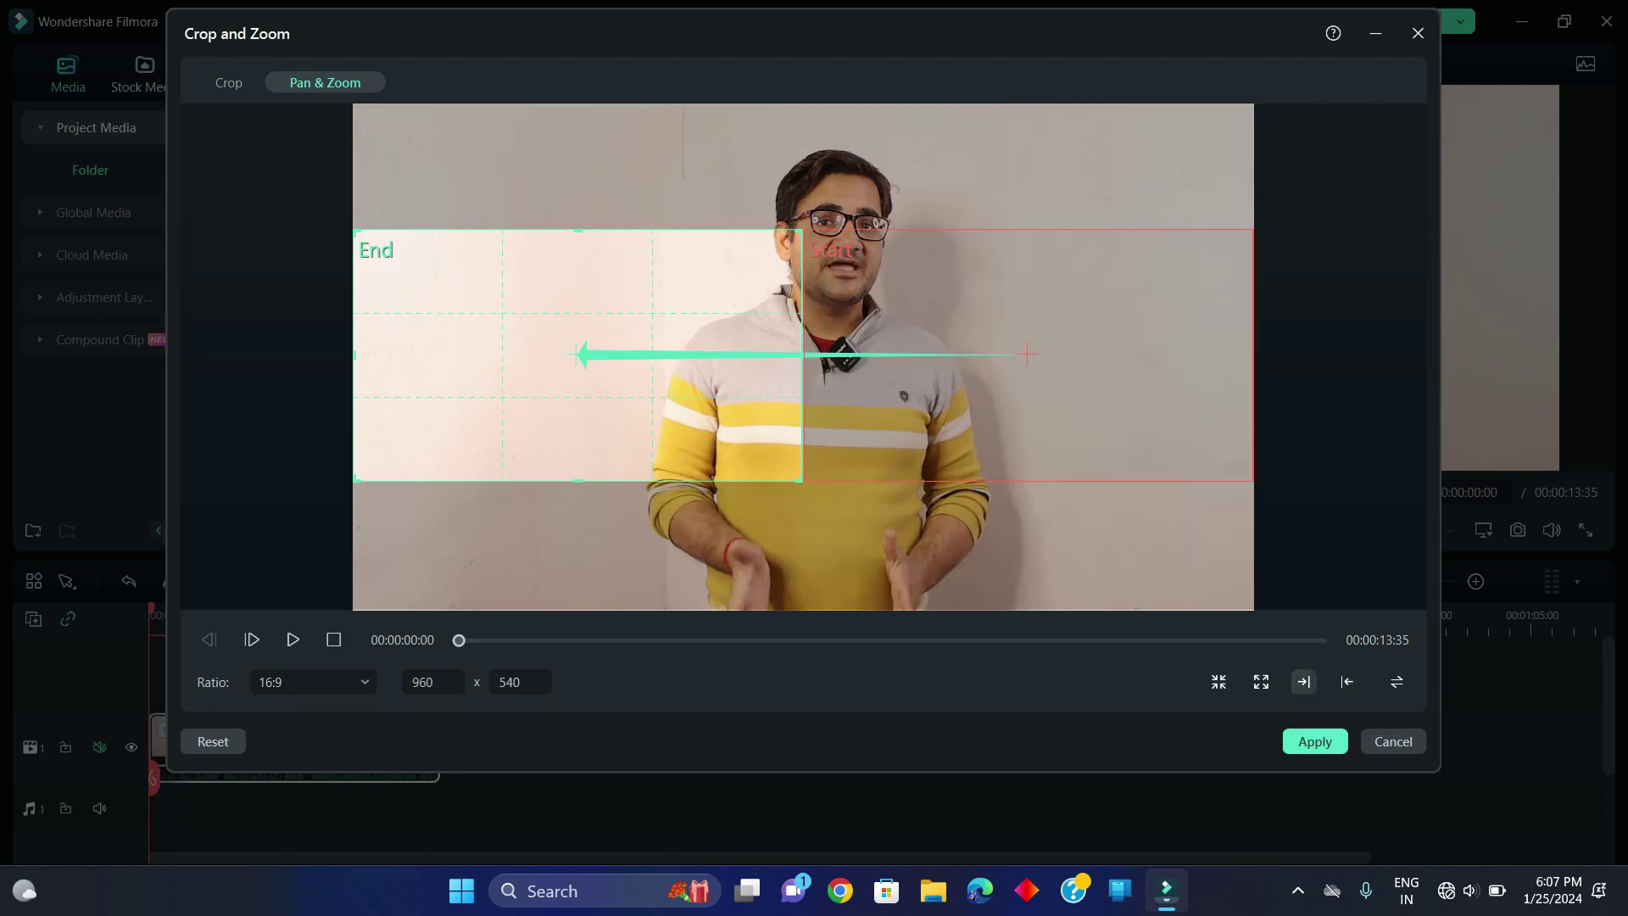
- Apply the zoom-out preset with the 960 x 540 Start frame moved up over the presenter's face, and play the result
{"action": "left_click", "coordinate": [1261, 682]}
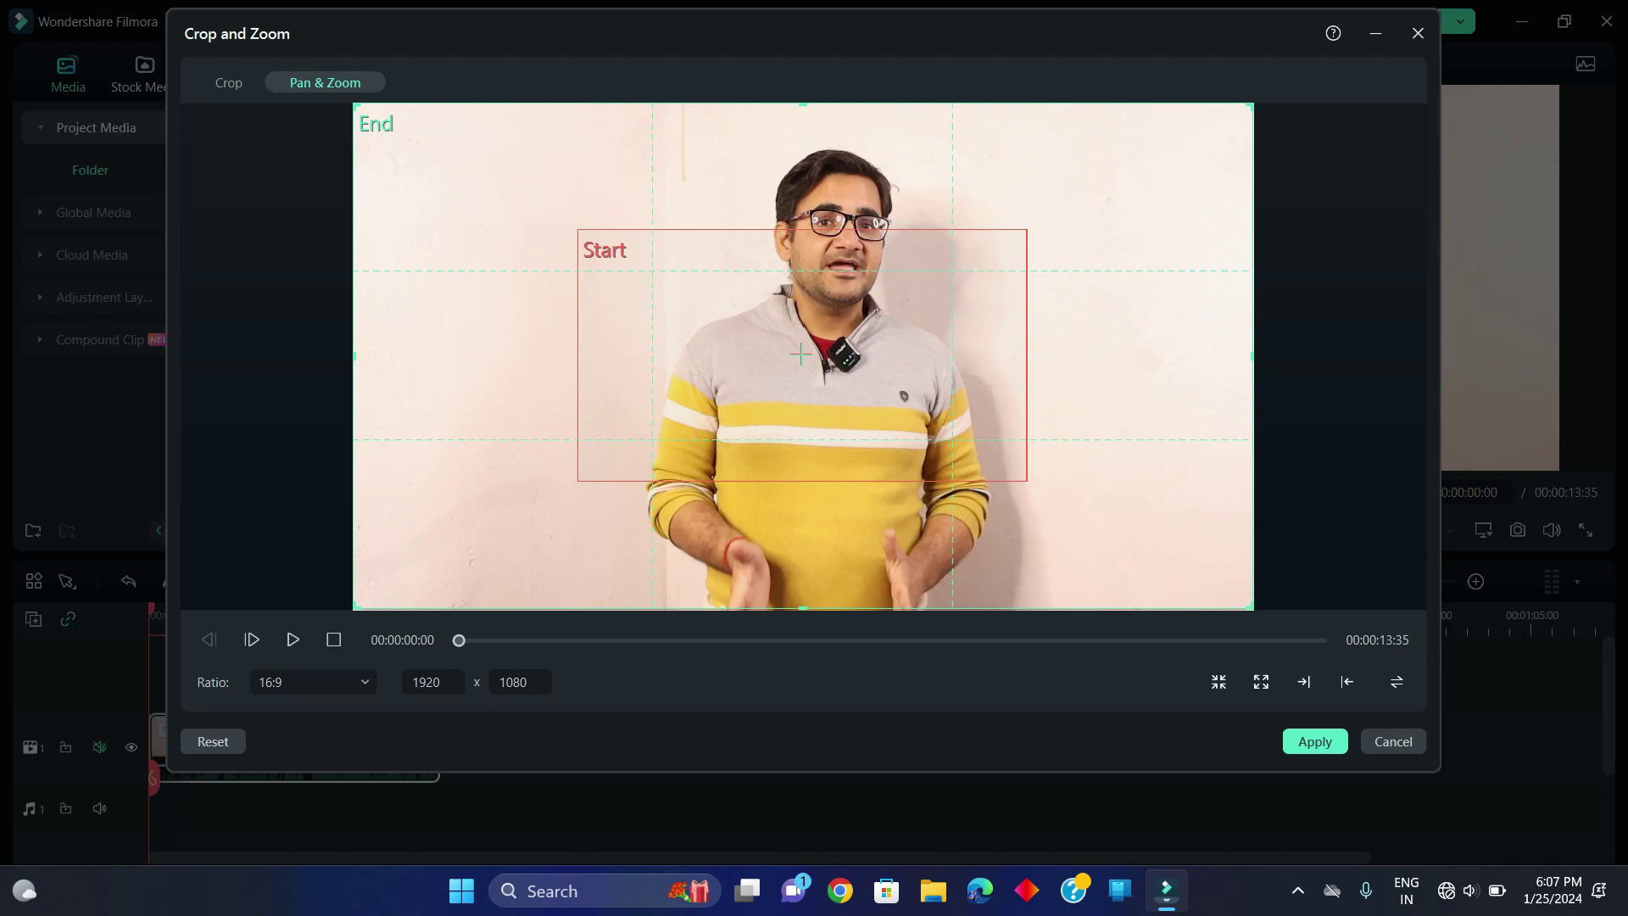
{"action": "left_click", "coordinate": [604, 250]}
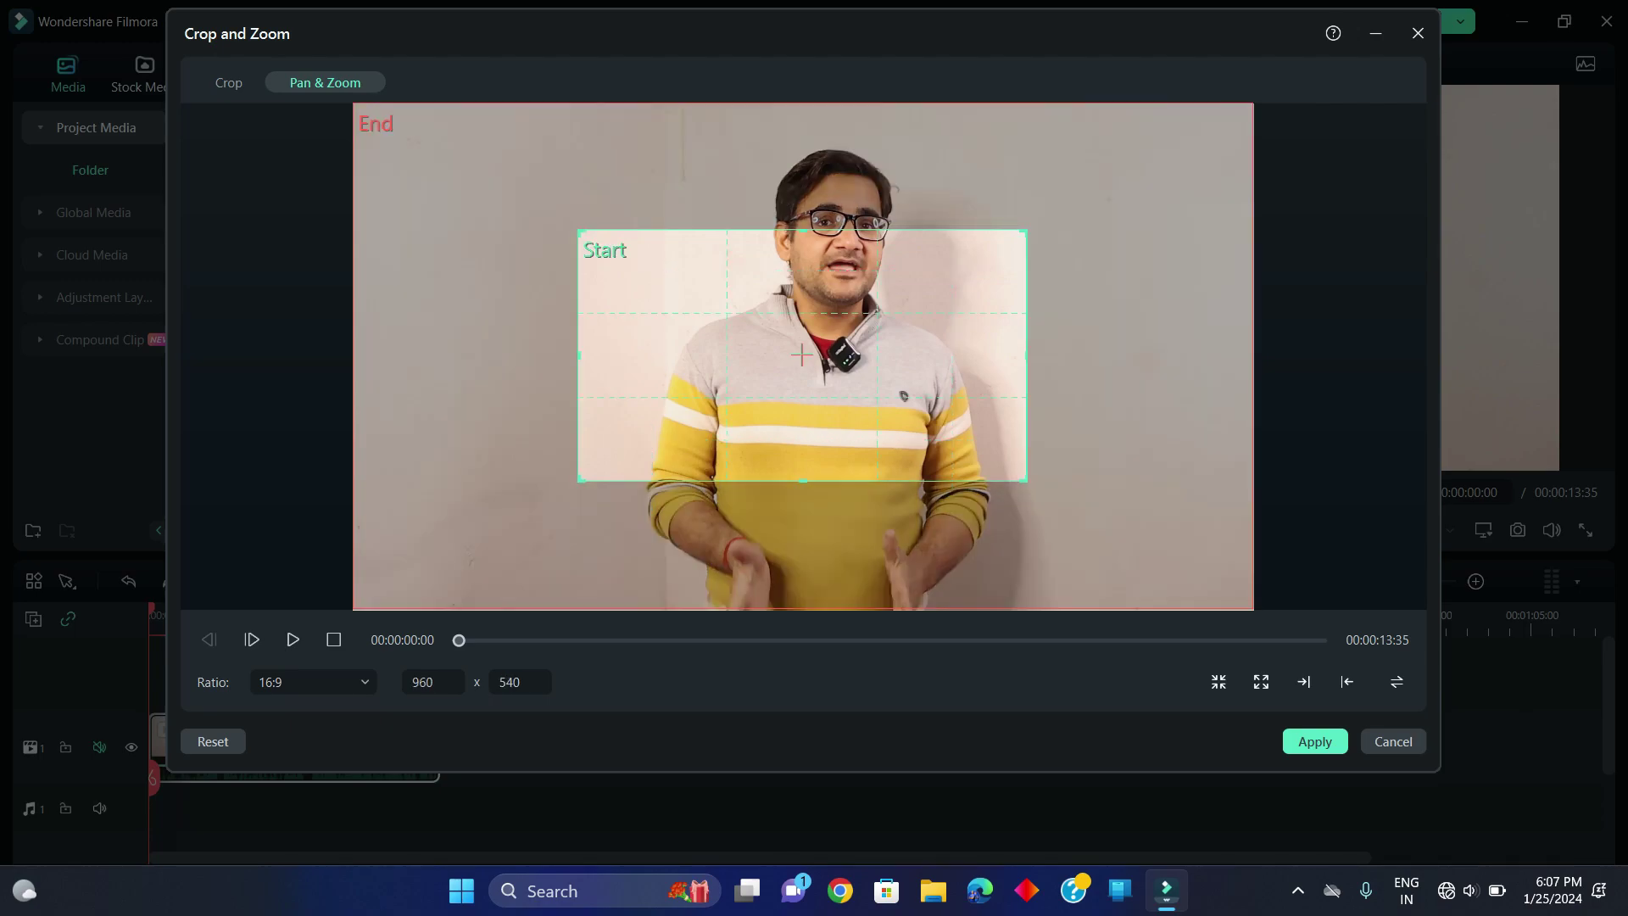
{"action": "left_click_drag", "start_coordinate": [802, 354], "coordinate": [815, 257]}
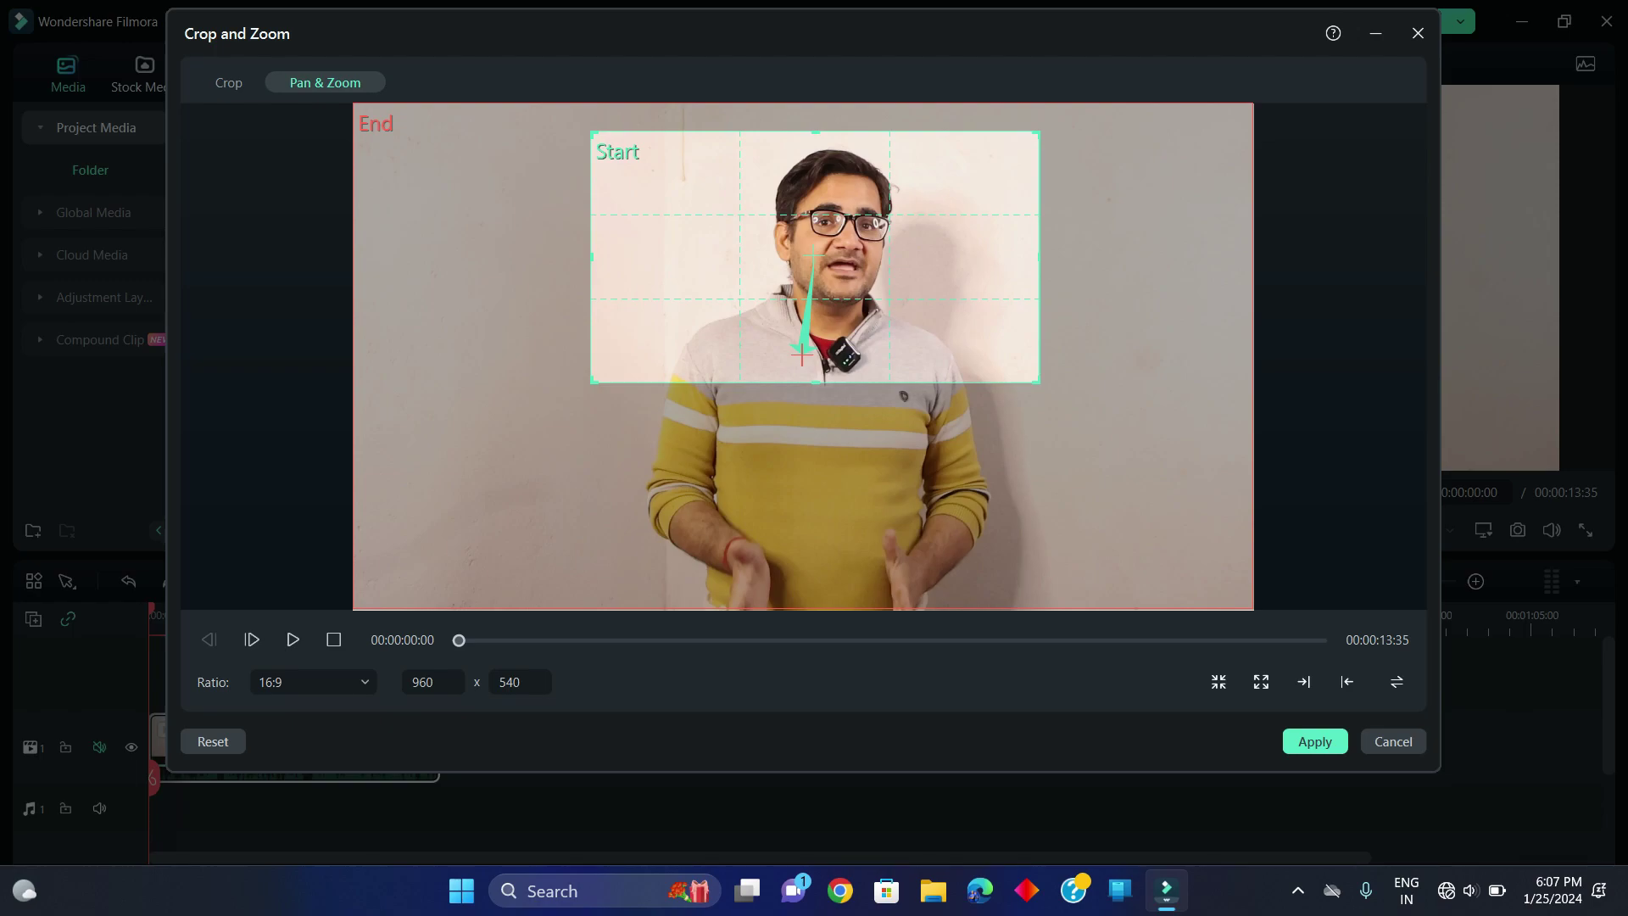
{"action": "left_click", "coordinate": [1316, 741]}
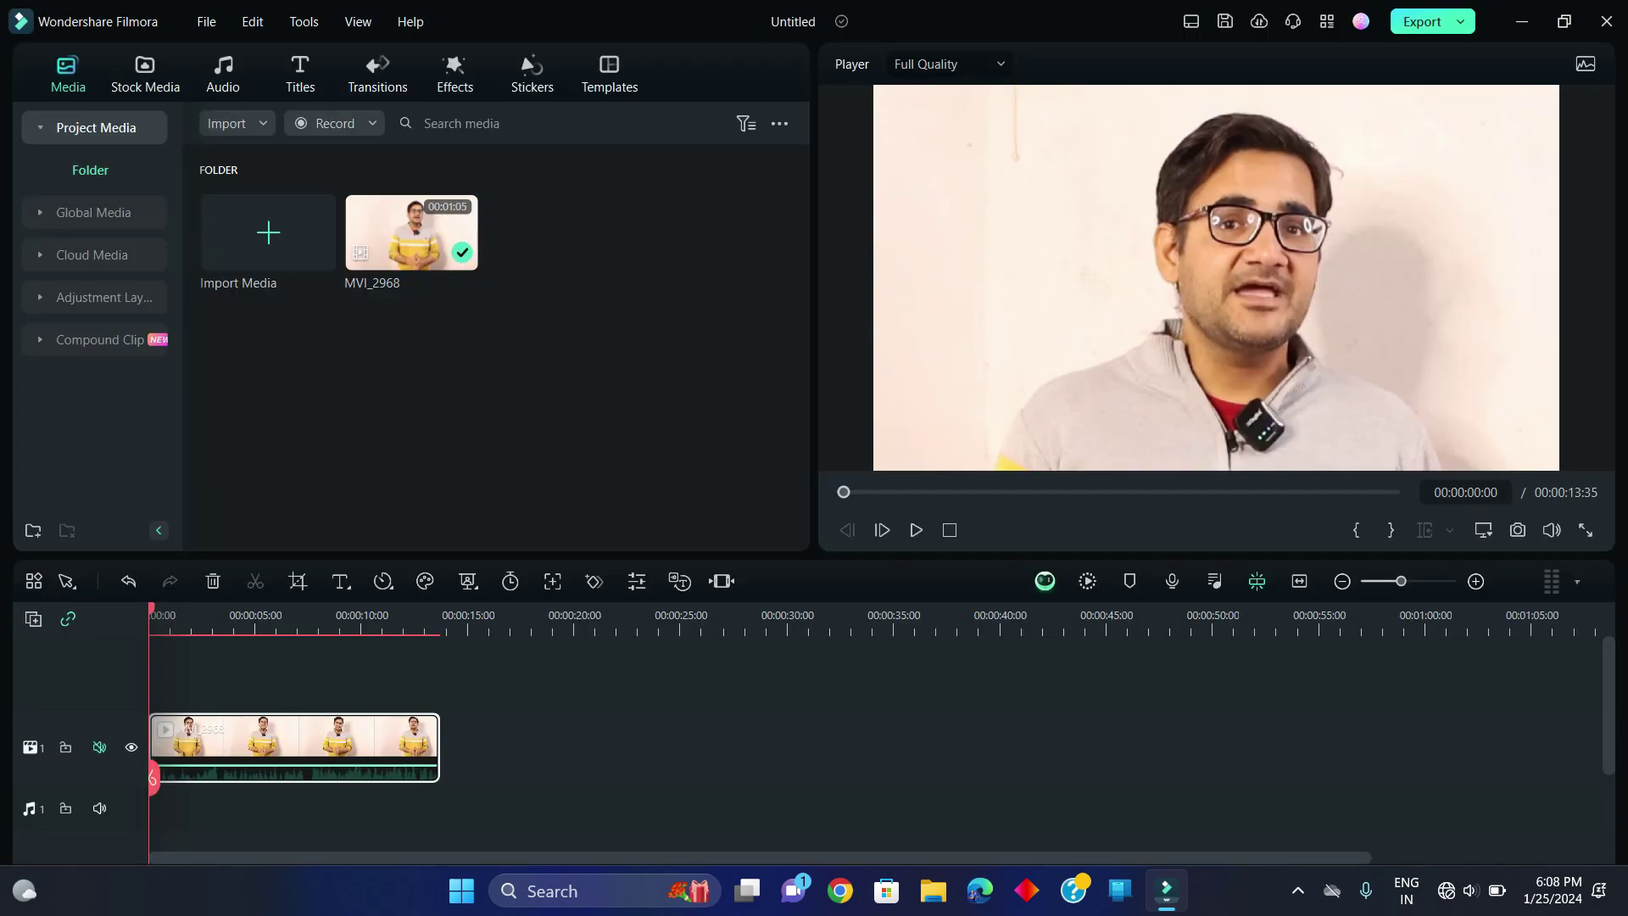
{"action": "key", "text": "space"}
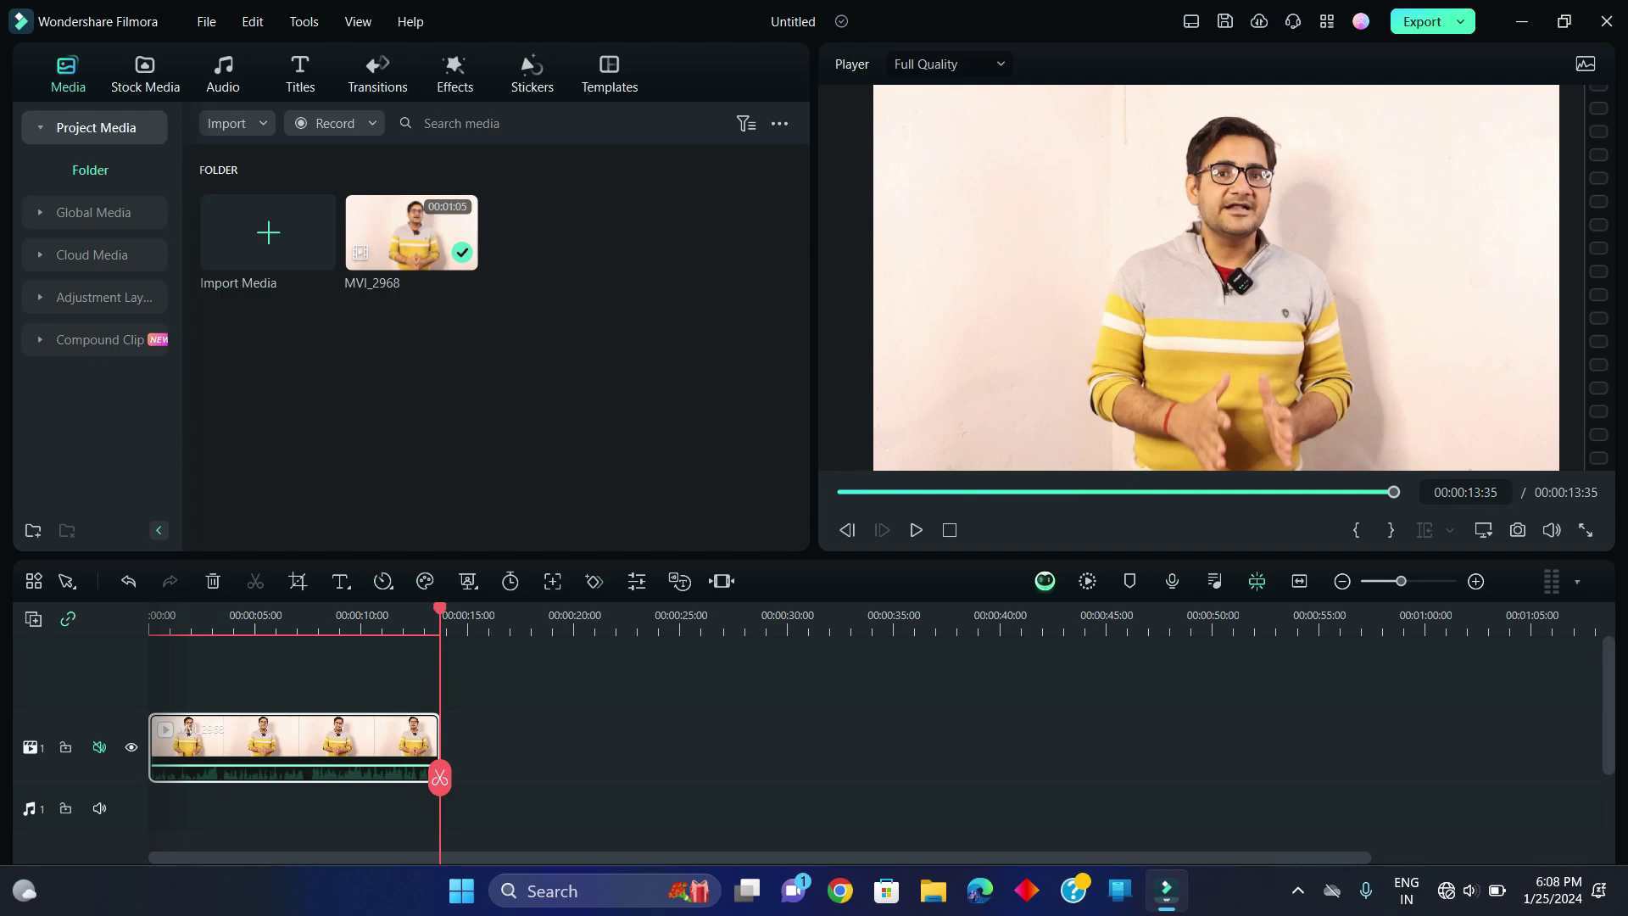
- Split the clip at 00:00:06:34 and again at about 10 seconds
{"action": "left_click", "coordinate": [291, 617]}
{"action": "left_click", "coordinate": [290, 777]}
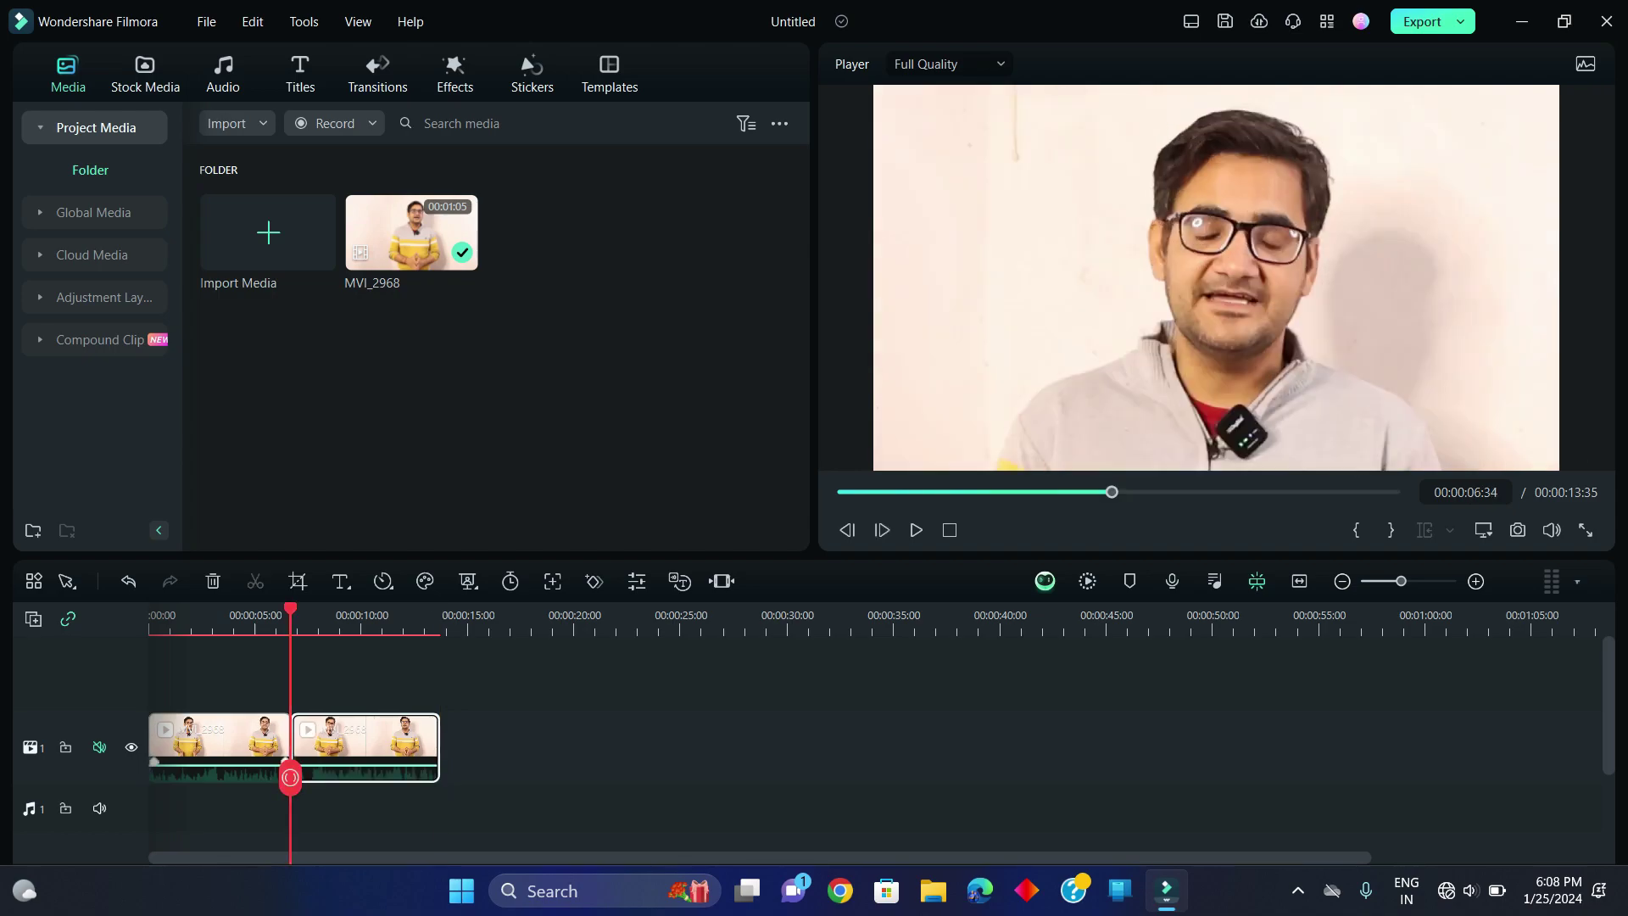
{"action": "left_click", "coordinate": [366, 618]}
{"action": "left_click", "coordinate": [365, 772]}
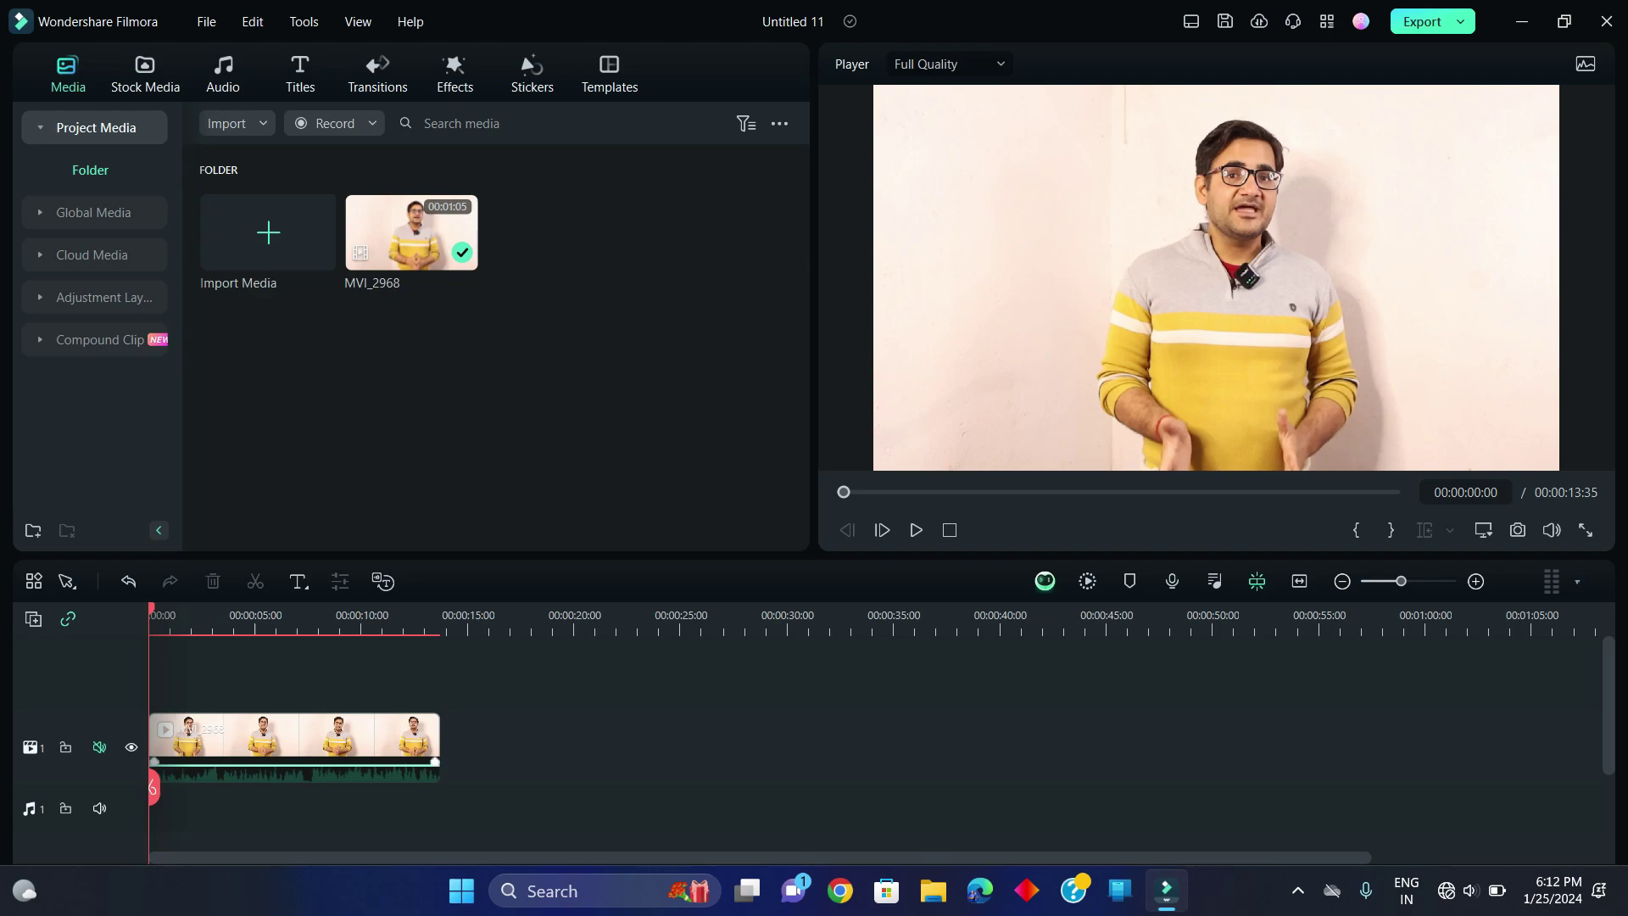
- Show the clip's keyframe timeline and add a Transform keyframe at 00:00:02:20
{"action": "double_click", "coordinate": [294, 739]}
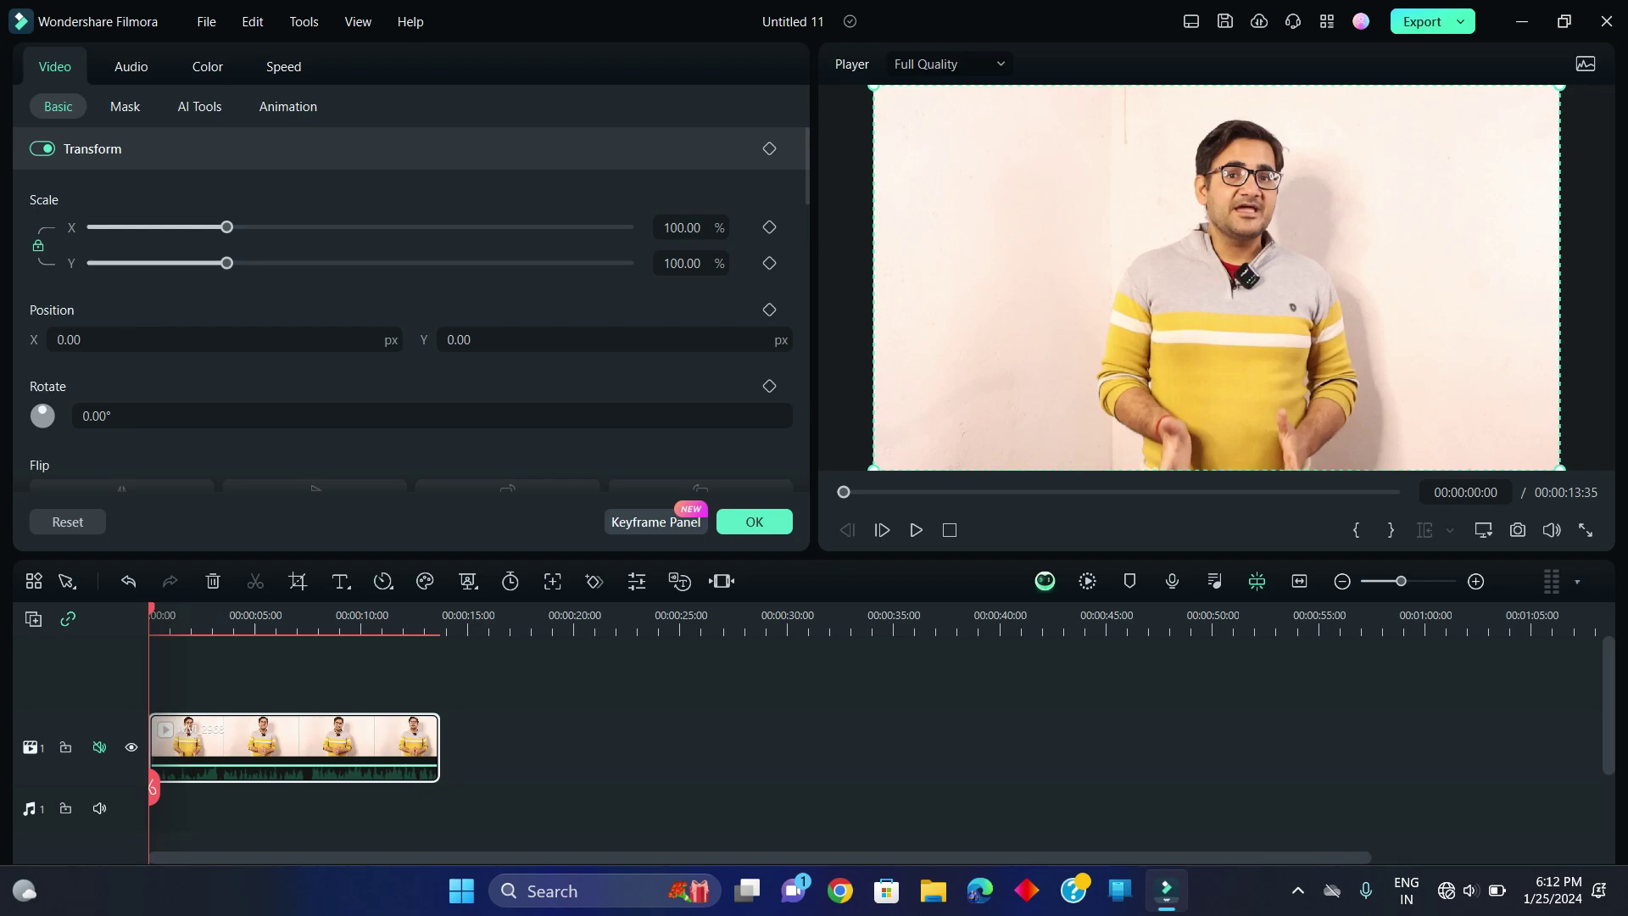
{"action": "left_click", "coordinate": [655, 522]}
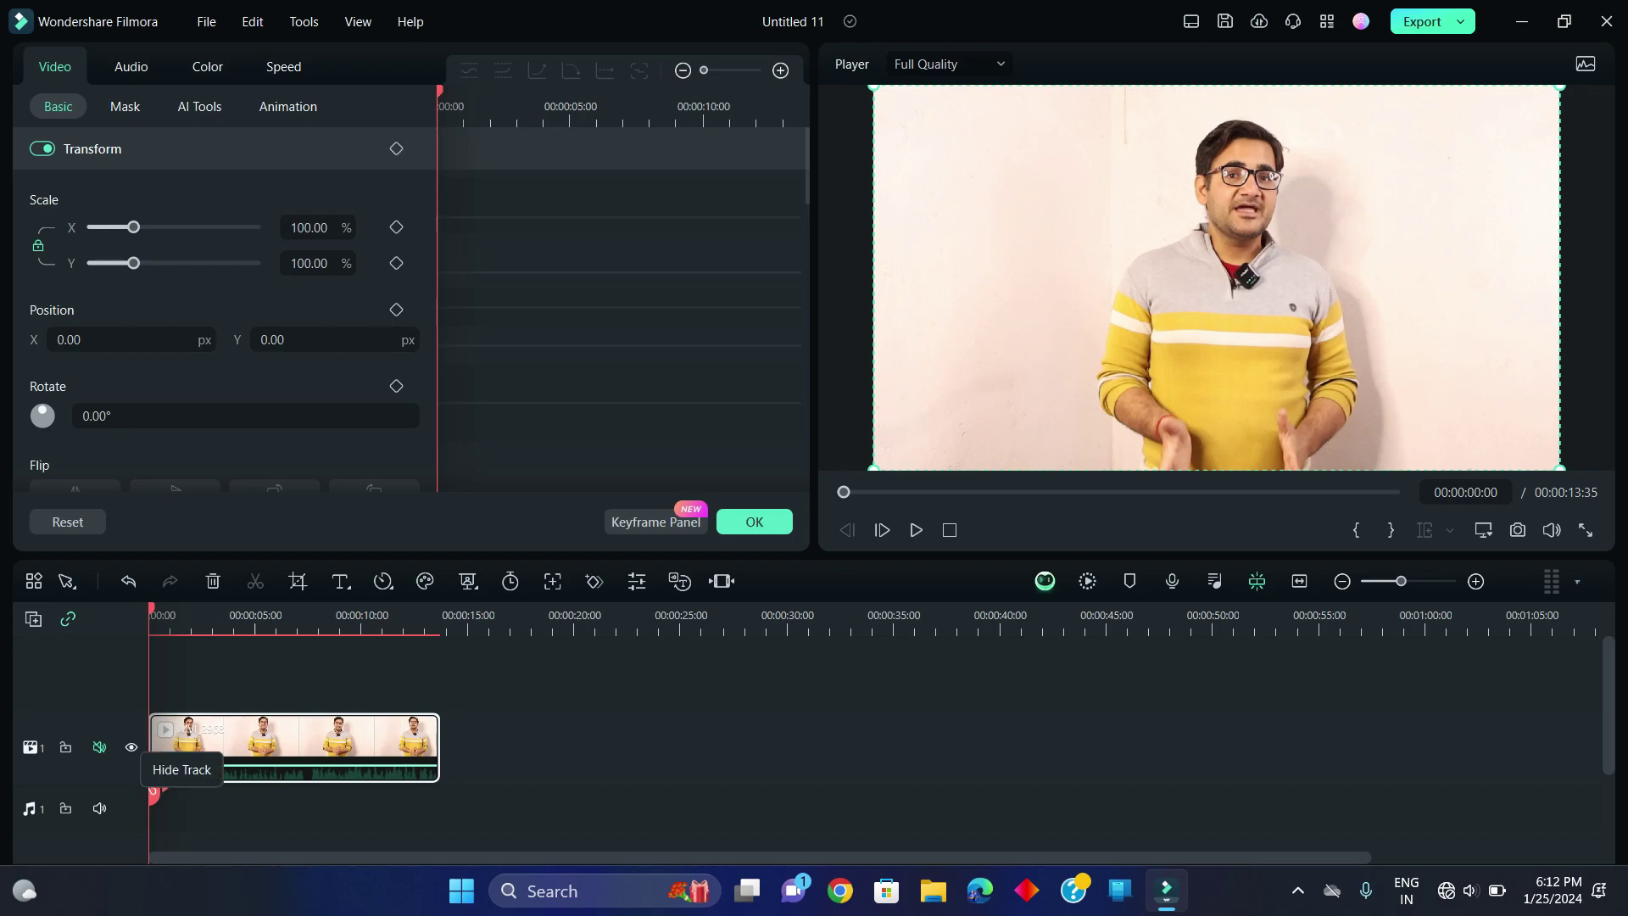
{"action": "left_click_drag", "start_coordinate": [152, 790], "coordinate": [200, 781]}
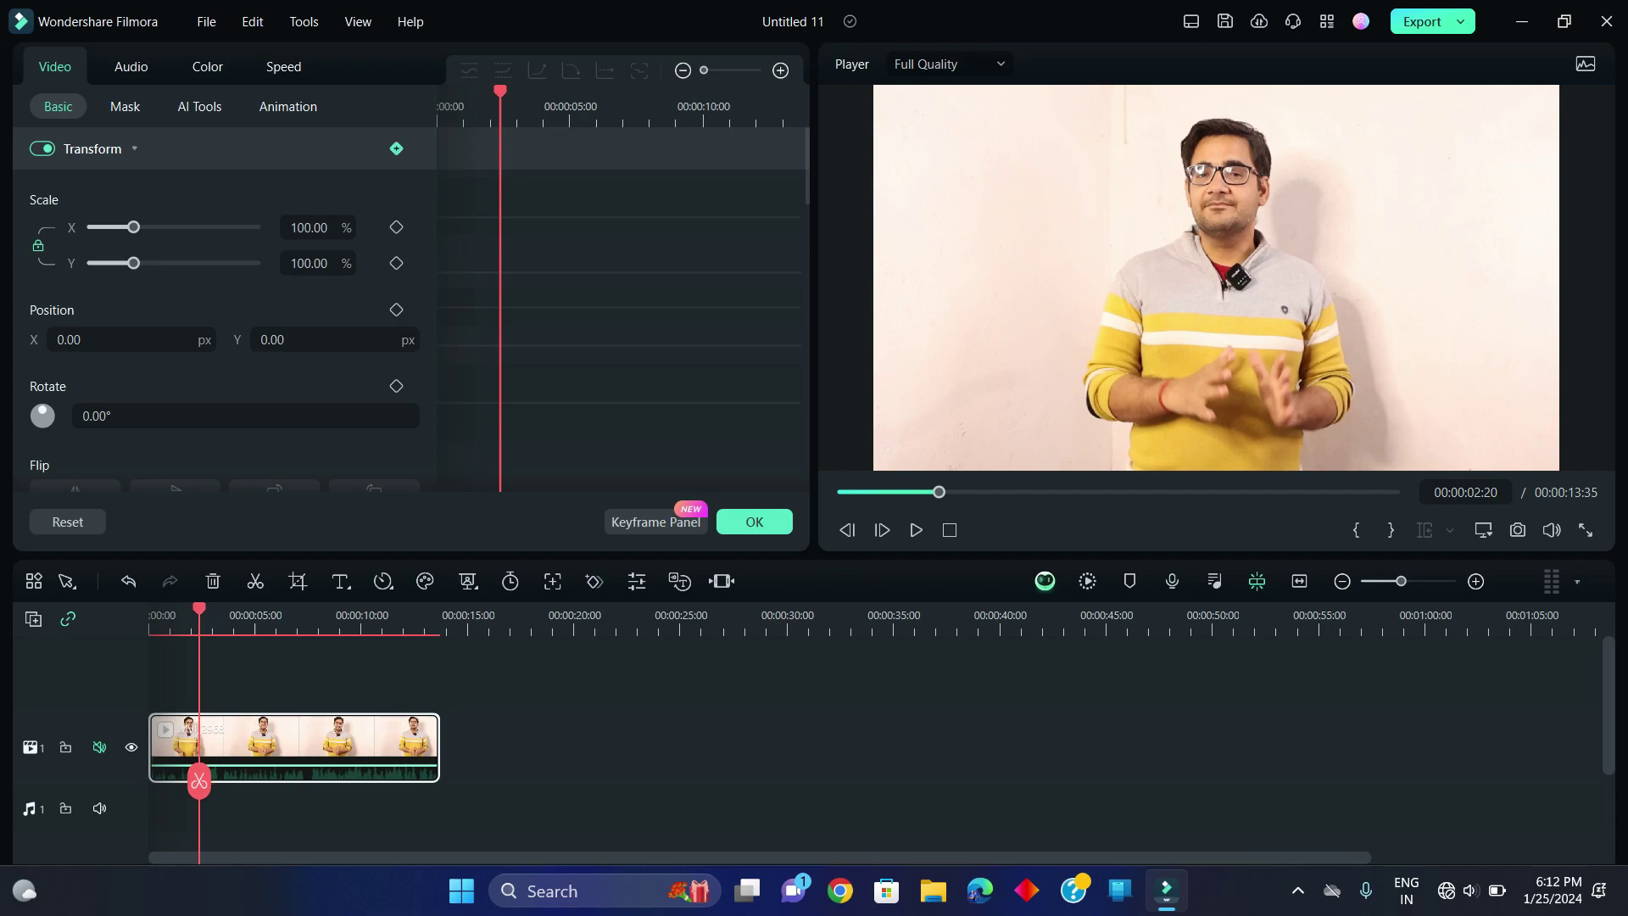
{"action": "left_click", "coordinate": [396, 149]}
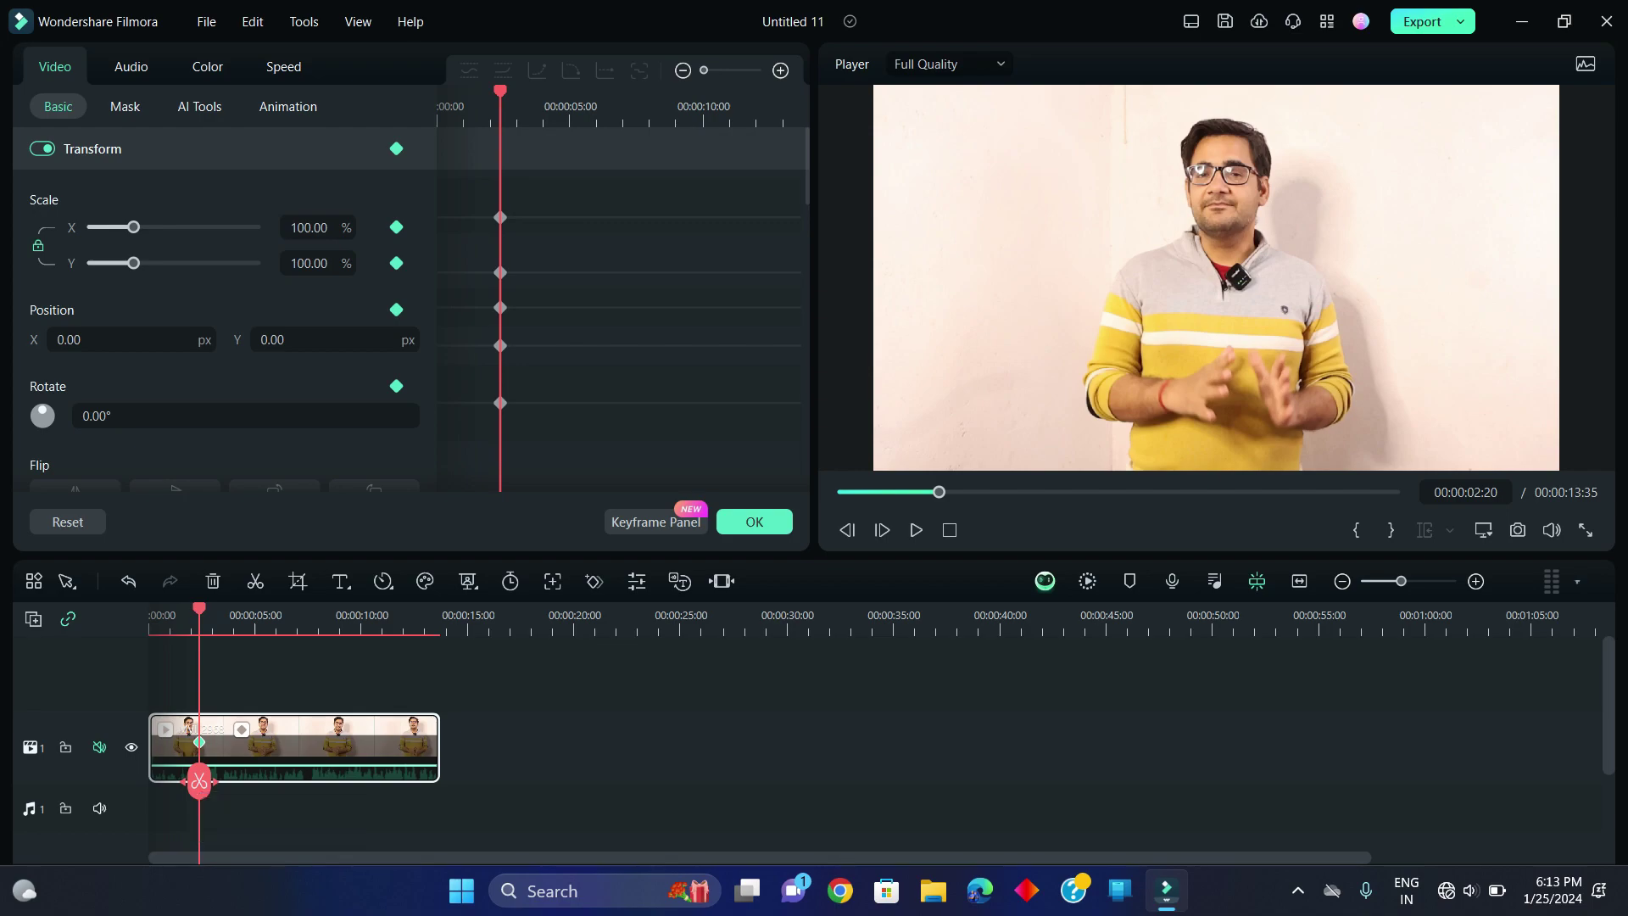
- At 00:00:02:42, set the clip's scale to 121.05% and its Y position to -20.00 px
{"action": "mouse_move", "coordinate": [199, 780]}
{"action": "left_mouse_down"}
{"action": "mouse_move", "coordinate": [225, 772]}
{"action": "mouse_move", "coordinate": [208, 764]}
{"action": "left_mouse_up"}
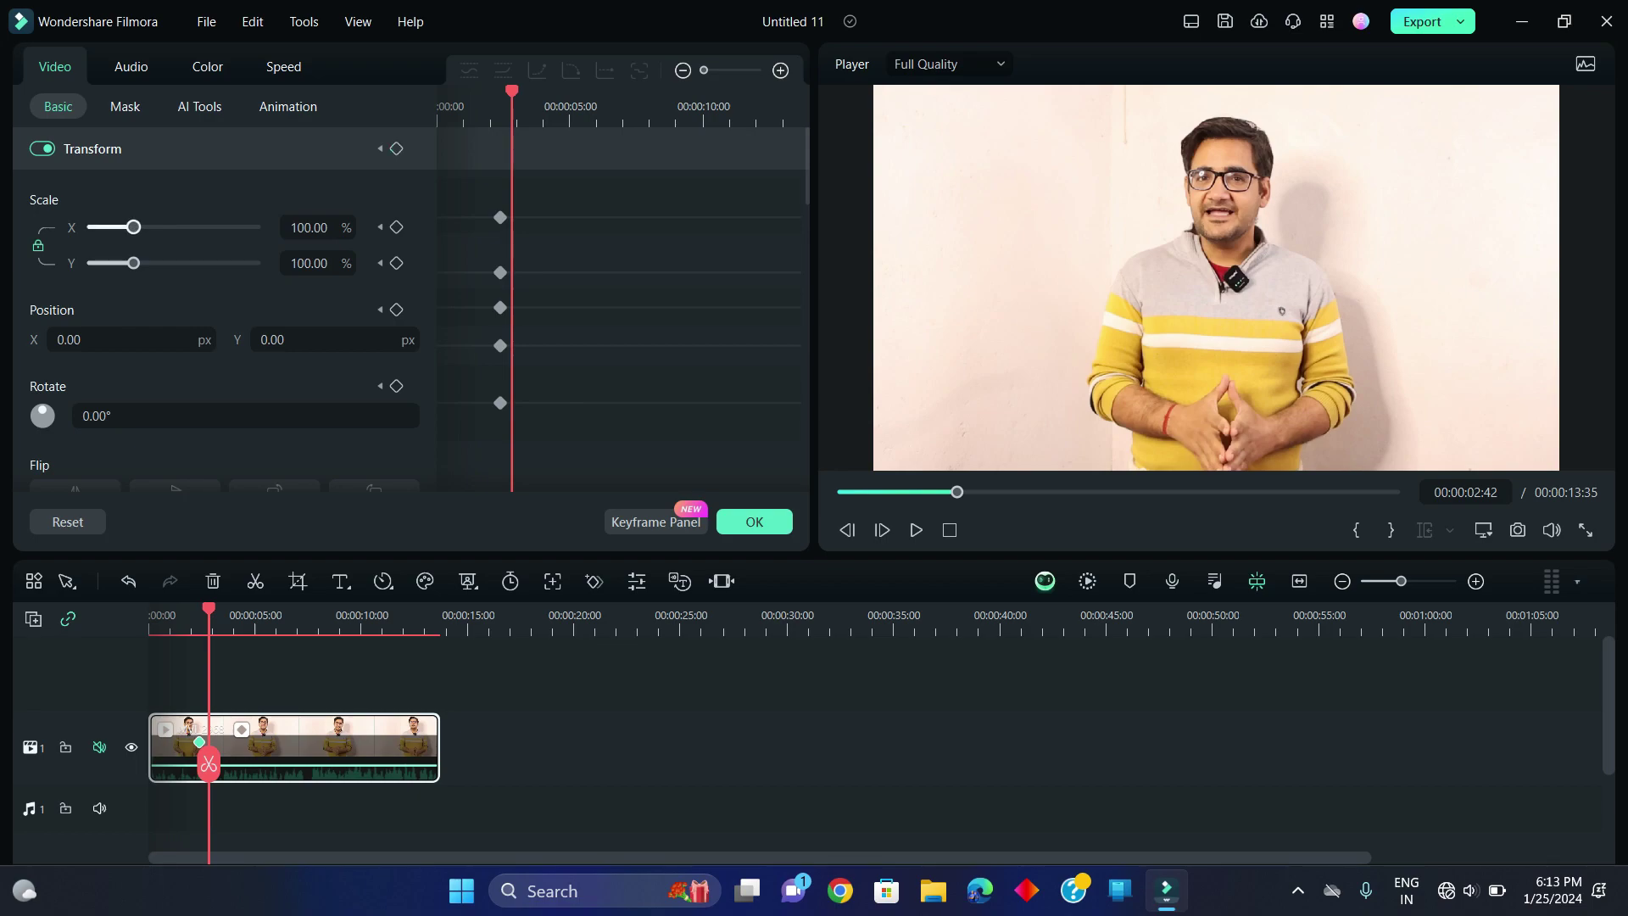
{"action": "left_click_drag", "start_coordinate": [133, 228], "coordinate": [140, 227]}
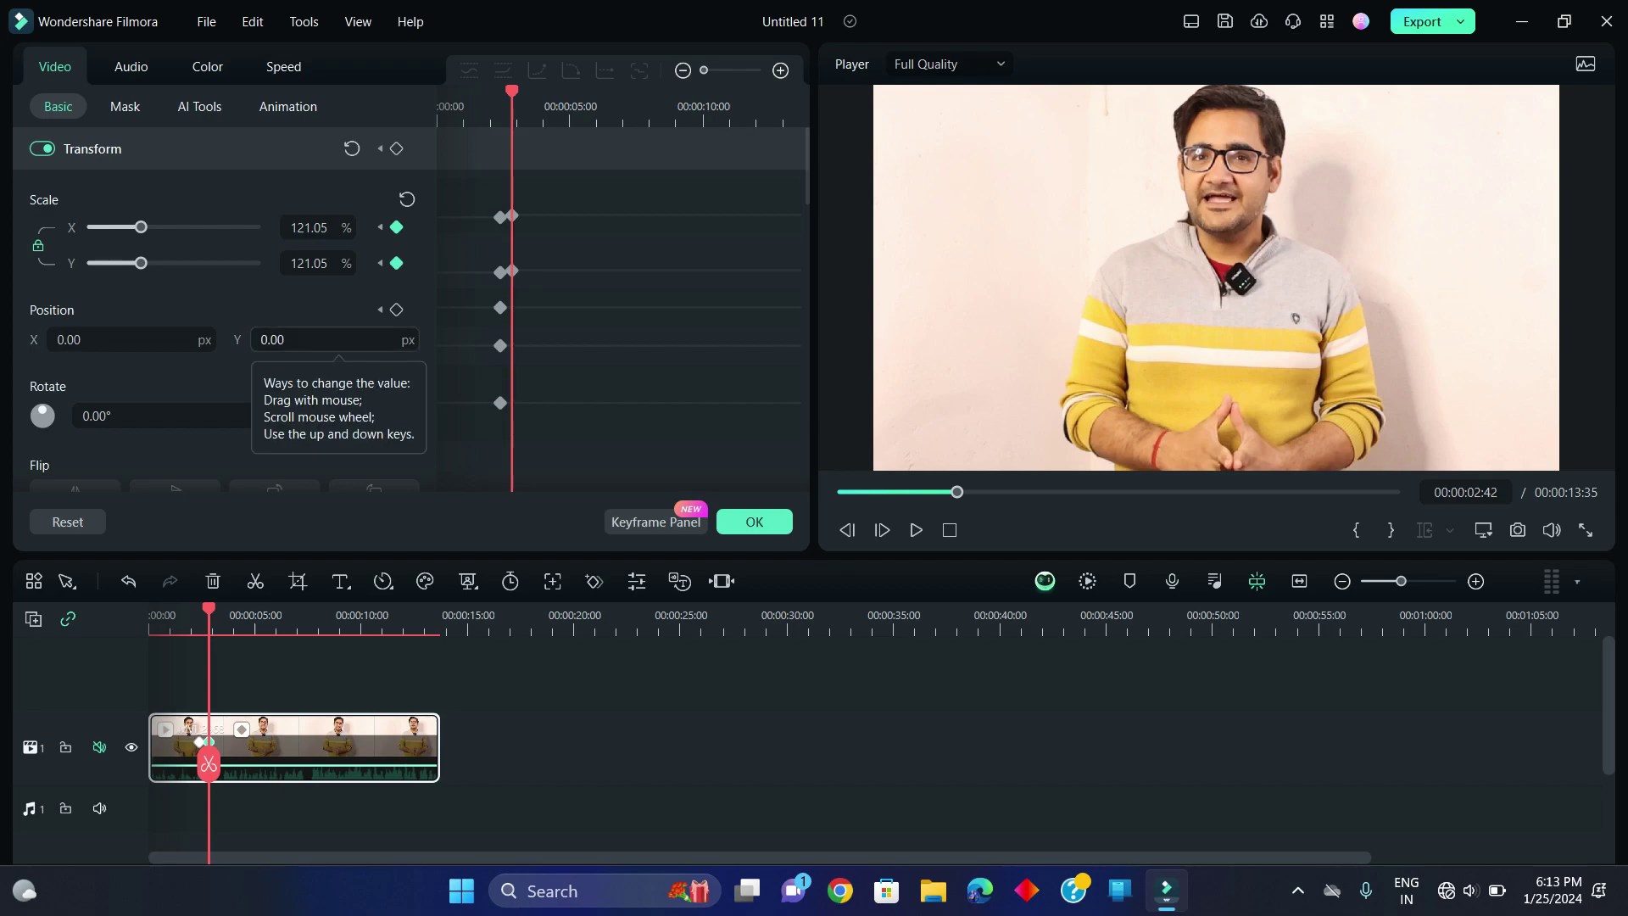
{"action": "scroll", "coordinate": [331, 339], "scroll_direction": "down", "scroll_amount": 20}
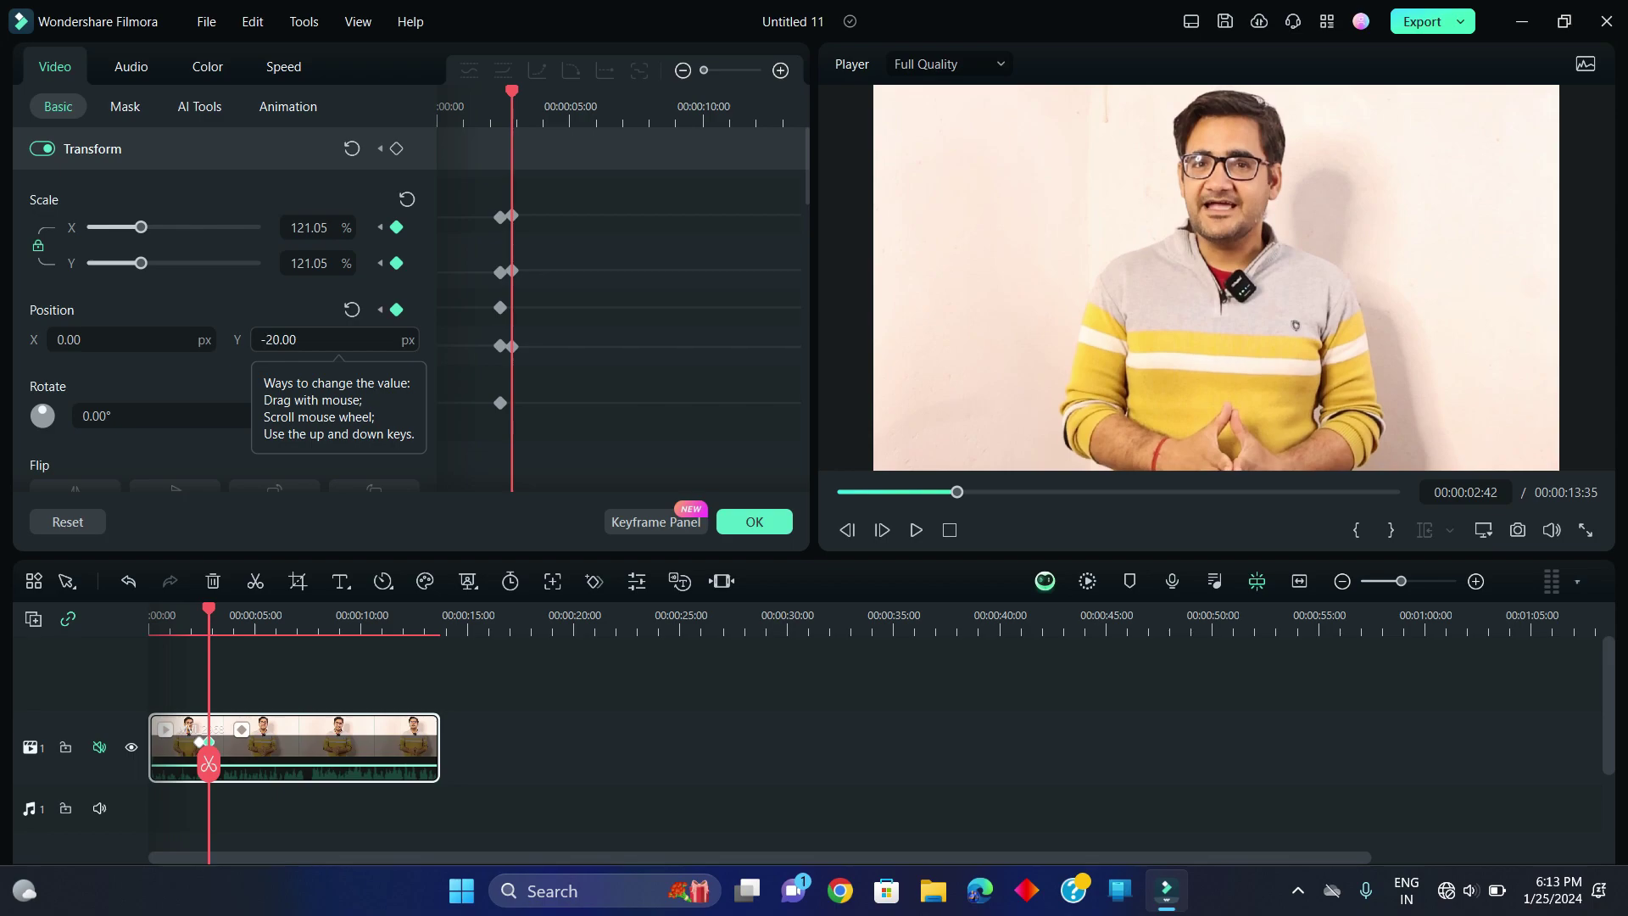
- Lower the clip's Y position to -71.00 px at the zoomed-in keyframe, and add a Transform keyframe at 00:00:08:03 to hold the zoom
{"action": "scroll", "coordinate": [331, 340], "scroll_direction": "down", "scroll_amount": 20}
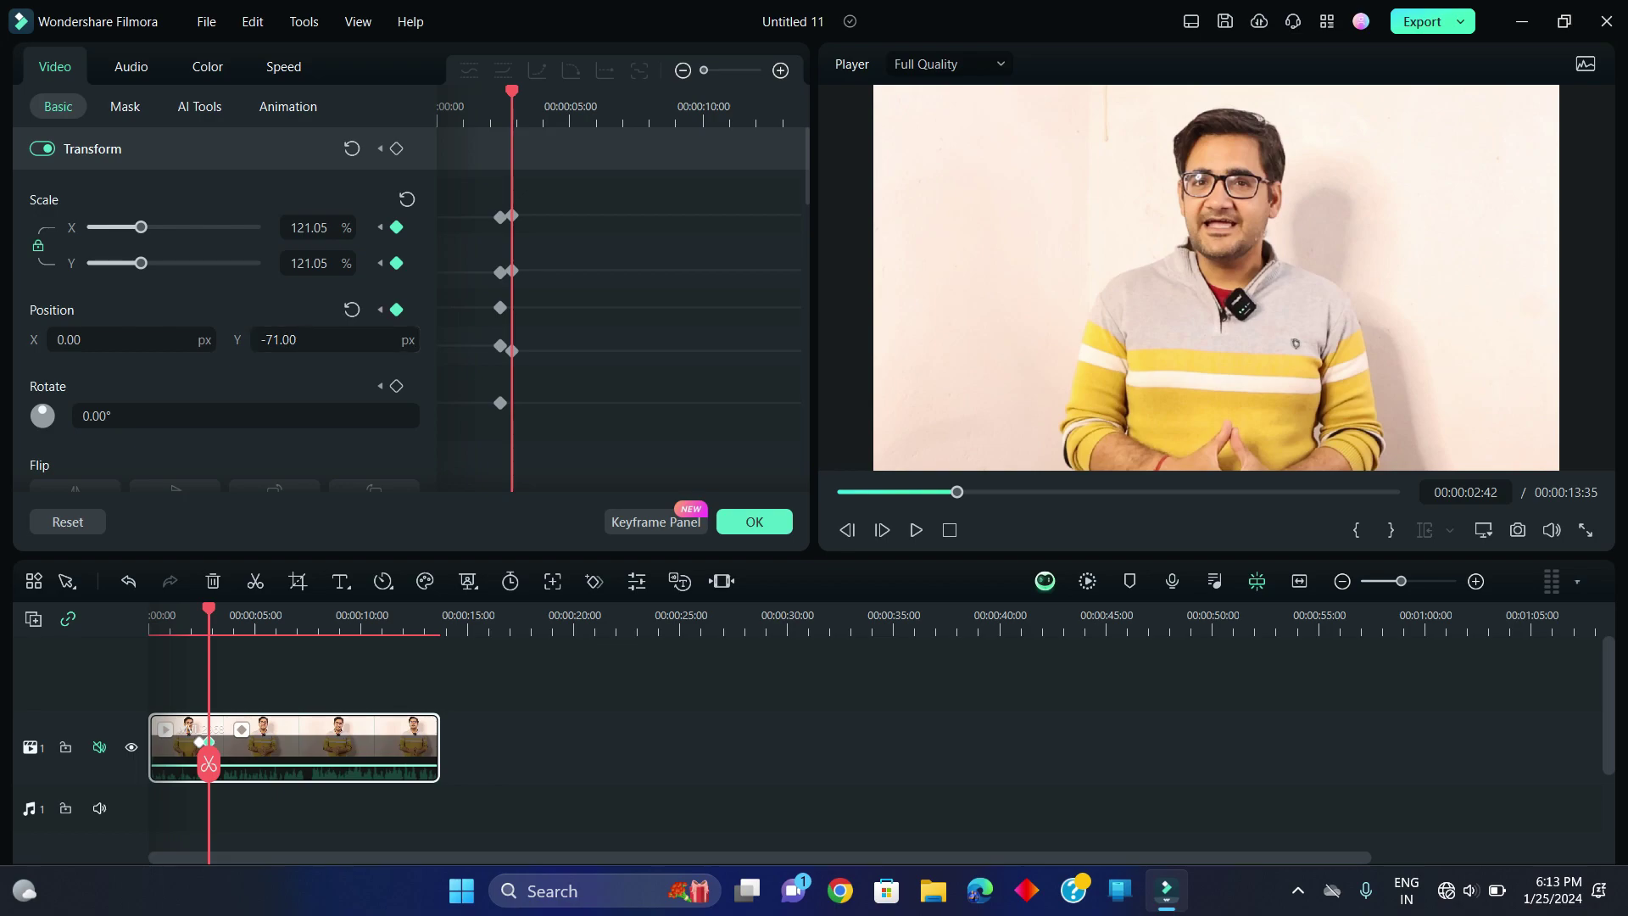
{"action": "left_click_drag", "start_coordinate": [209, 765], "coordinate": [320, 755]}
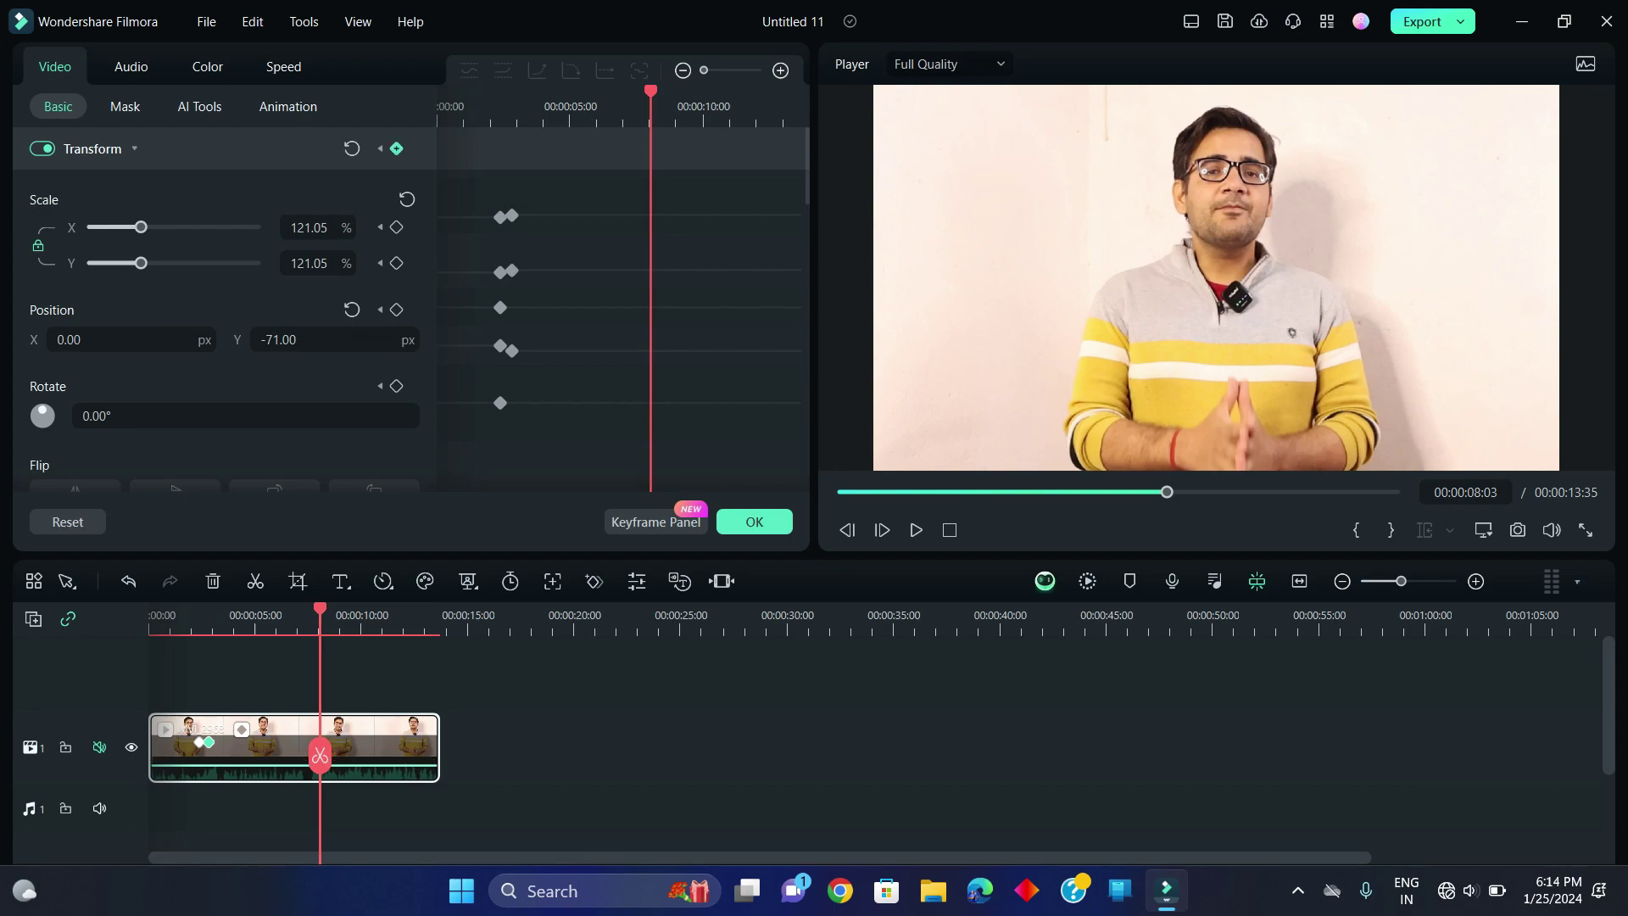
{"action": "left_click", "coordinate": [396, 149]}
- Add a Transform keyframe at 00:00:08:28, reset the Transform values there to defaults for the zoom-out, and accept the changes
{"action": "left_click_drag", "start_coordinate": [320, 755], "coordinate": [330, 754]}
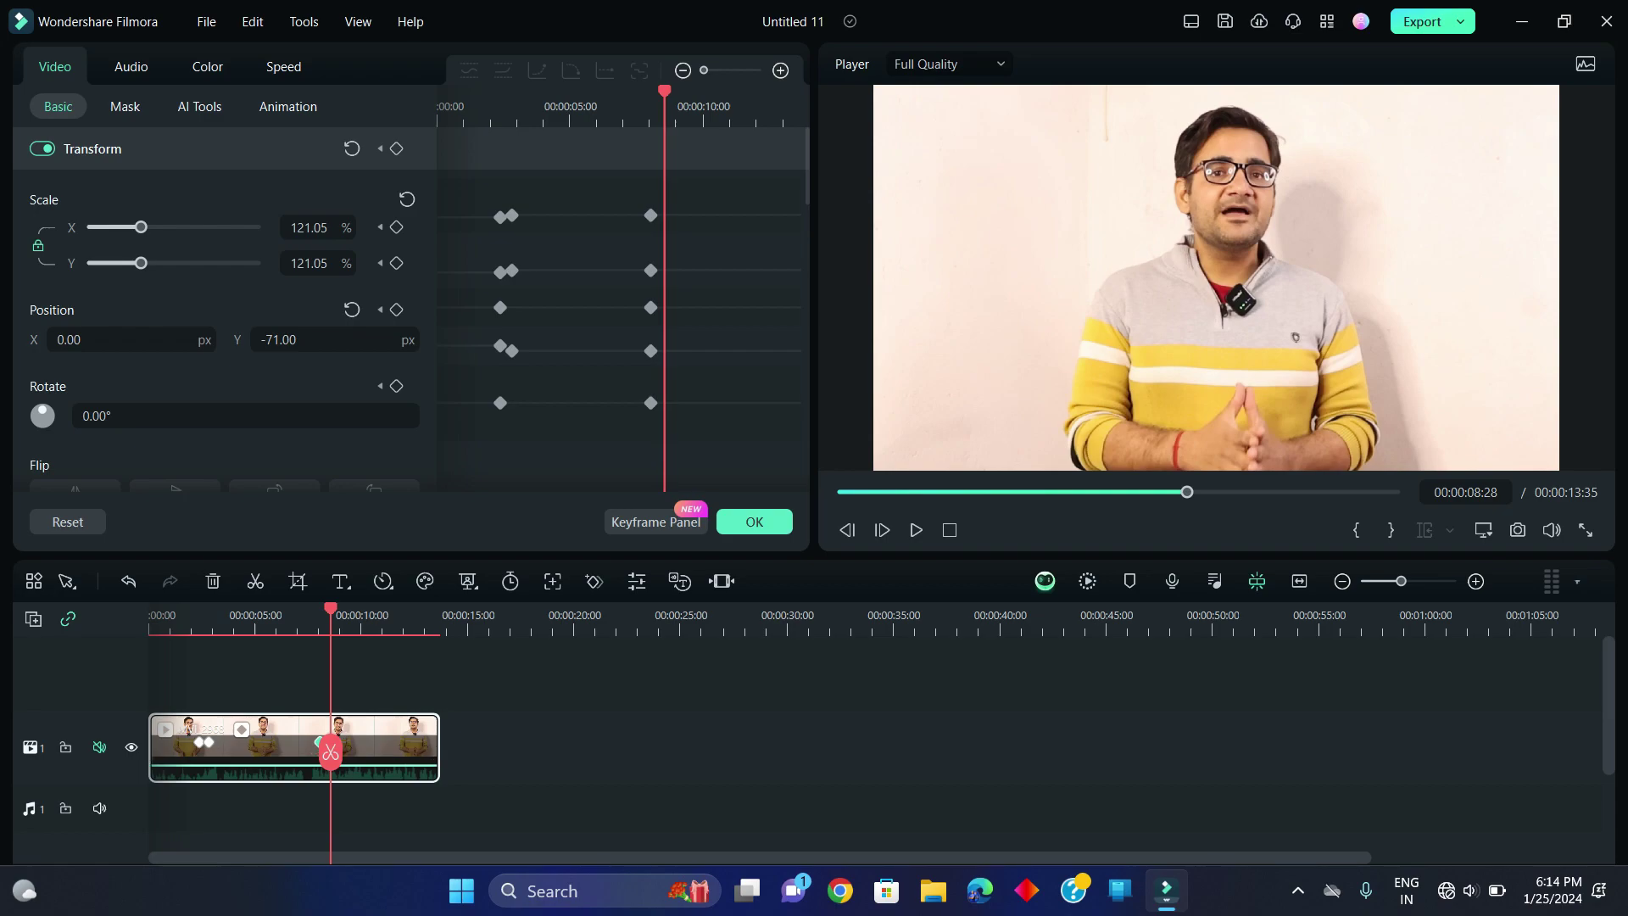
{"action": "left_click", "coordinate": [396, 149]}
{"action": "left_click", "coordinate": [351, 148]}
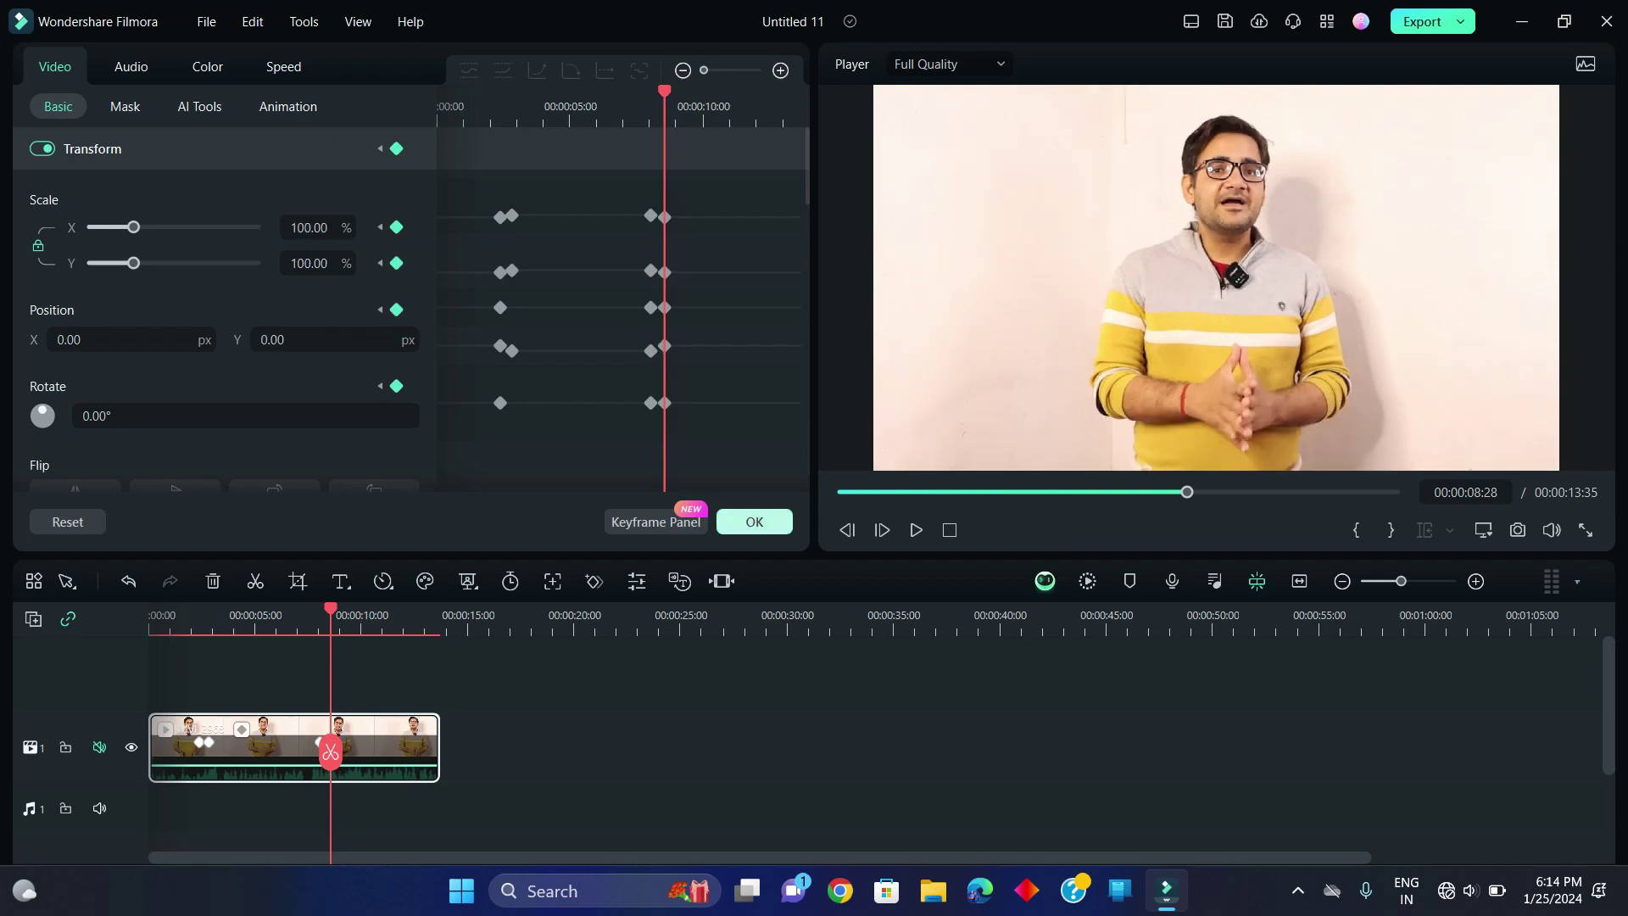
{"action": "left_click", "coordinate": [754, 522]}
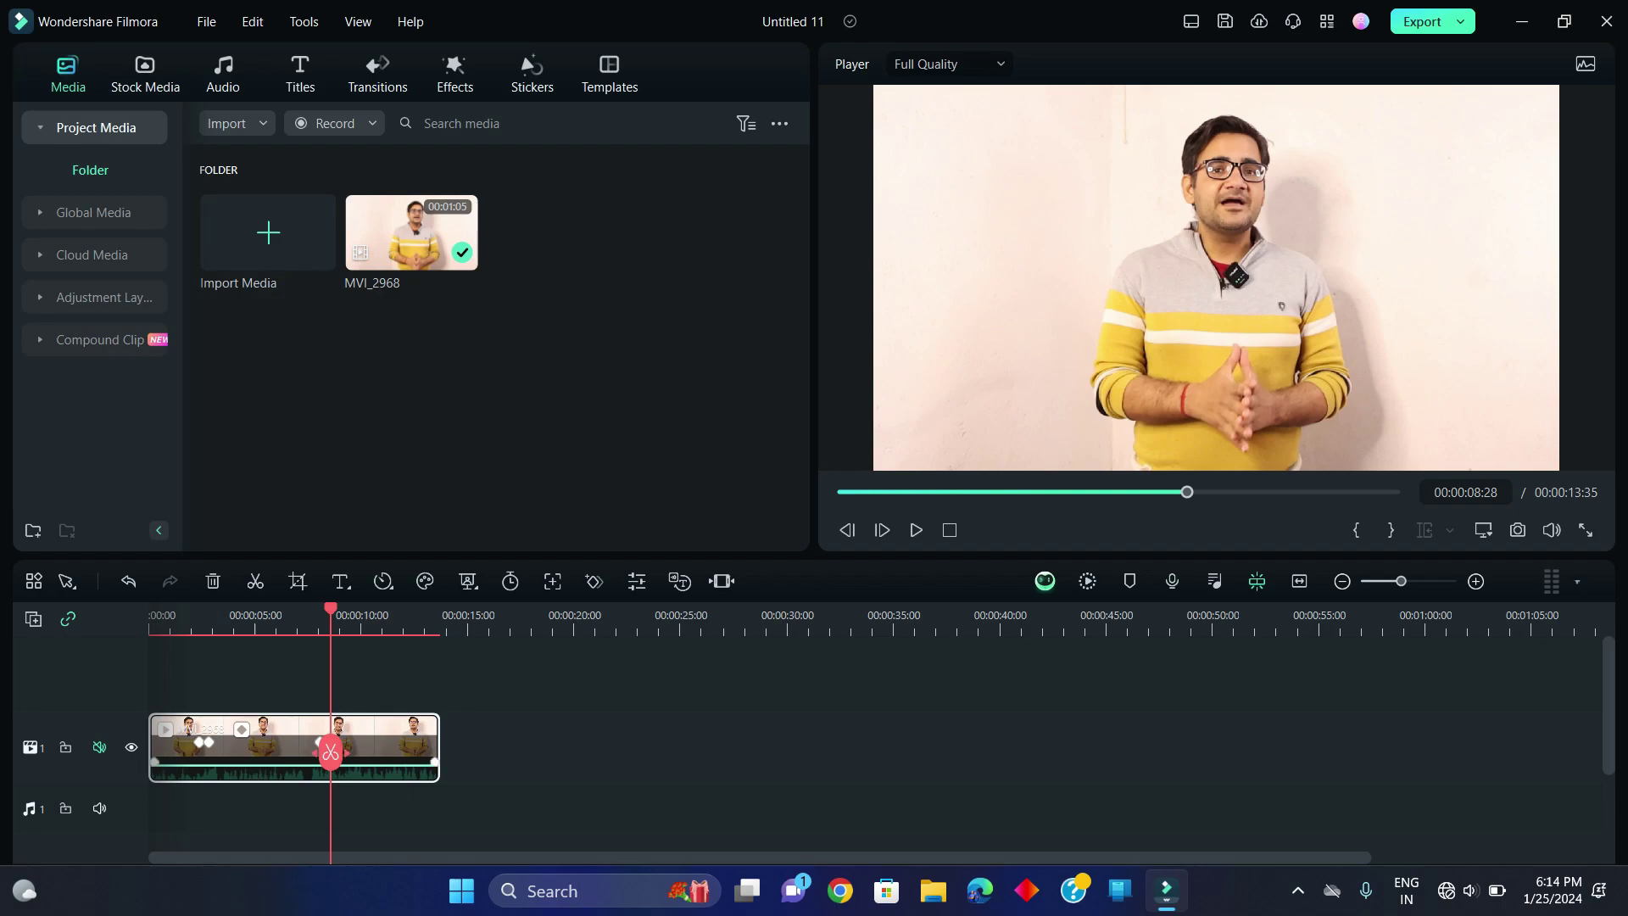
- Play the timeline from the start to review the zoom, and play through the section with the screenshot overlay
{"action": "key", "text": "Home"}
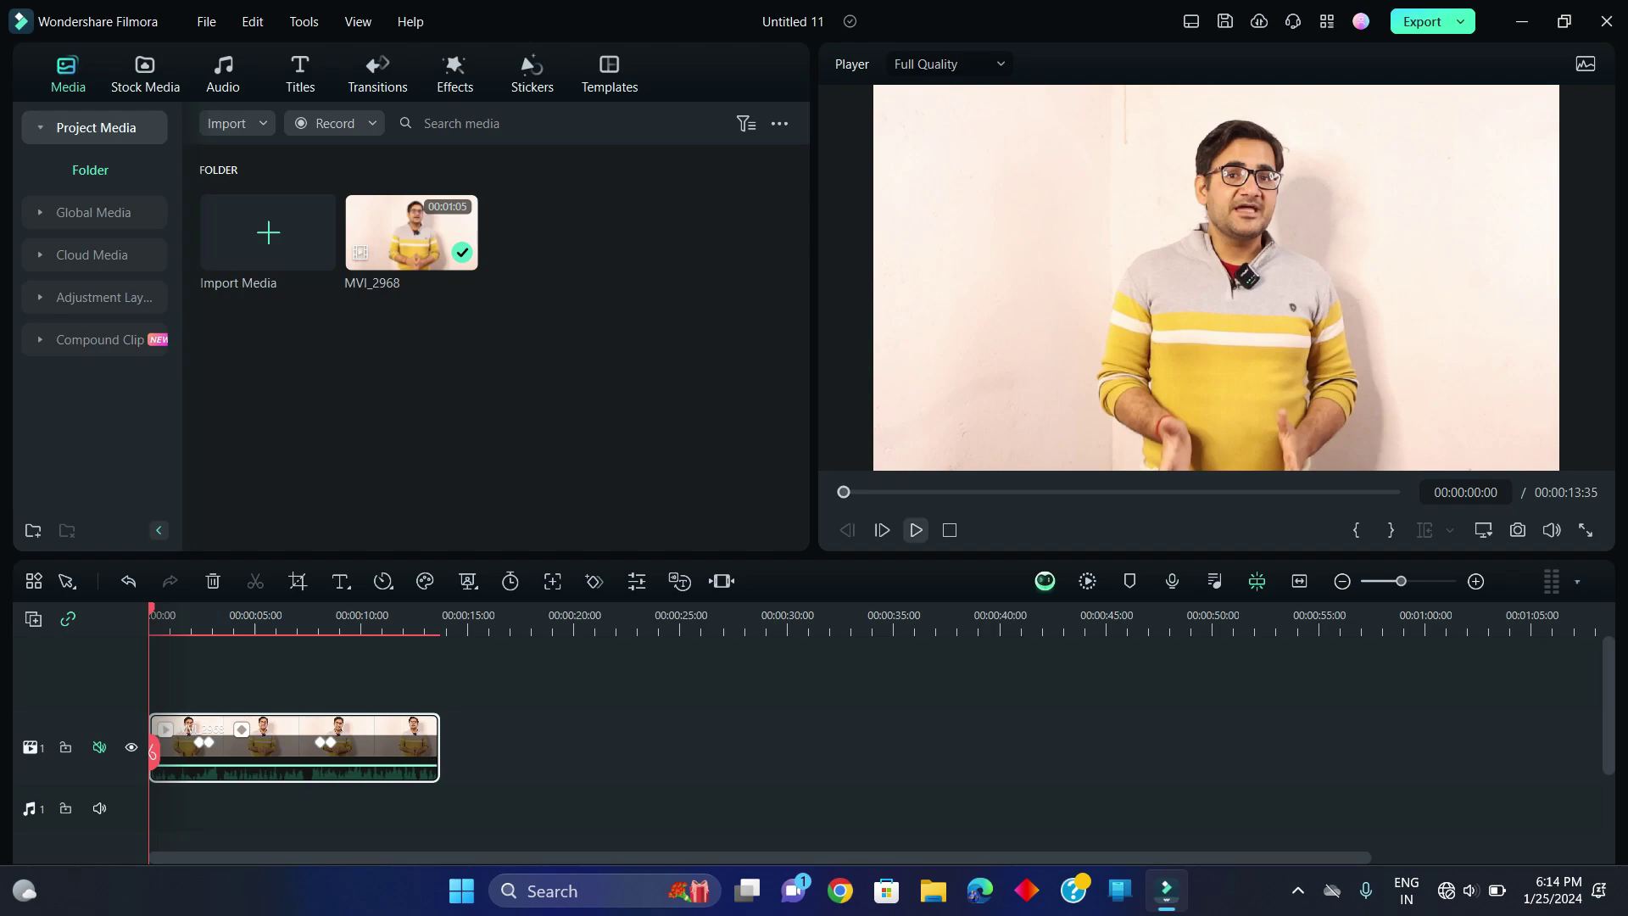
{"action": "key", "text": "space"}
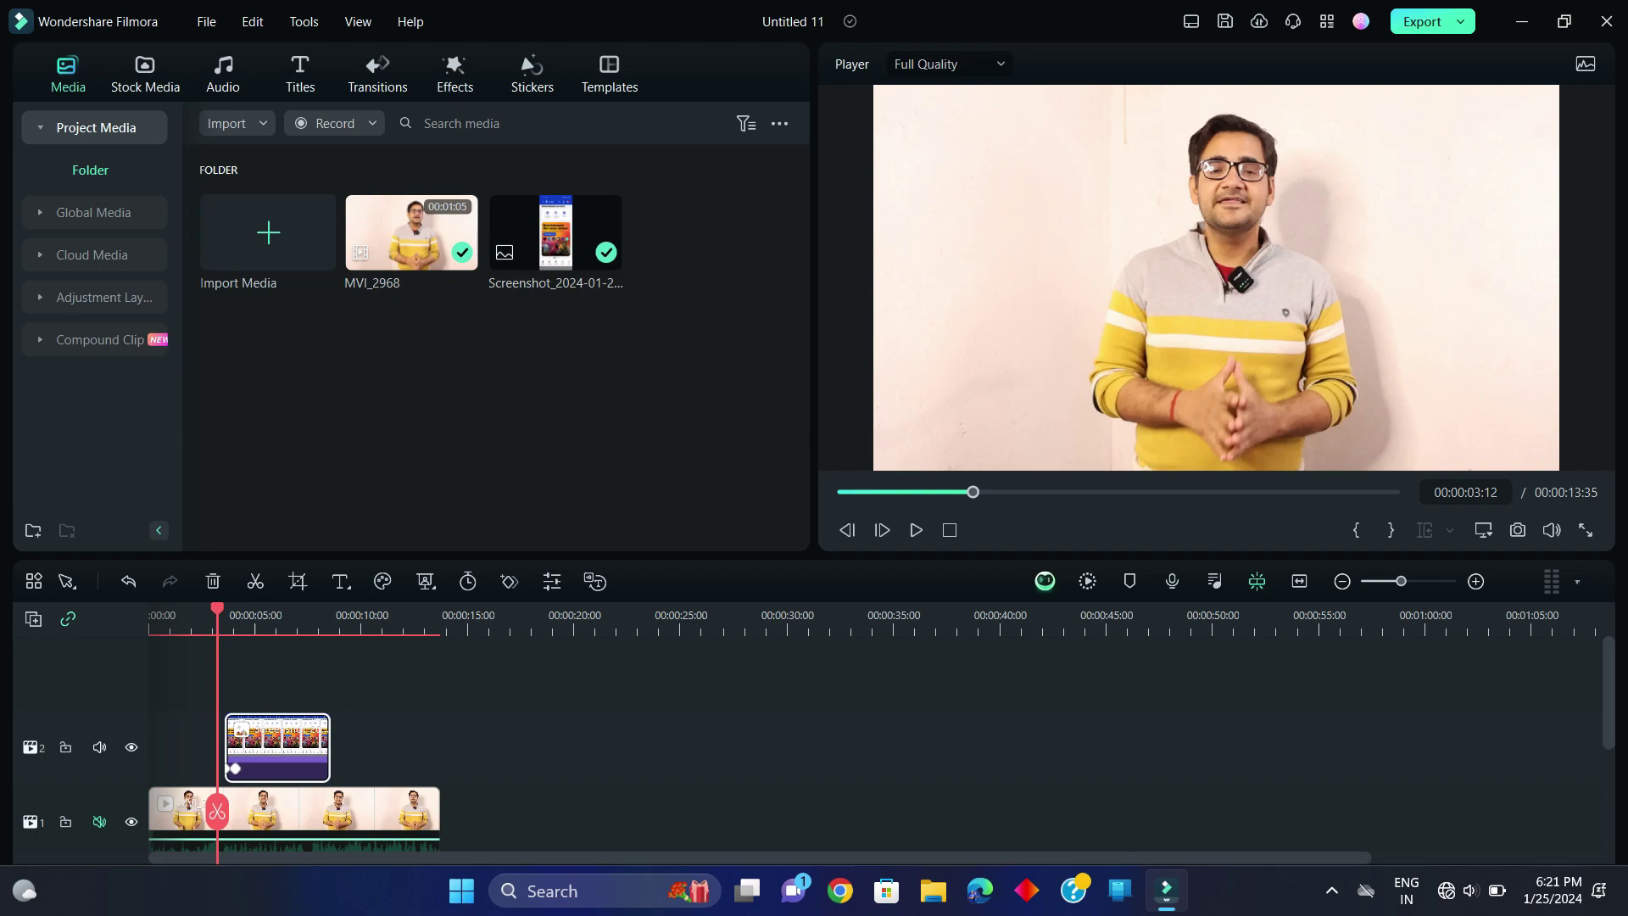
{"action": "key", "text": "space"}
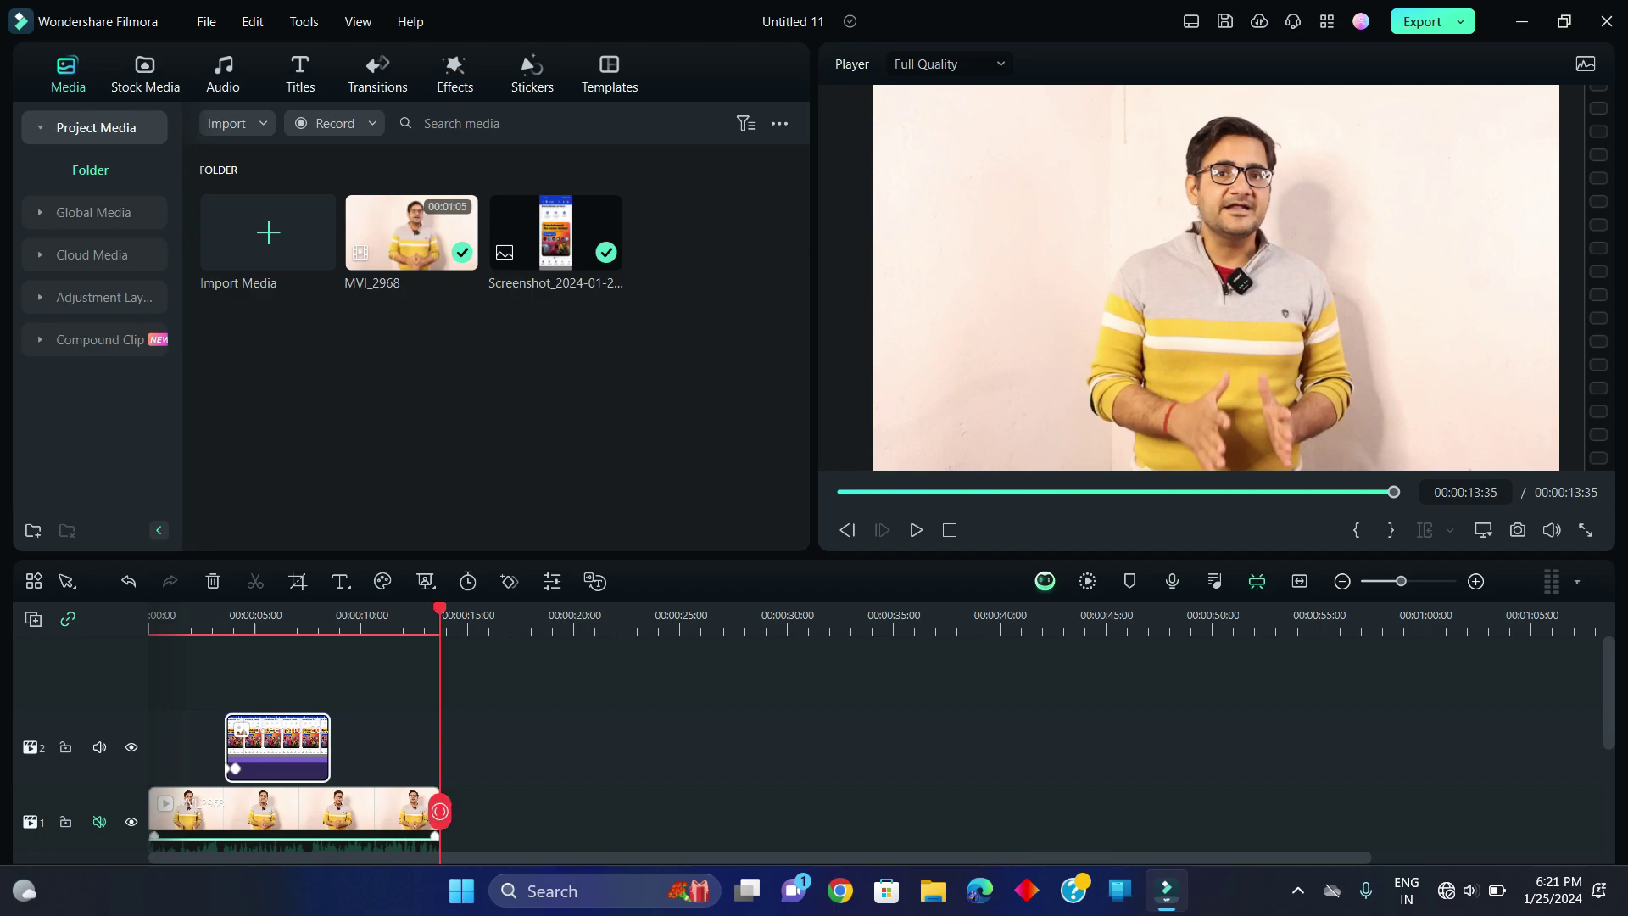
- Add a Transform keyframe to the talking-head clip at 00:00:03:14, just before the screenshot overlay begins
{"action": "left_click_drag", "start_coordinate": [439, 812], "coordinate": [192, 799]}
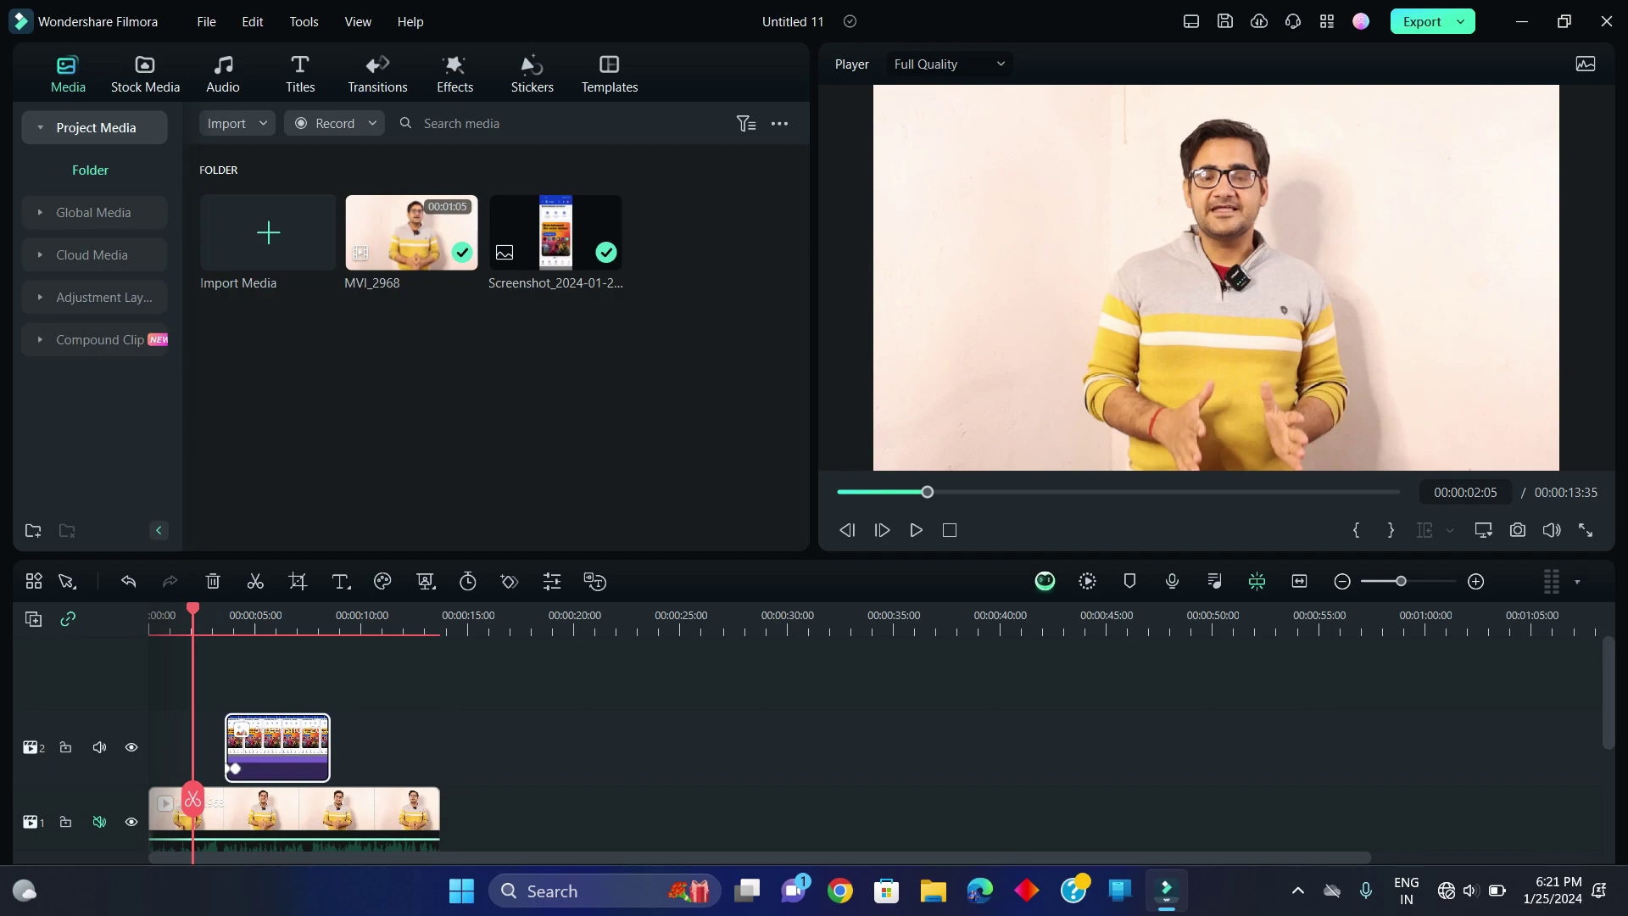
{"action": "left_click_drag", "start_coordinate": [192, 798], "coordinate": [218, 795]}
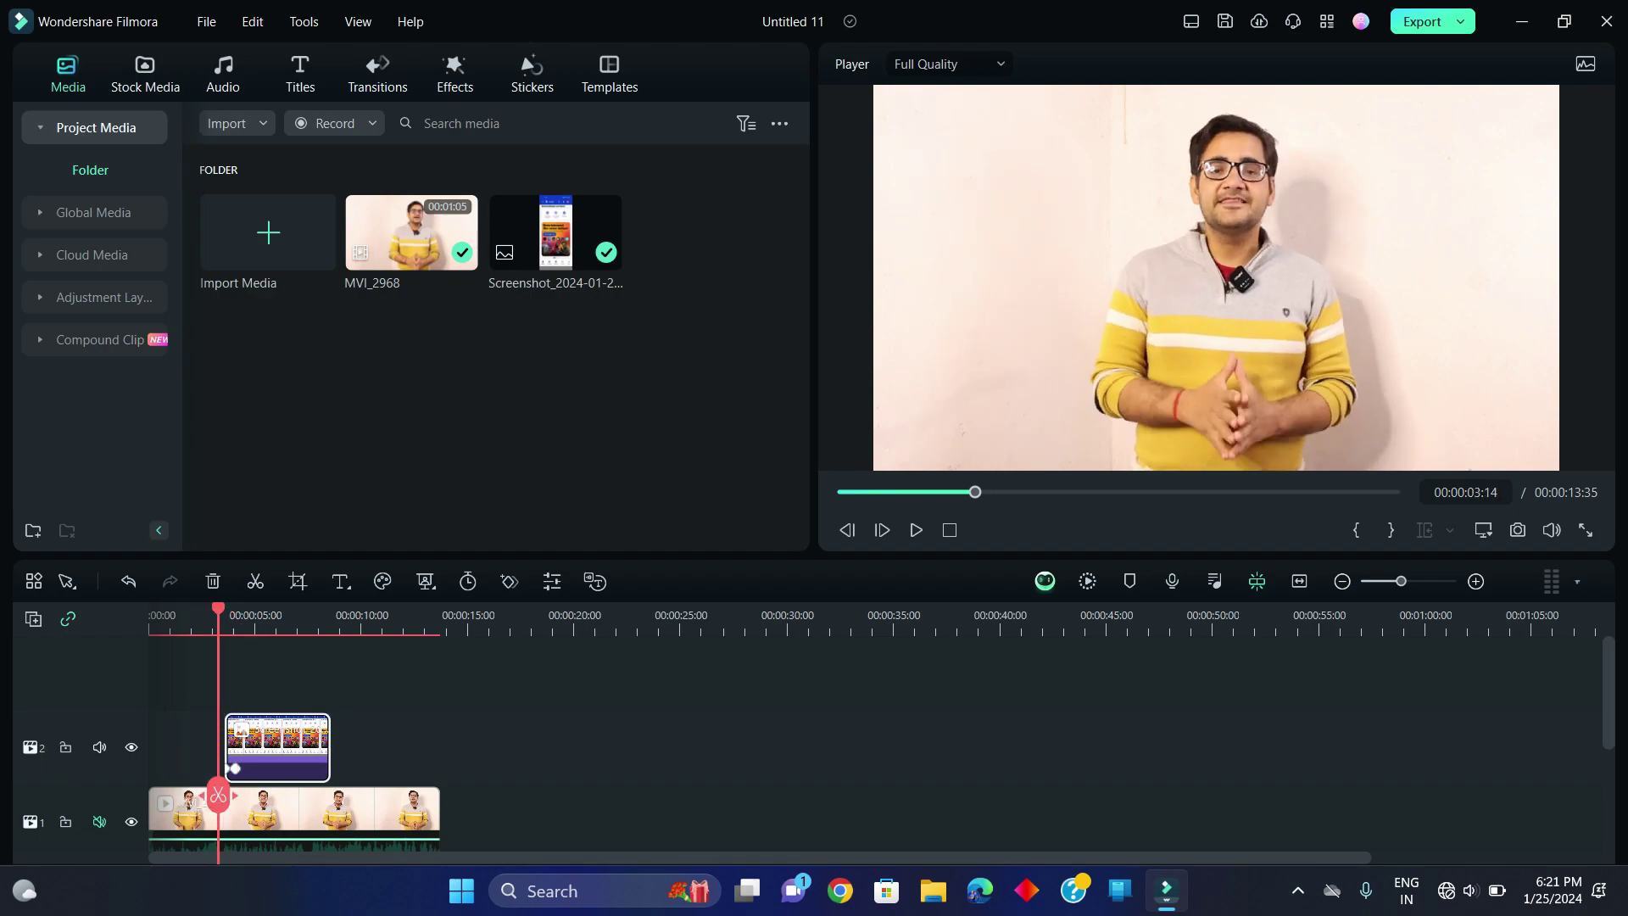
{"action": "left_click", "coordinate": [218, 801]}
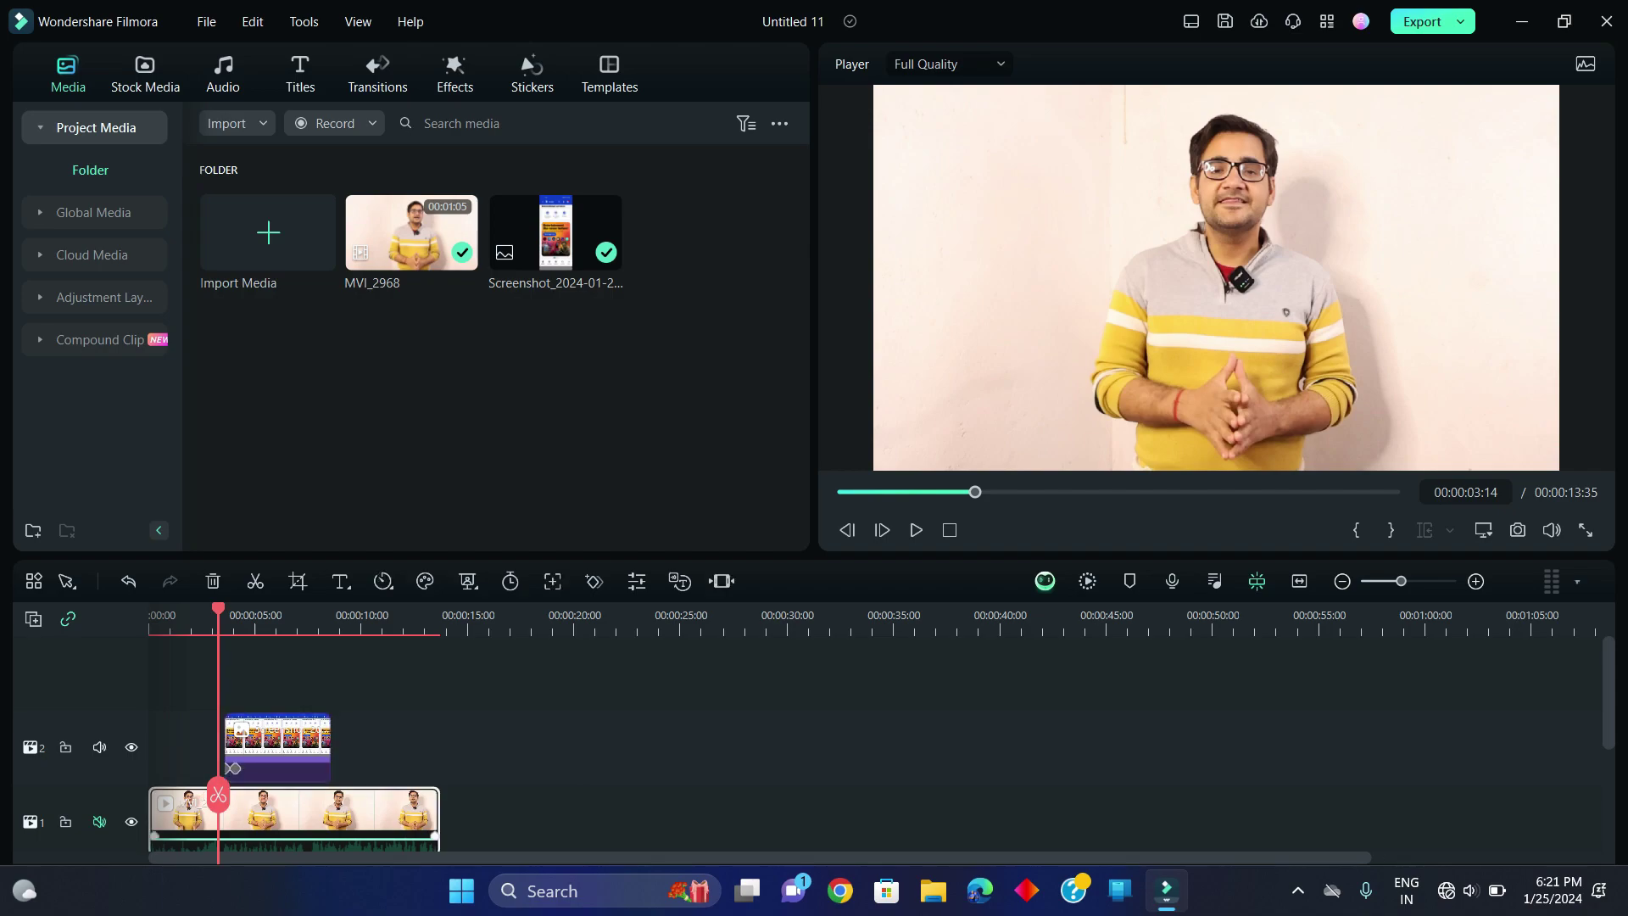
{"action": "double_click", "coordinate": [218, 801]}
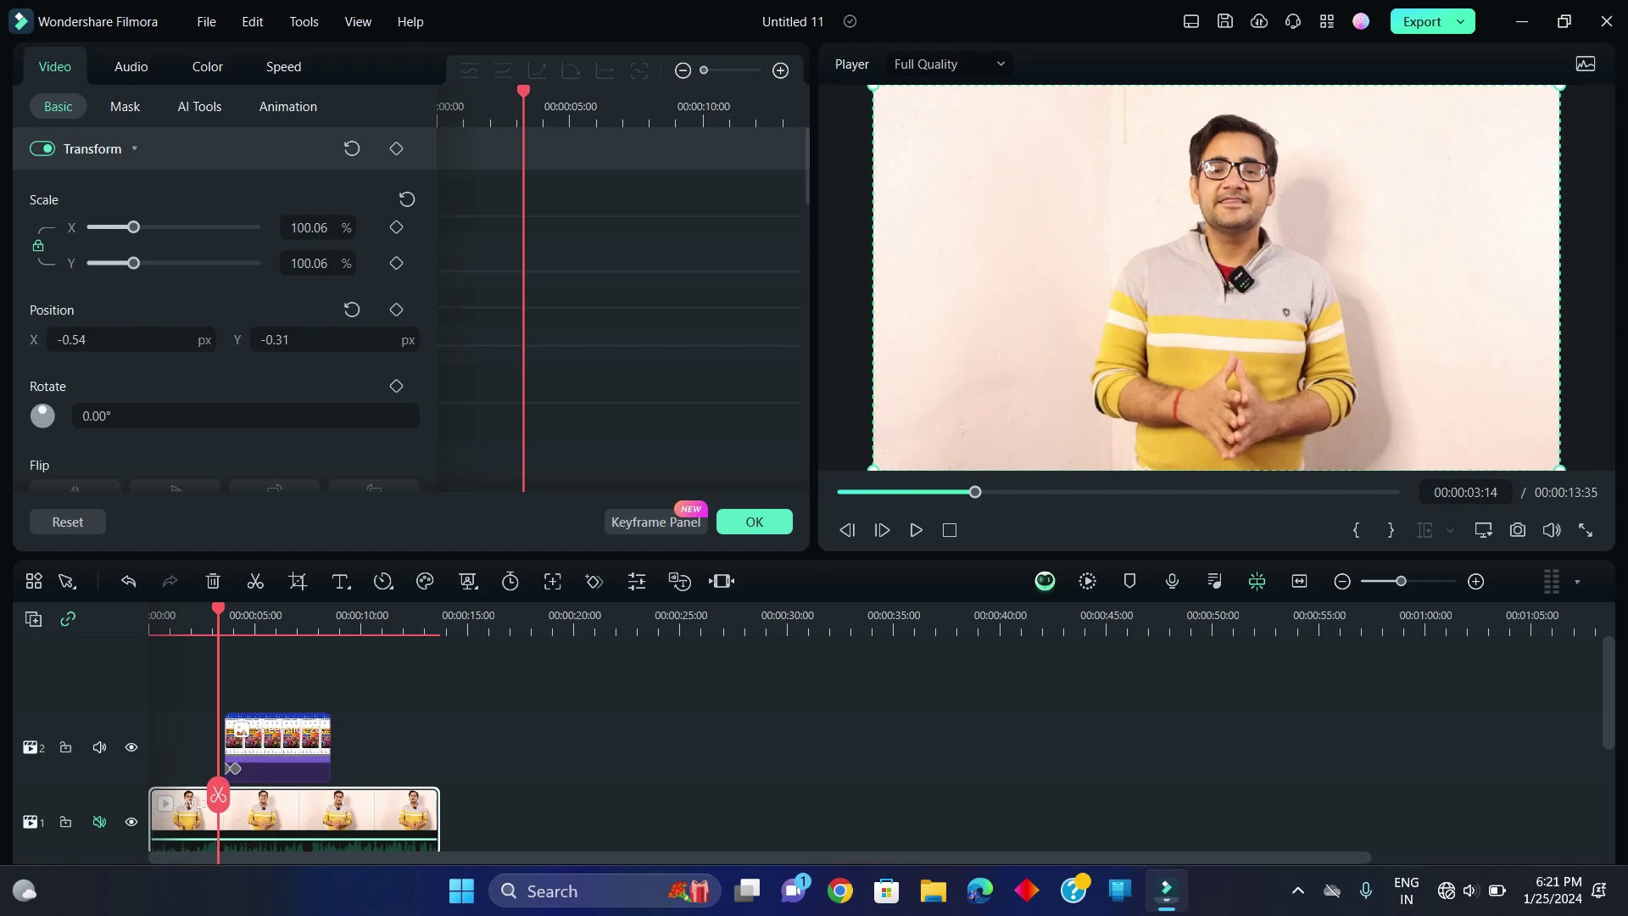
{"action": "left_click", "coordinate": [397, 148]}
{"action": "left_click", "coordinate": [396, 149]}
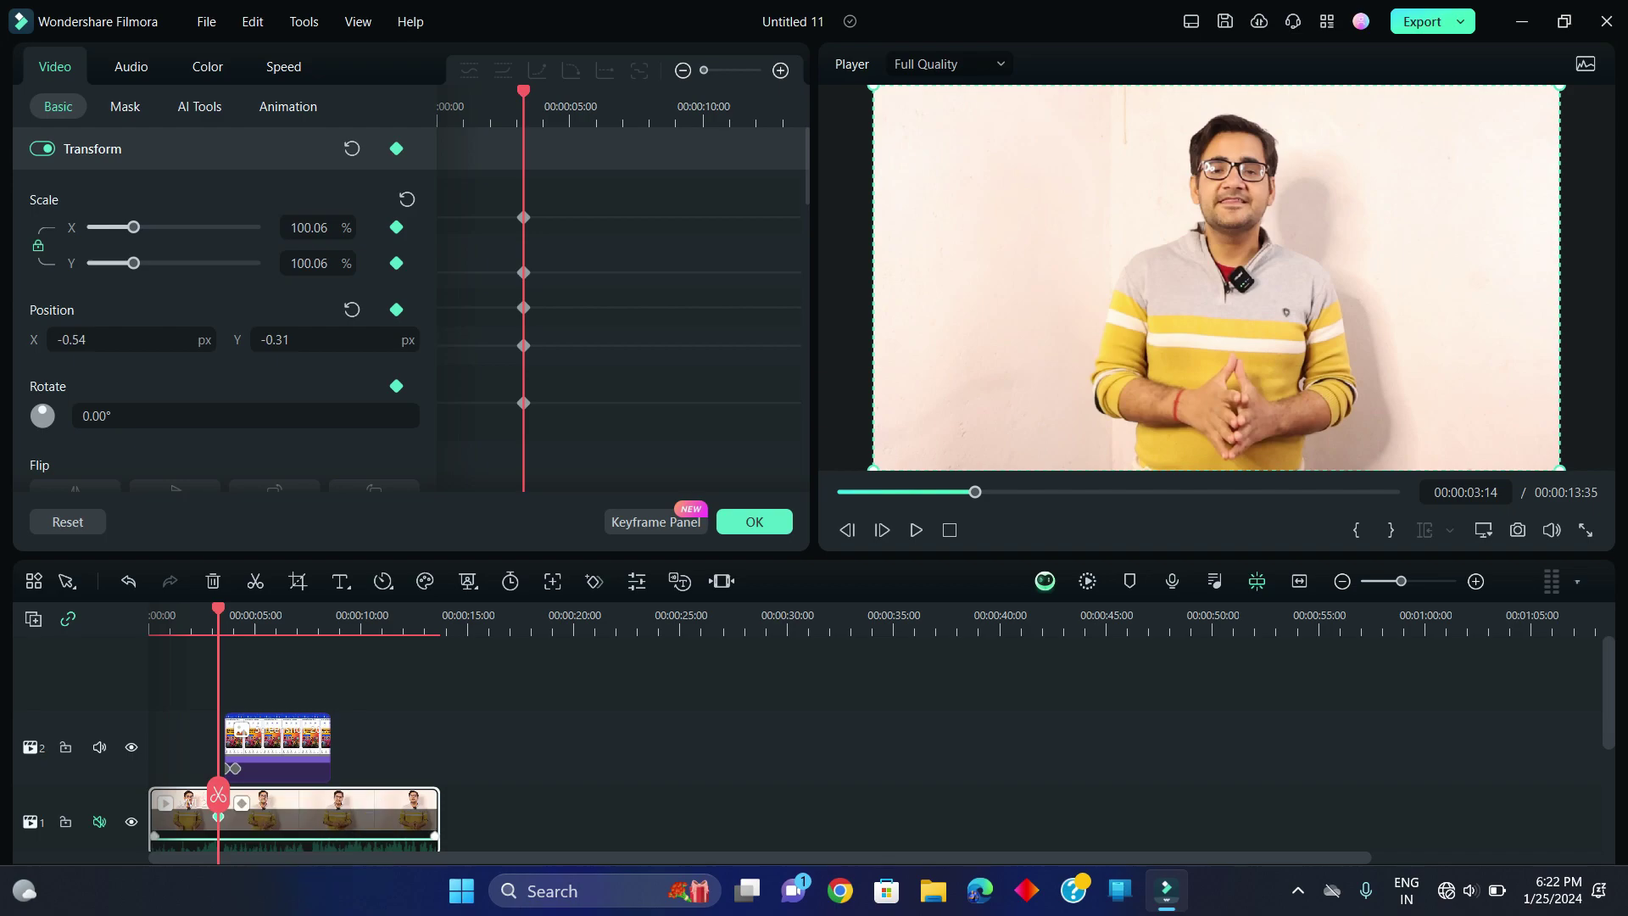
- At 00:00:03:34, set the talking-head clip's scale to 121.05%
{"action": "left_click_drag", "start_coordinate": [218, 795], "coordinate": [273, 795]}
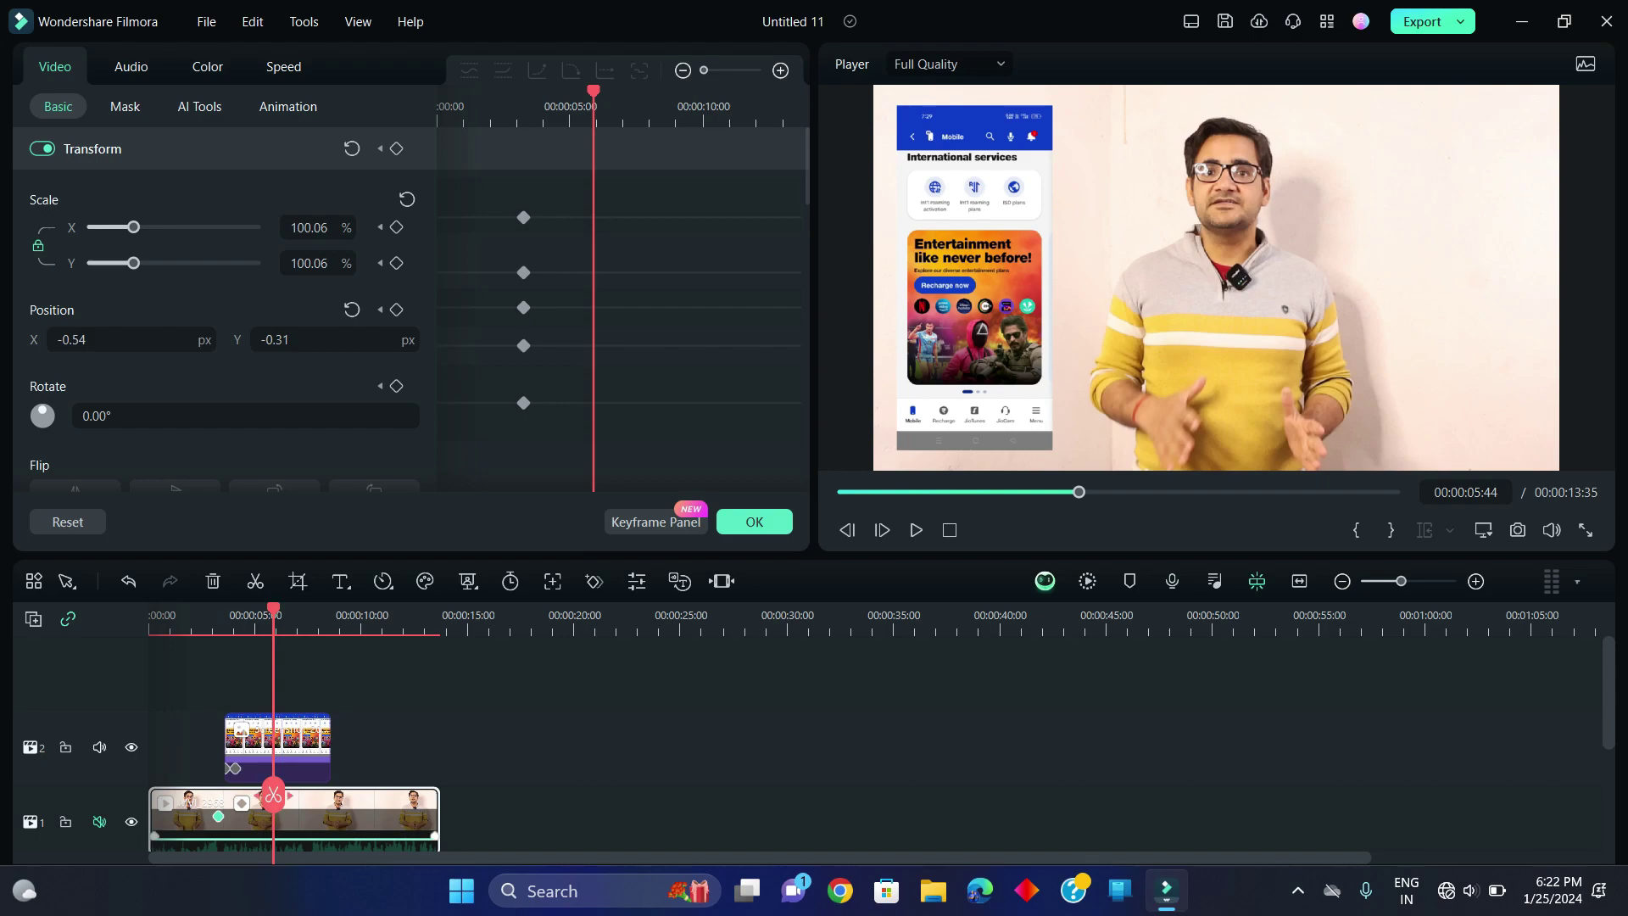
{"action": "left_click_drag", "start_coordinate": [273, 795], "coordinate": [226, 805]}
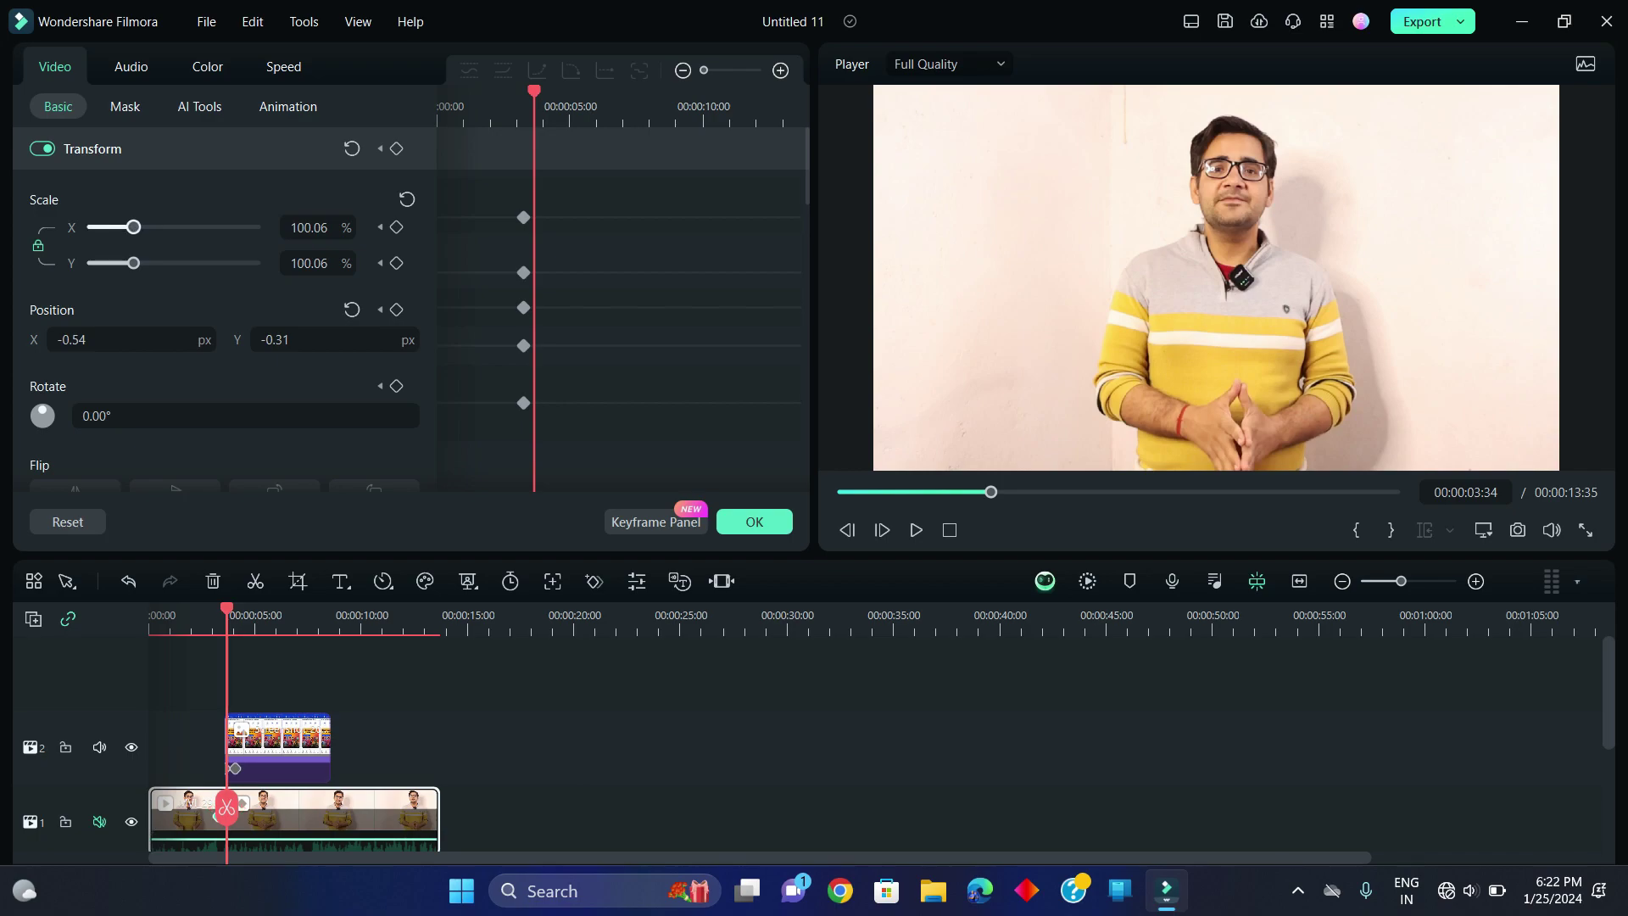
{"action": "left_click_drag", "start_coordinate": [133, 227], "coordinate": [141, 227]}
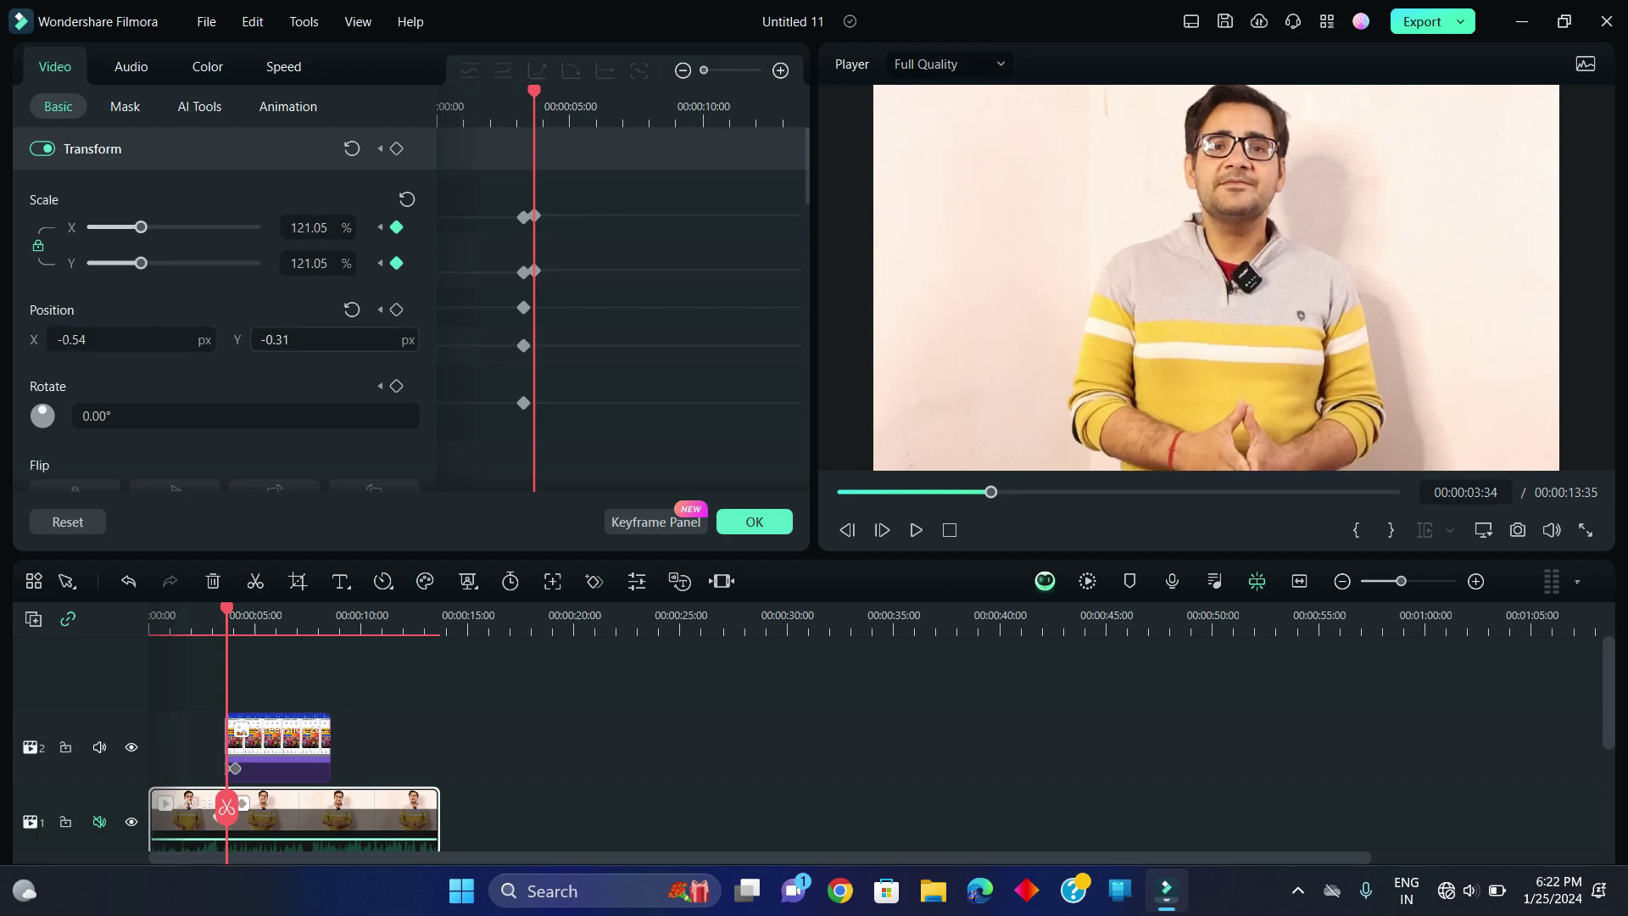
- Shift the zoomed clip at 00:00:03:34 to position X 186.46 px and Y -64.31 px, making room beside the presenter
{"action": "double_click", "coordinate": [282, 340]}
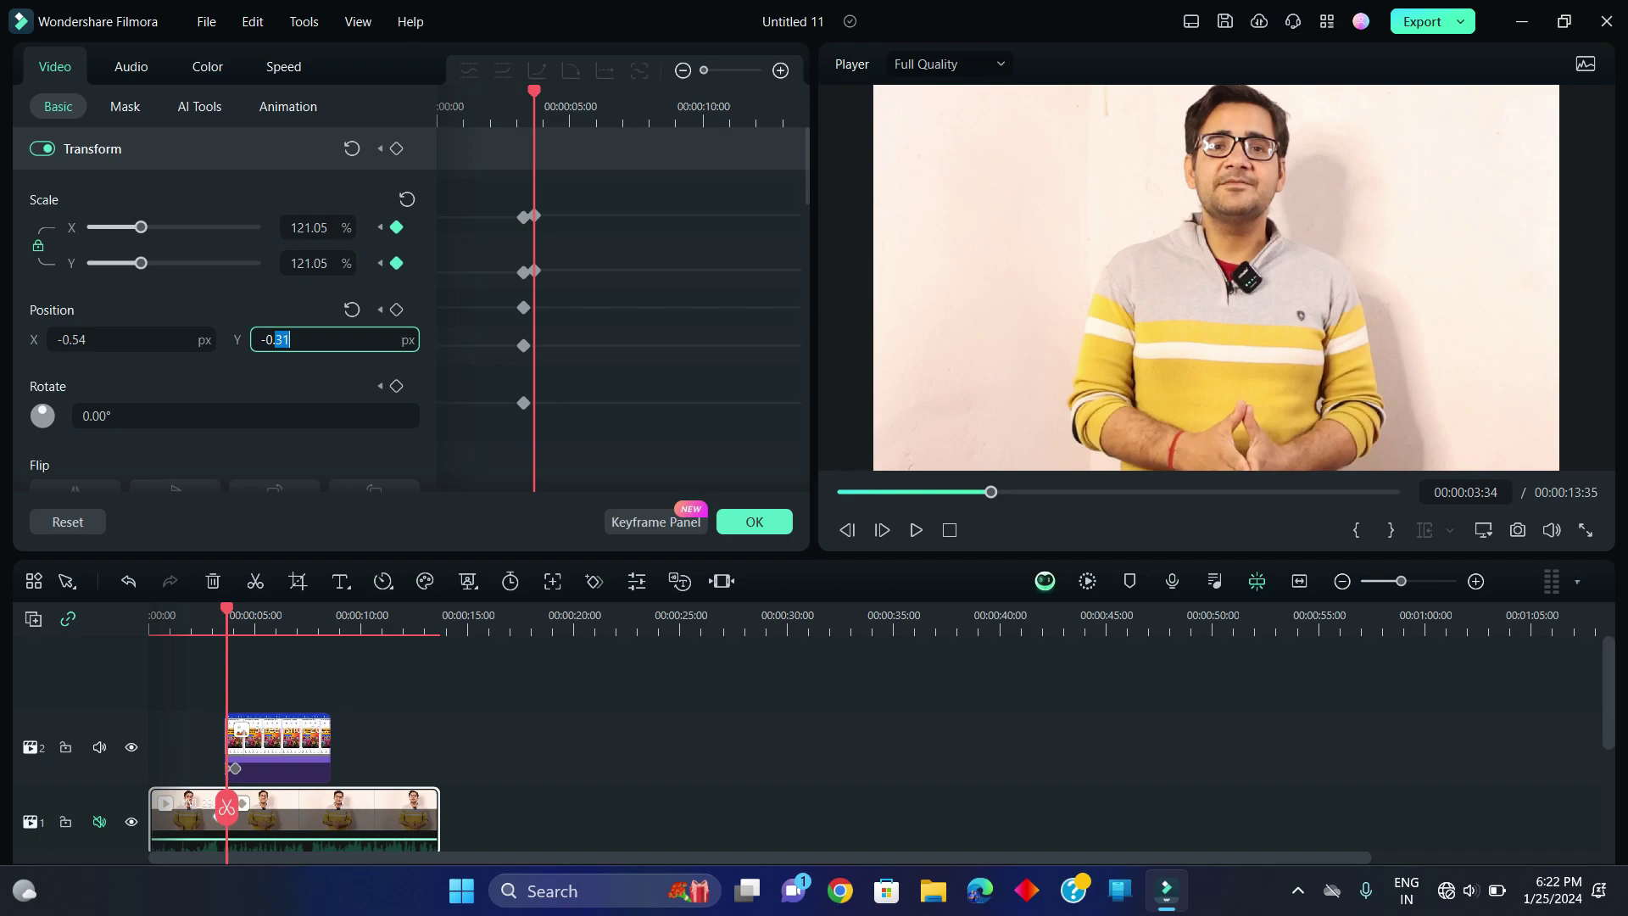
{"action": "type", "text": "30.31"}
{"action": "key", "text": "Return"}
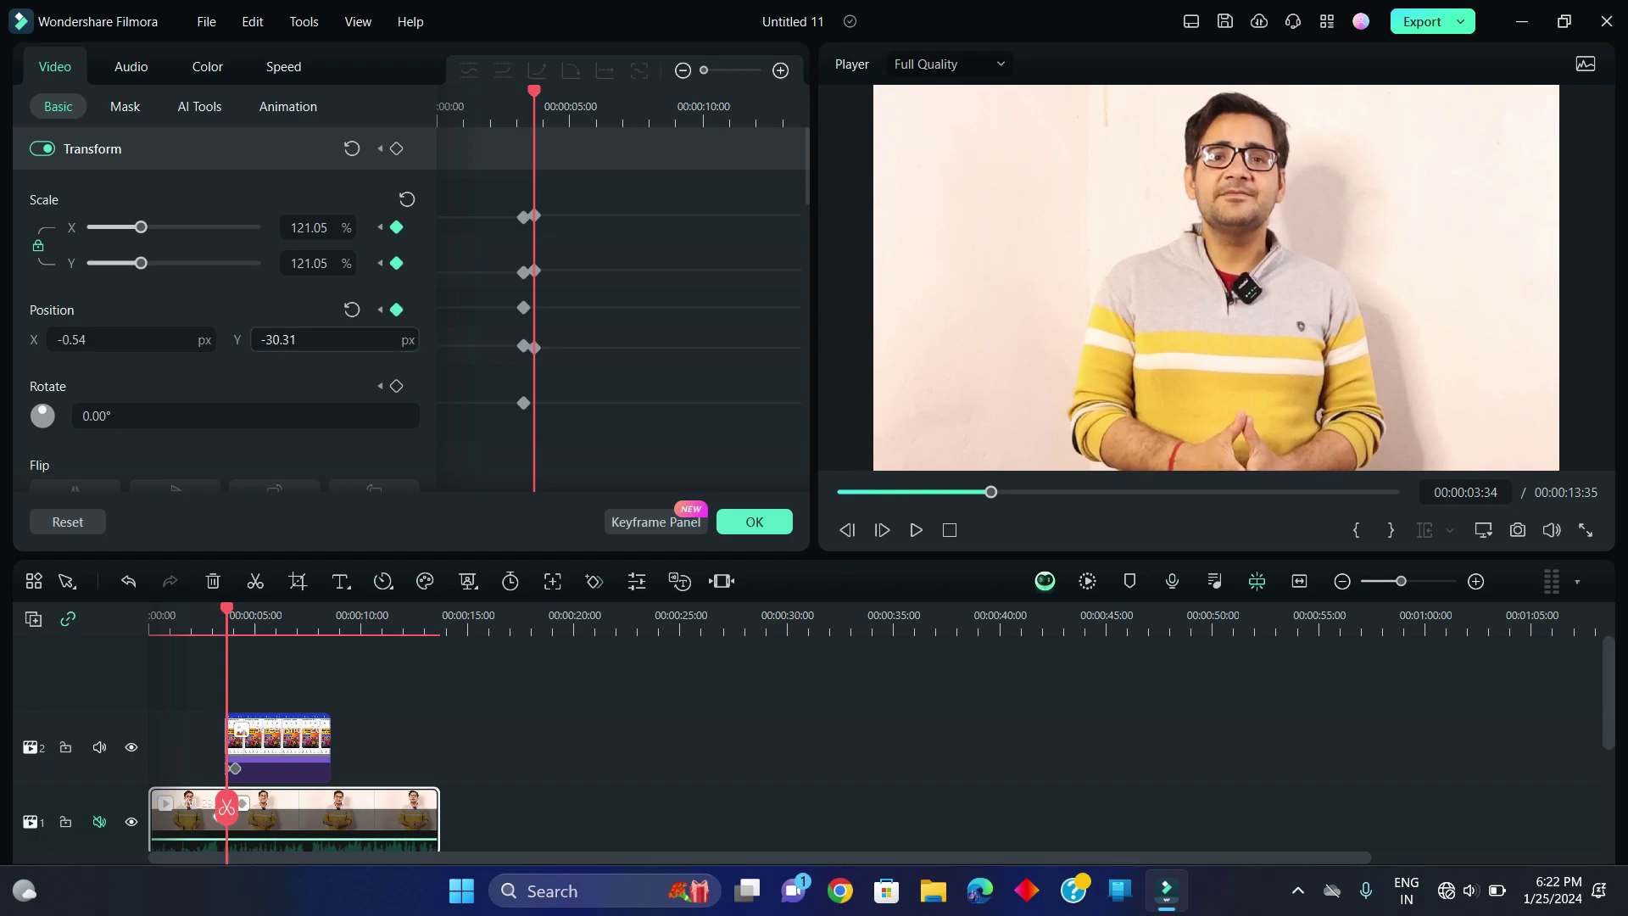
{"action": "left_click_drag", "start_coordinate": [251, 339], "coordinate": [222, 339]}
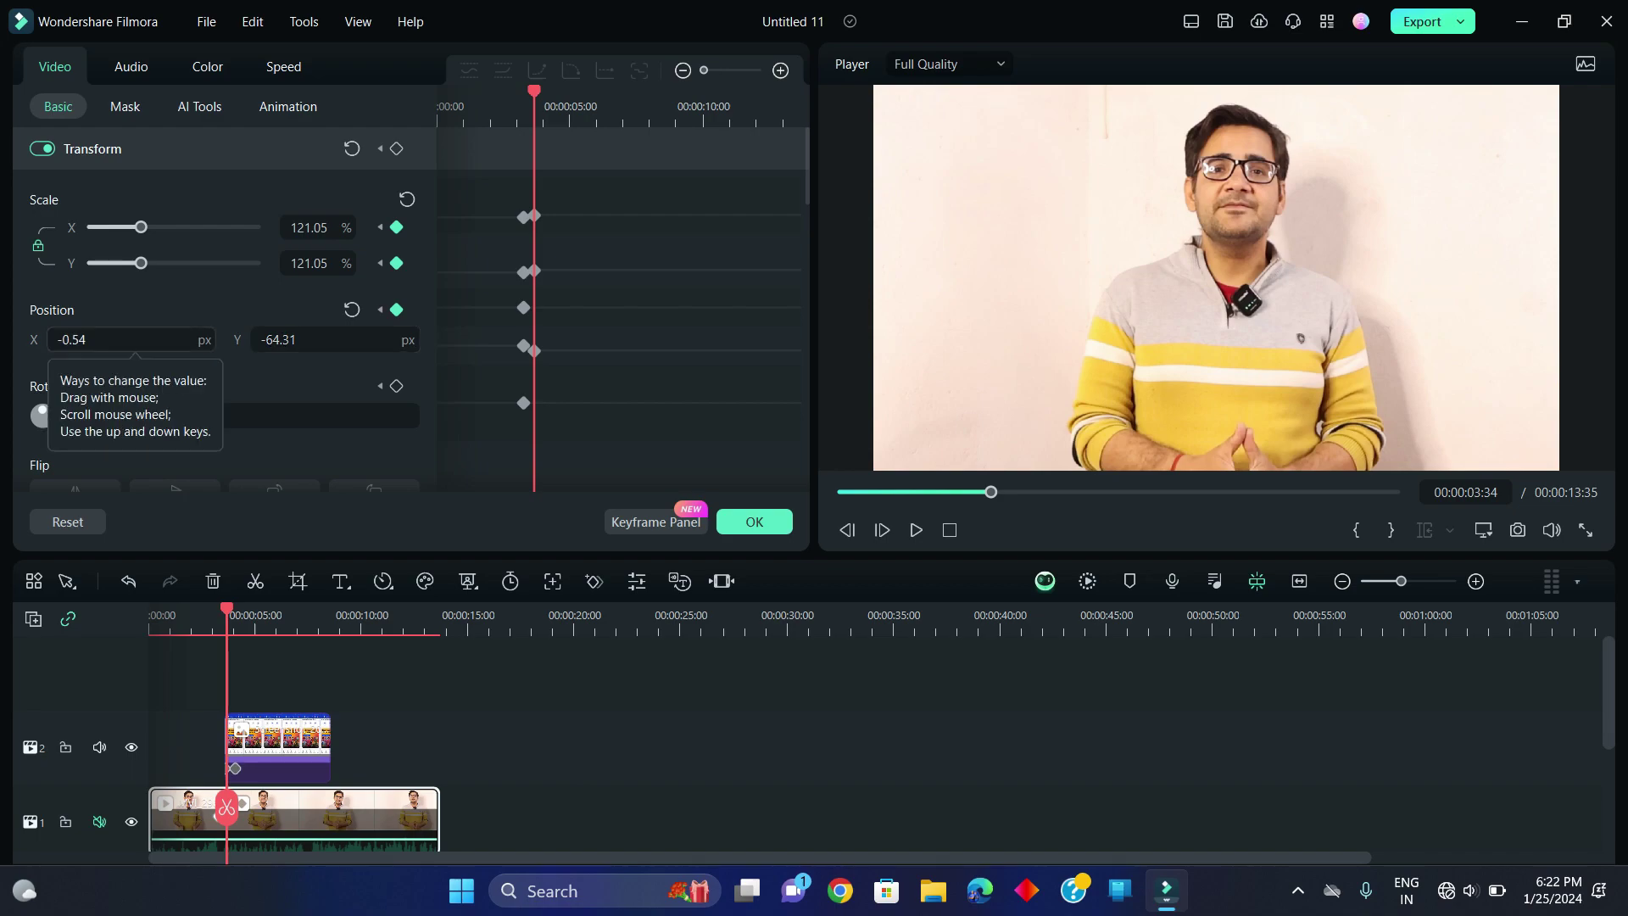
{"action": "left_click_drag", "start_coordinate": [134, 339], "coordinate": [282, 339]}
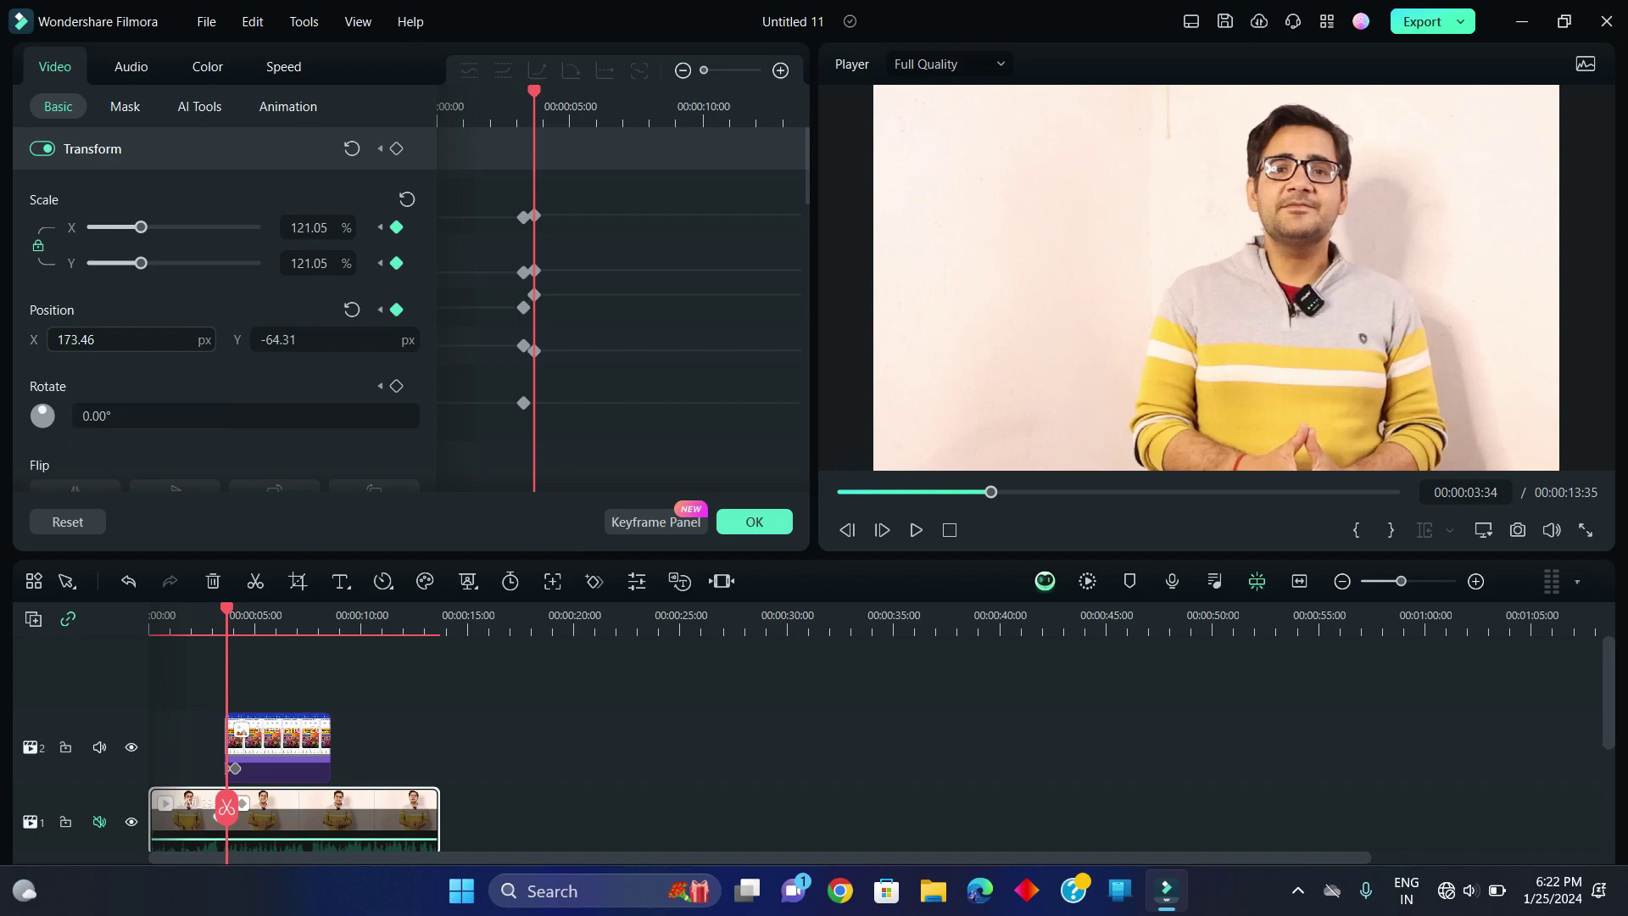
{"action": "left_click_drag", "start_coordinate": [134, 339], "coordinate": [145, 339]}
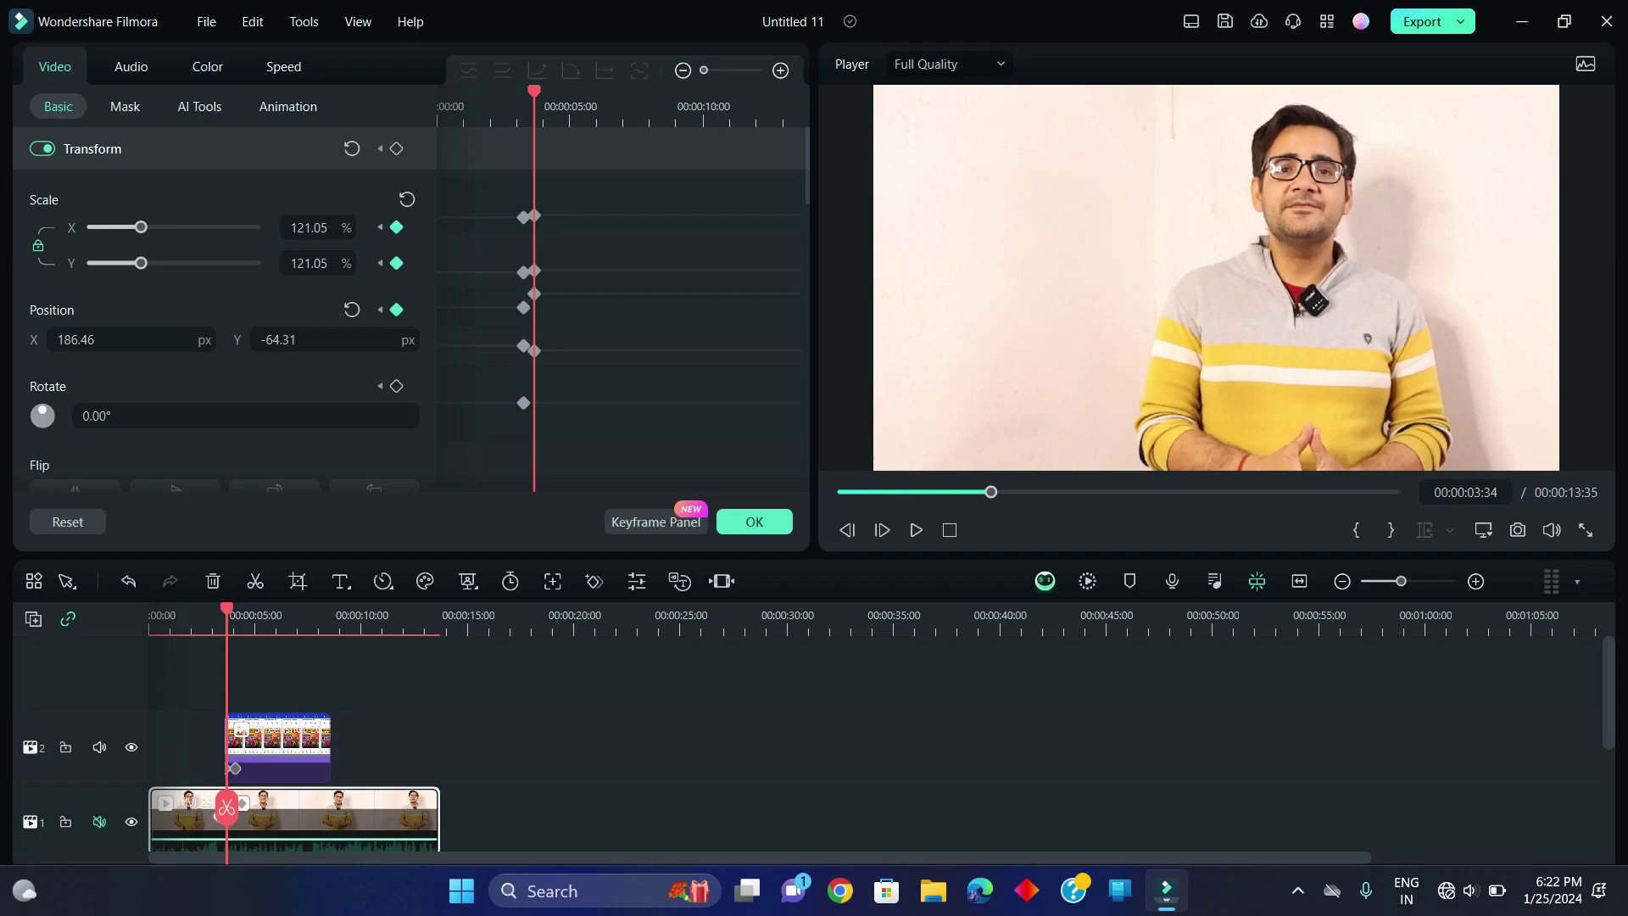
- Add a Transform keyframe at 00:00:08:03, reset the clip's Transform values to defaults at 00:00:08:23, and accept the changes
{"action": "left_click_drag", "start_coordinate": [227, 807], "coordinate": [320, 803]}
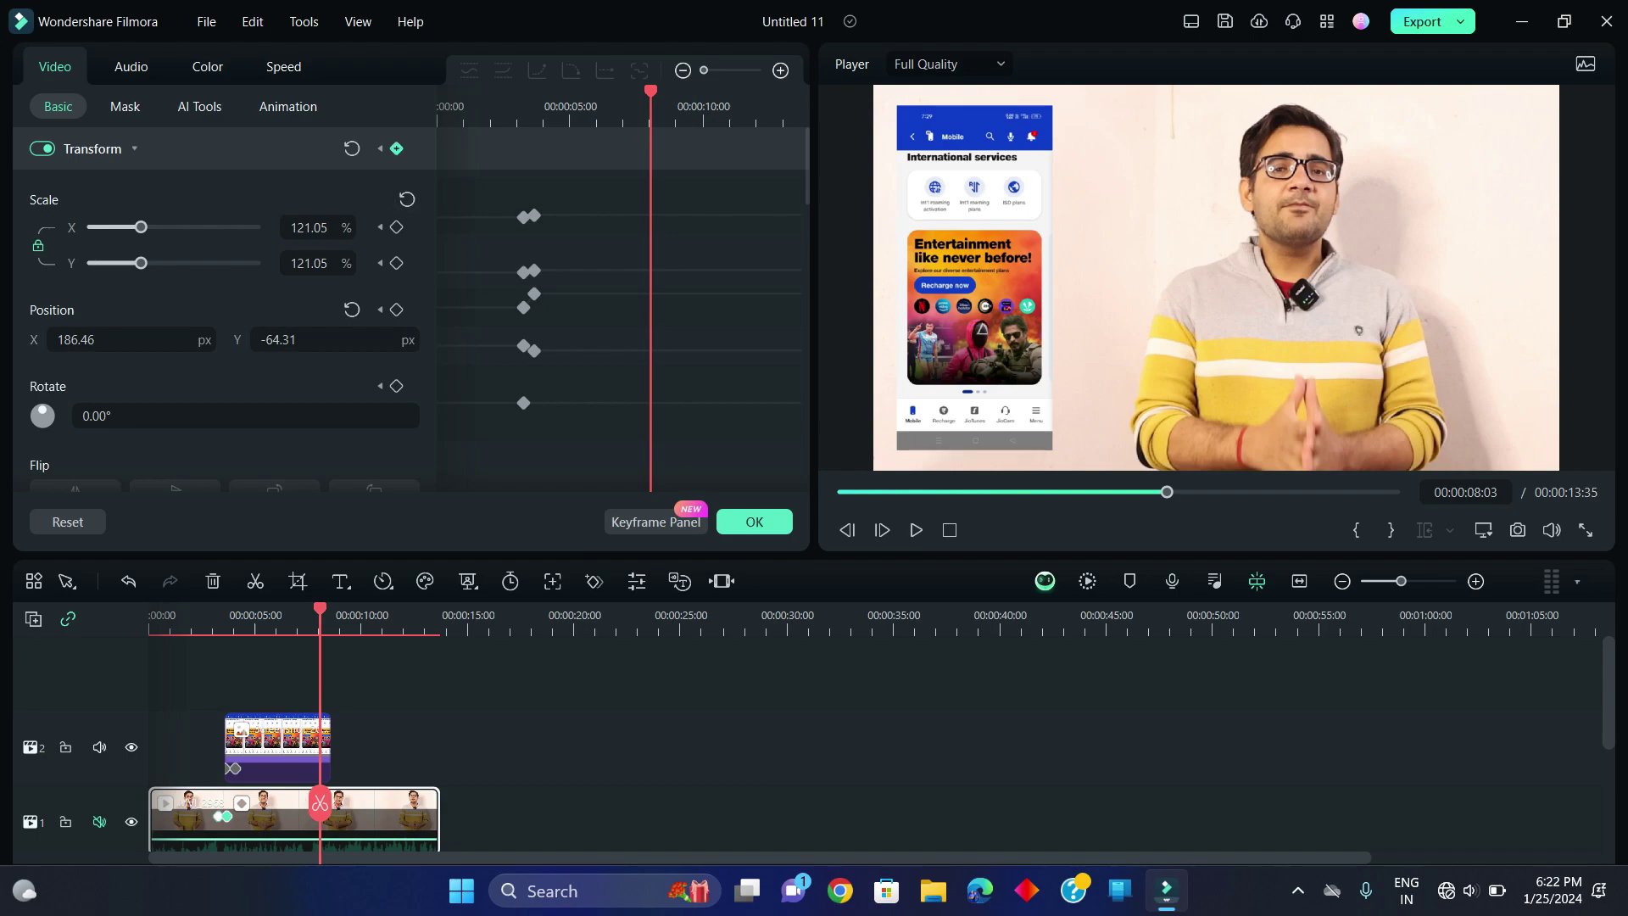
{"action": "left_click", "coordinate": [396, 148]}
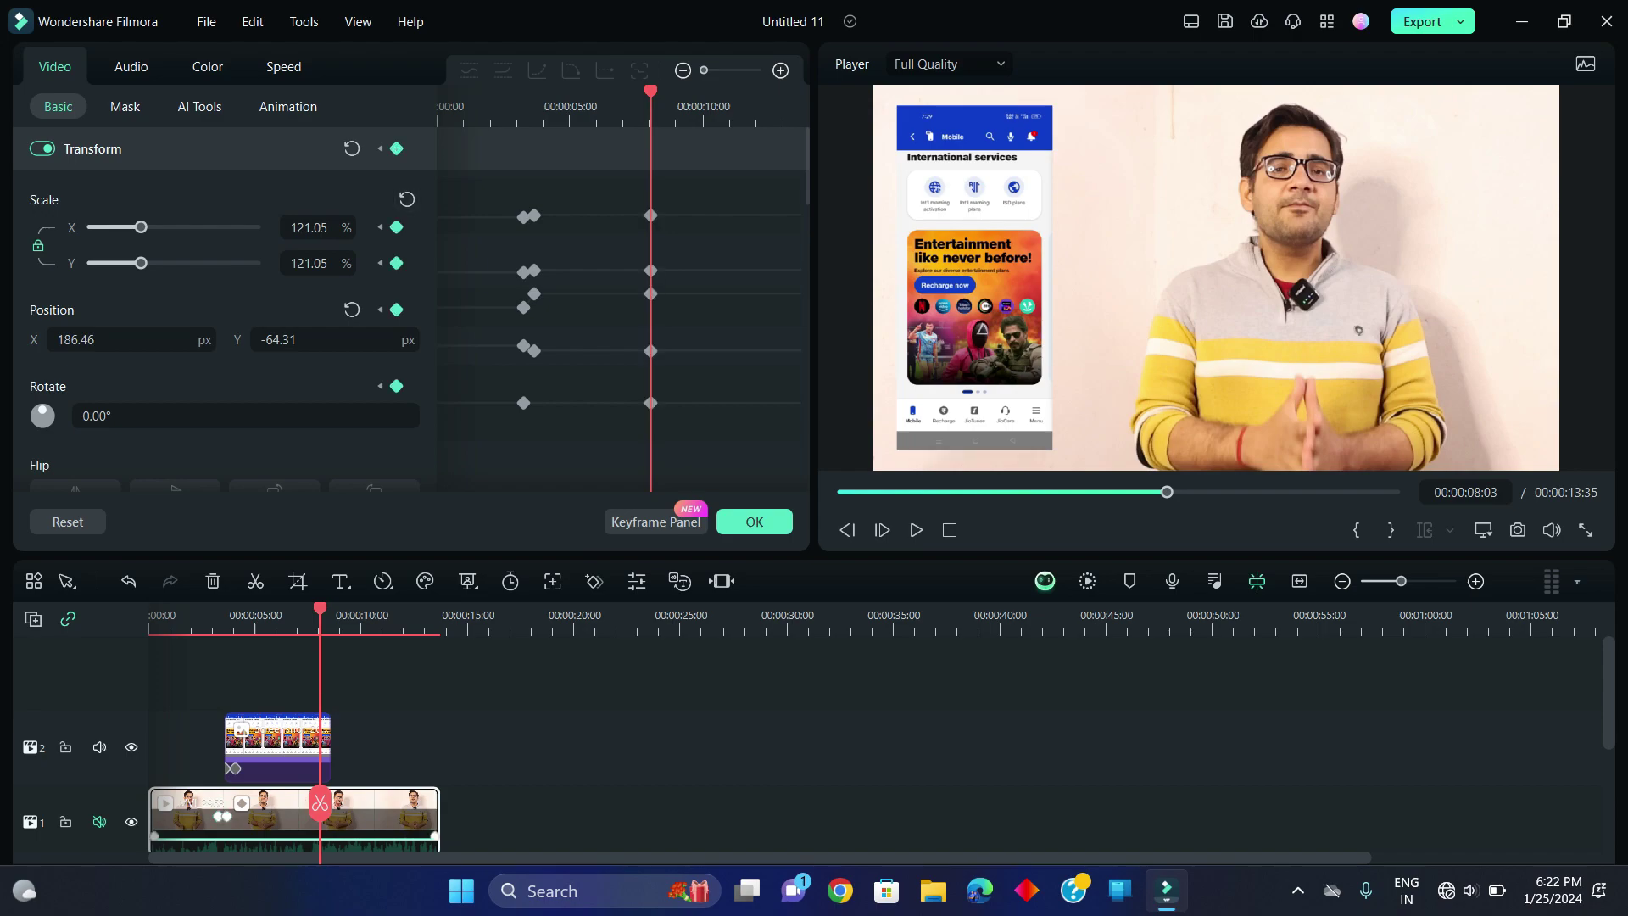
{"action": "left_click_drag", "start_coordinate": [320, 803], "coordinate": [328, 799]}
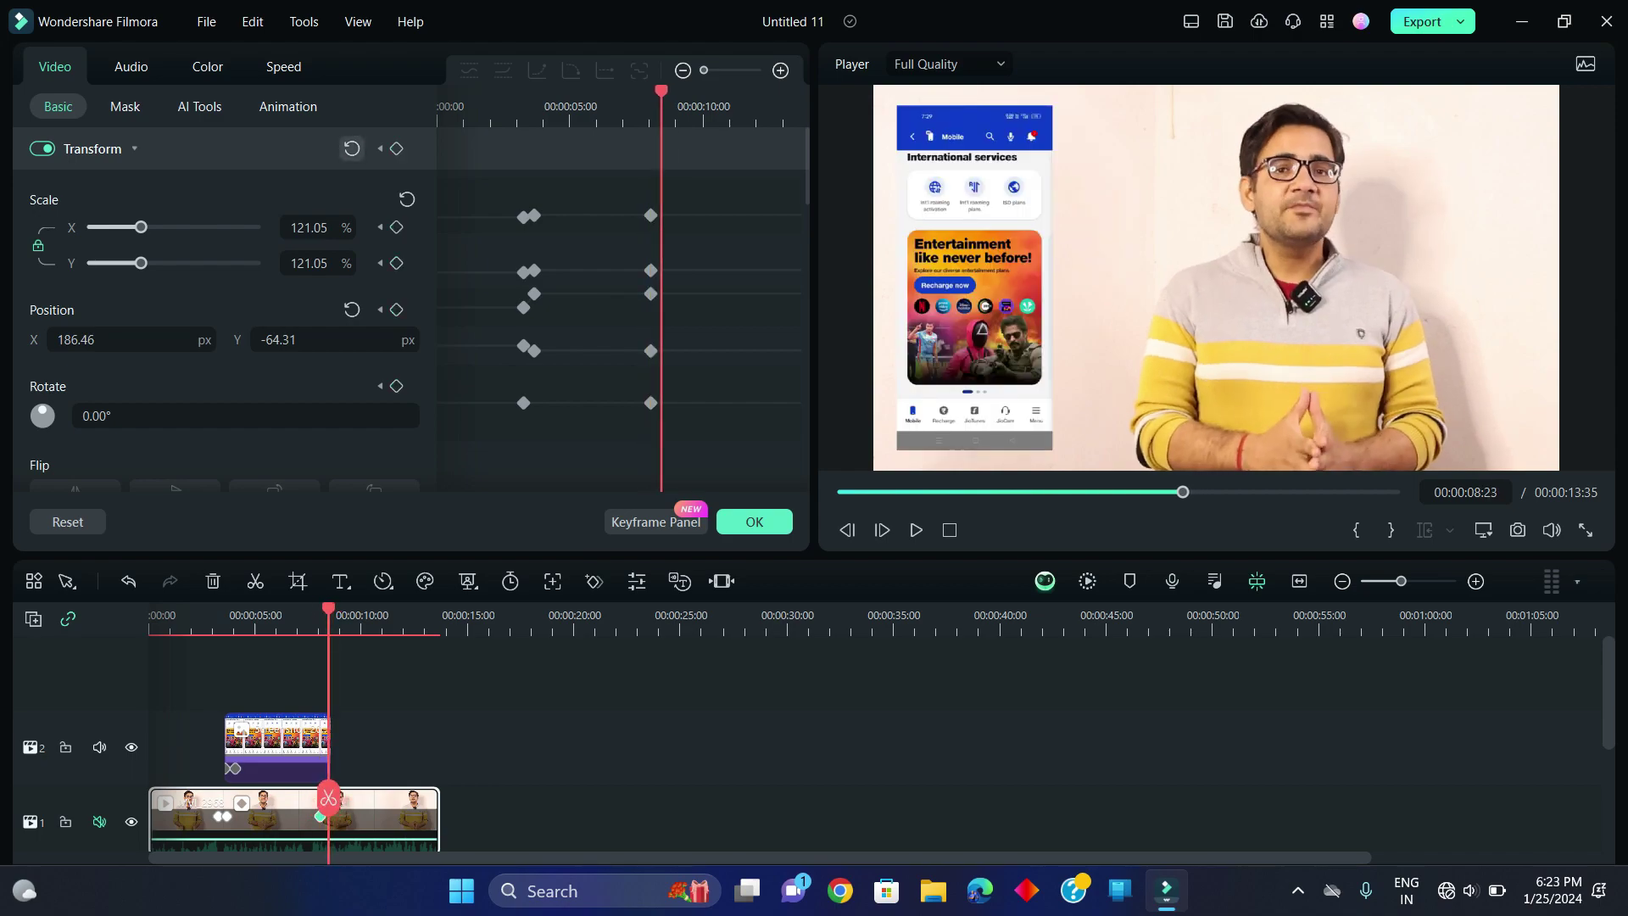
{"action": "left_click", "coordinate": [352, 149]}
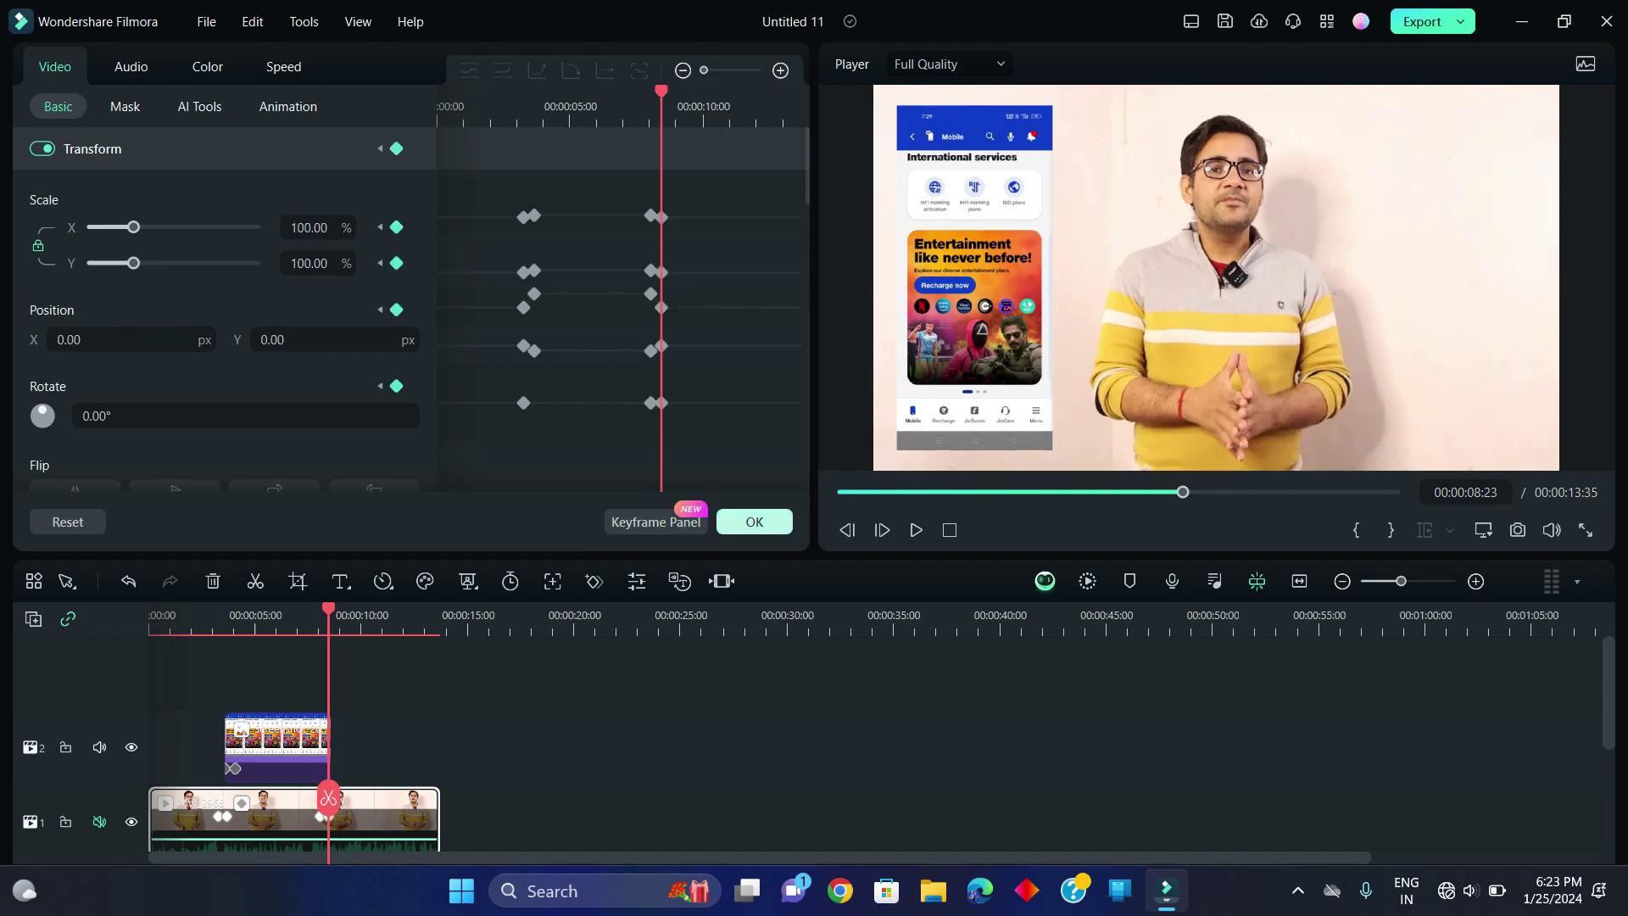
{"action": "left_click", "coordinate": [754, 522]}
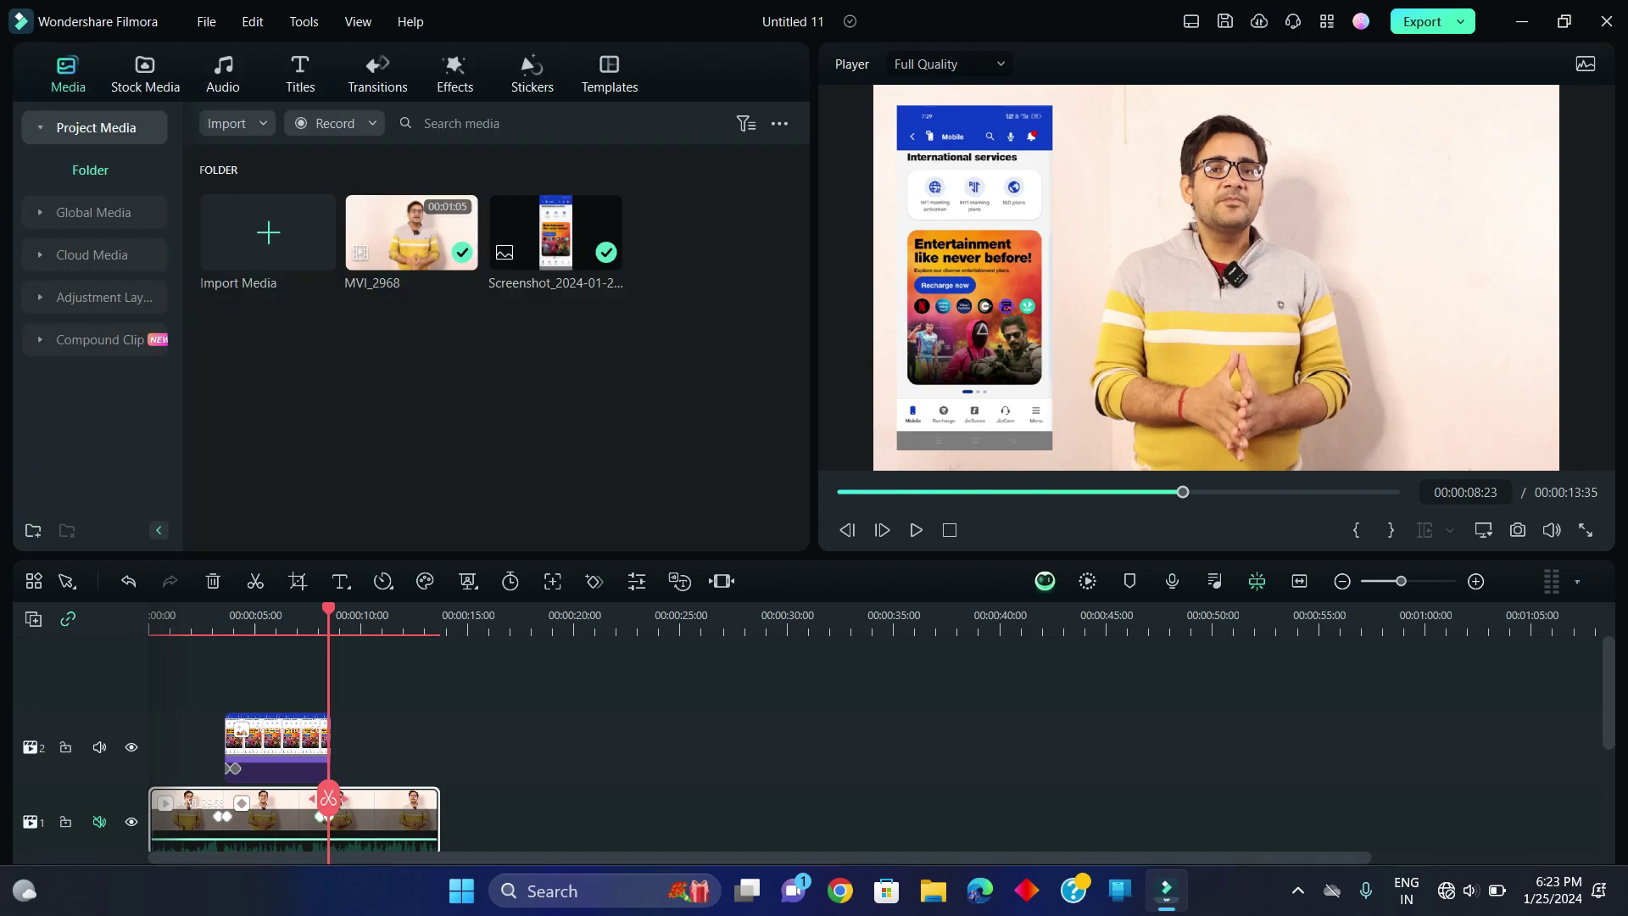
- Play the timeline from 00:00:00:47 to review the zoom and sideways shift with the screenshot overlay
{"action": "left_click_drag", "start_coordinate": [328, 799], "coordinate": [168, 810]}
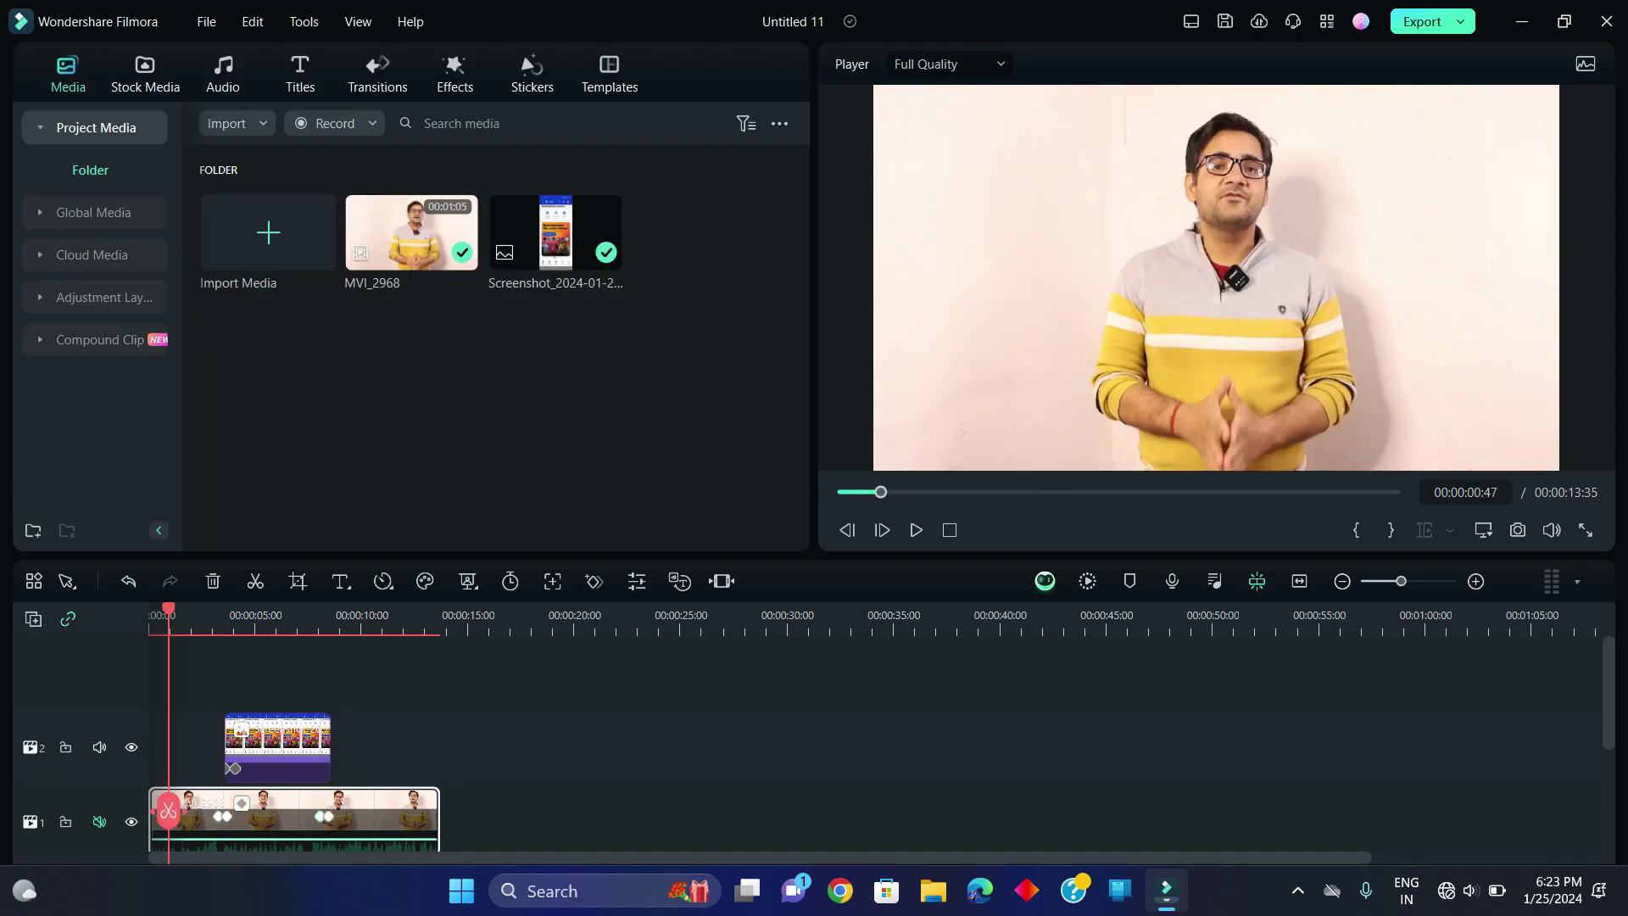
{"action": "key", "text": "space"}
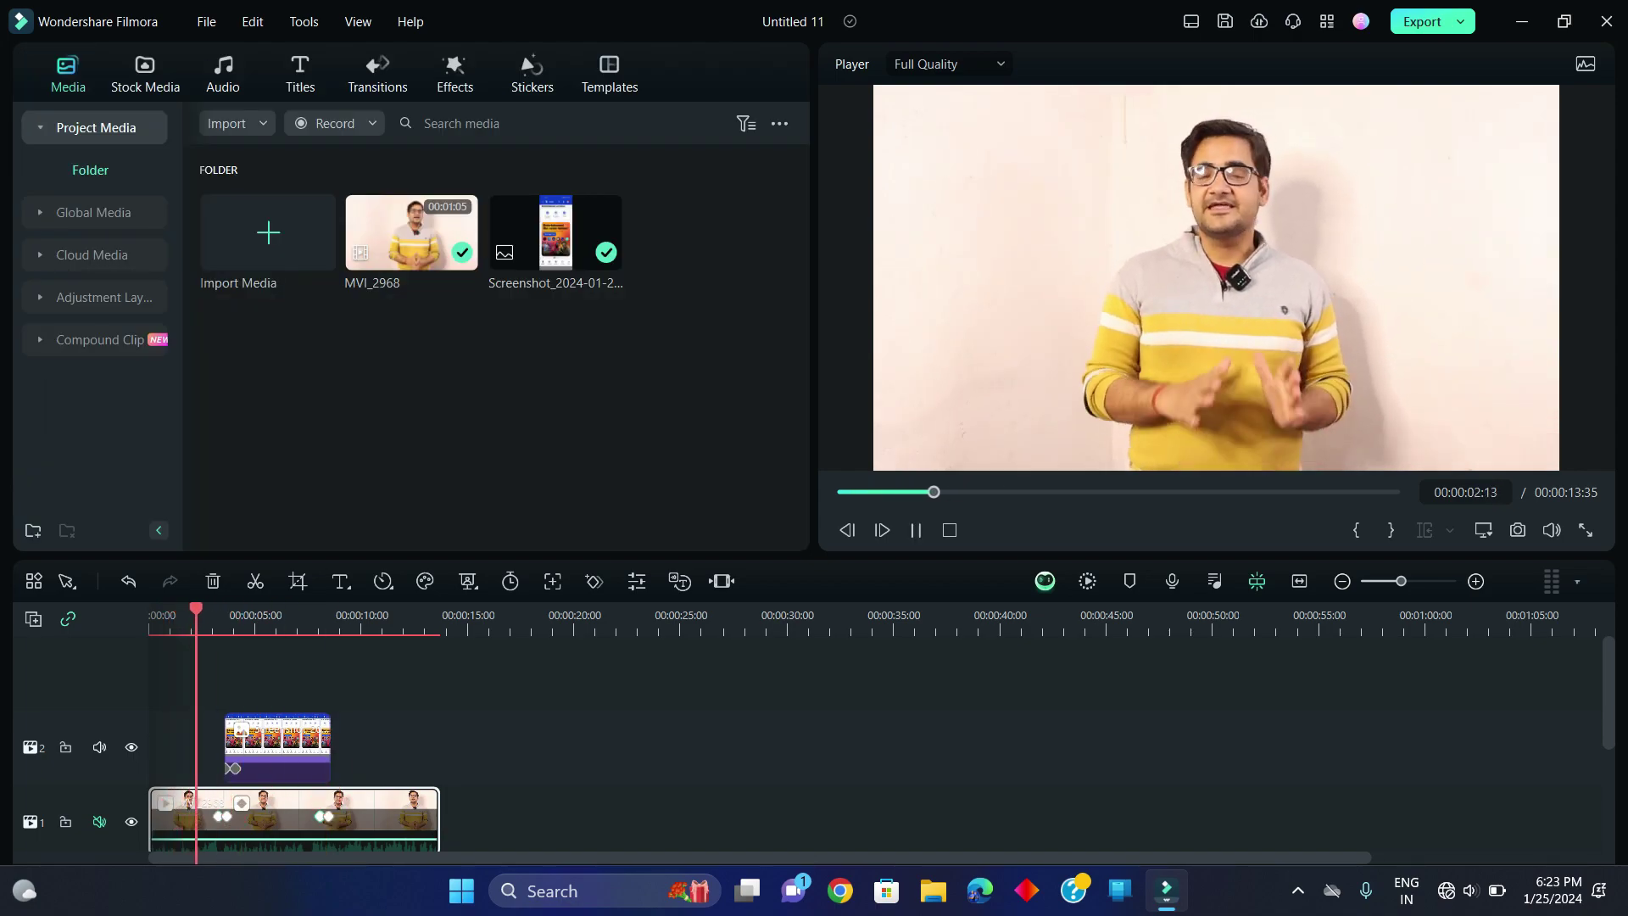